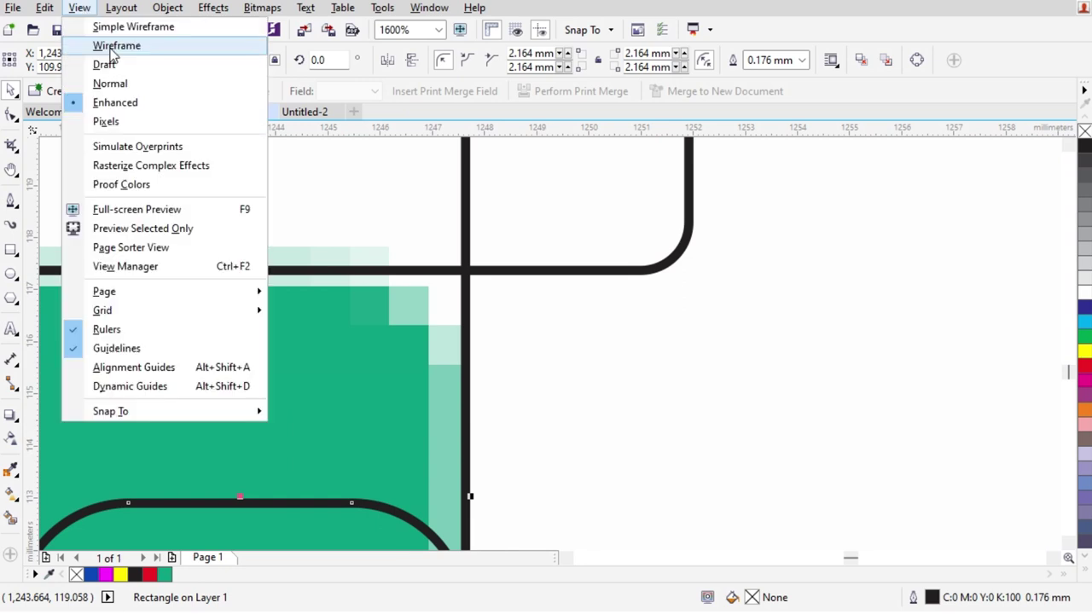
Move the rounded rectangle to the top edge and trim a small corner rectangle with it
{"action": "left_click_drag", "start_coordinate": [303, 504], "coordinate": [309, 270]}
{"action": "key", "text": "F6"}
{"action": "left_click_drag", "start_coordinate": [300, 226], "coordinate": [611, 454]}
{"action": "left_click", "coordinate": [233, 385]}
{"action": "left_click", "coordinate": [550, 321], "text": "shift"}
{"action": "left_click", "coordinate": [506, 58]}
{"action": "scroll", "coordinate": [539, 304], "scroll_direction": "down", "scroll_amount": 2}
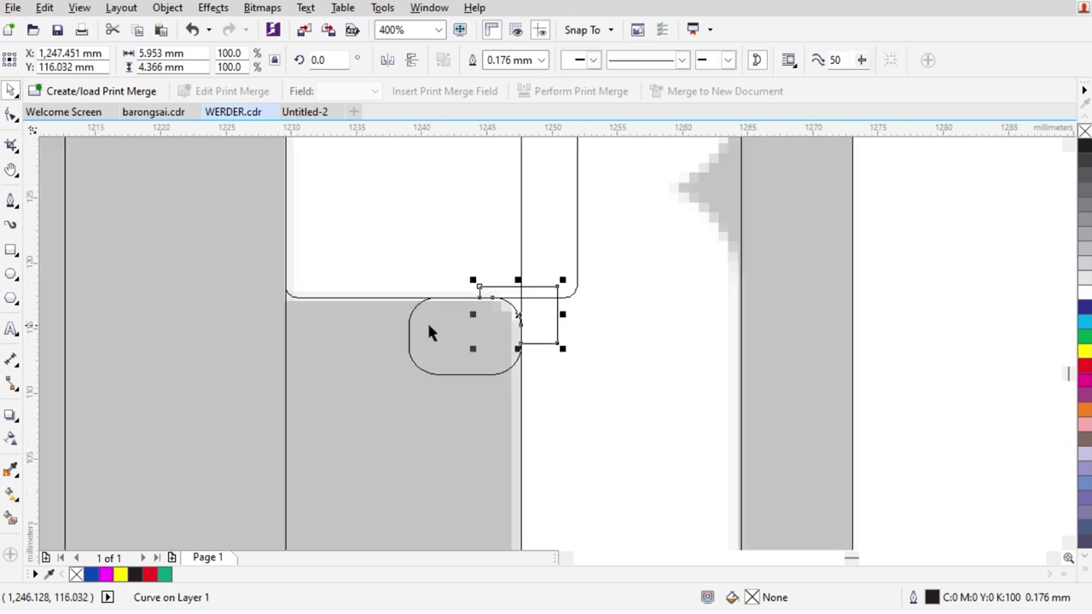
{"action": "key", "text": "Escape"}
{"action": "scroll", "coordinate": [488, 304], "scroll_direction": "down", "scroll_amount": 1}
Switch the display mode back to Enhanced
{"action": "left_click", "coordinate": [78, 7]}
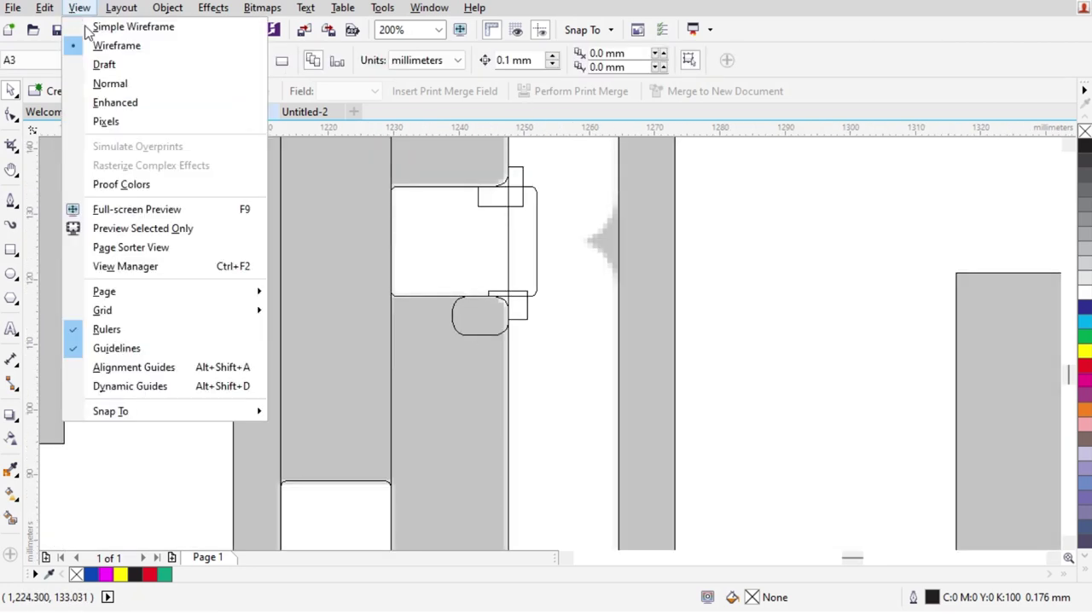
{"action": "left_click", "coordinate": [122, 103]}
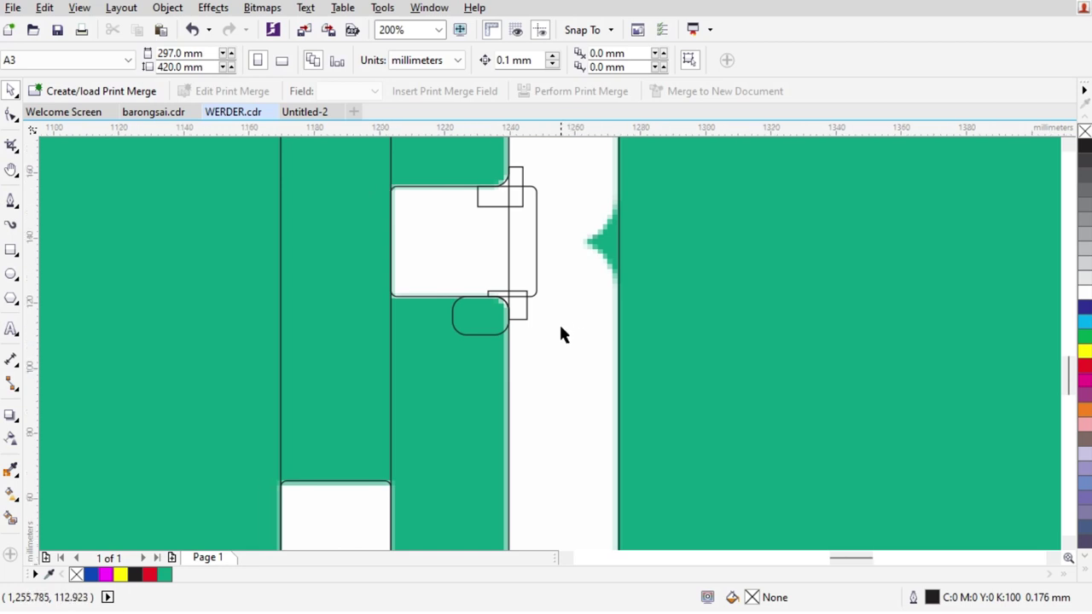
{"action": "scroll", "coordinate": [561, 332], "scroll_direction": "down", "scroll_amount": 1}
{"action": "scroll", "coordinate": [593, 254], "scroll_direction": "up", "scroll_amount": 1}
{"action": "scroll", "coordinate": [593, 315], "scroll_direction": "up", "scroll_amount": 1}
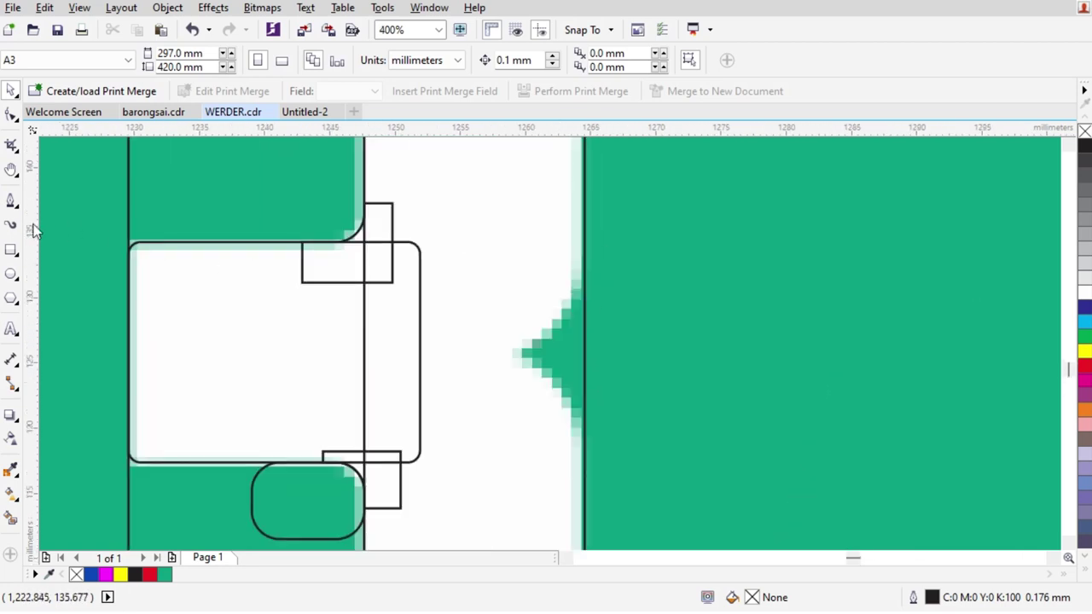
Draw a 16.904 × 19.844 mm rectangle with 7.011 mm rounded corners and place a copy below it
{"action": "left_click", "coordinate": [11, 248]}
{"action": "scroll", "coordinate": [517, 231], "scroll_direction": "down", "scroll_amount": 1}
{"action": "scroll", "coordinate": [618, 192], "scroll_direction": "up", "scroll_amount": 1}
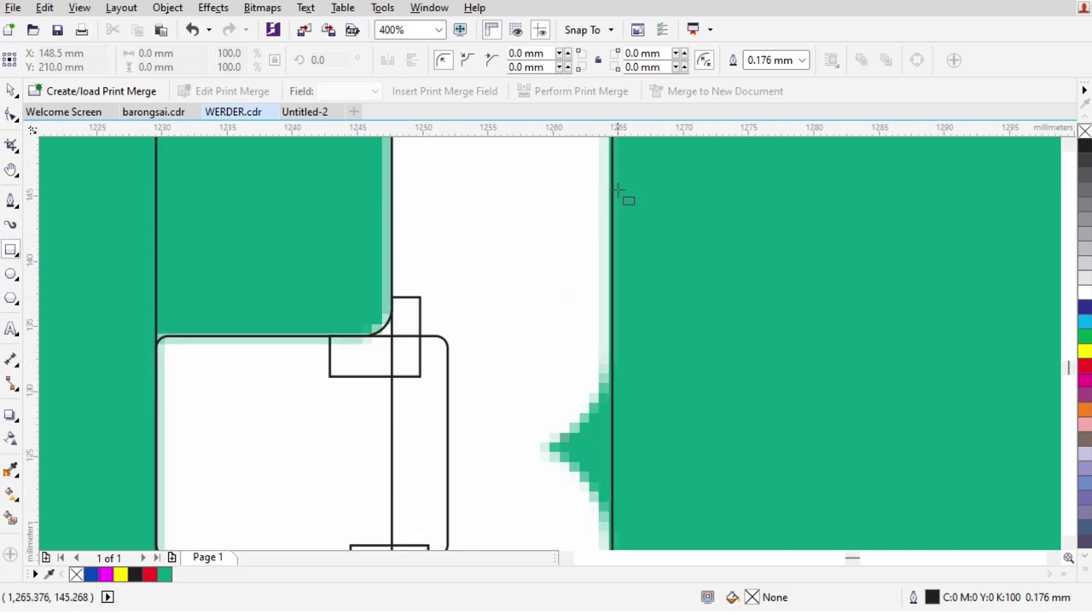
{"action": "left_click_drag", "start_coordinate": [613, 187], "coordinate": [388, 224]}
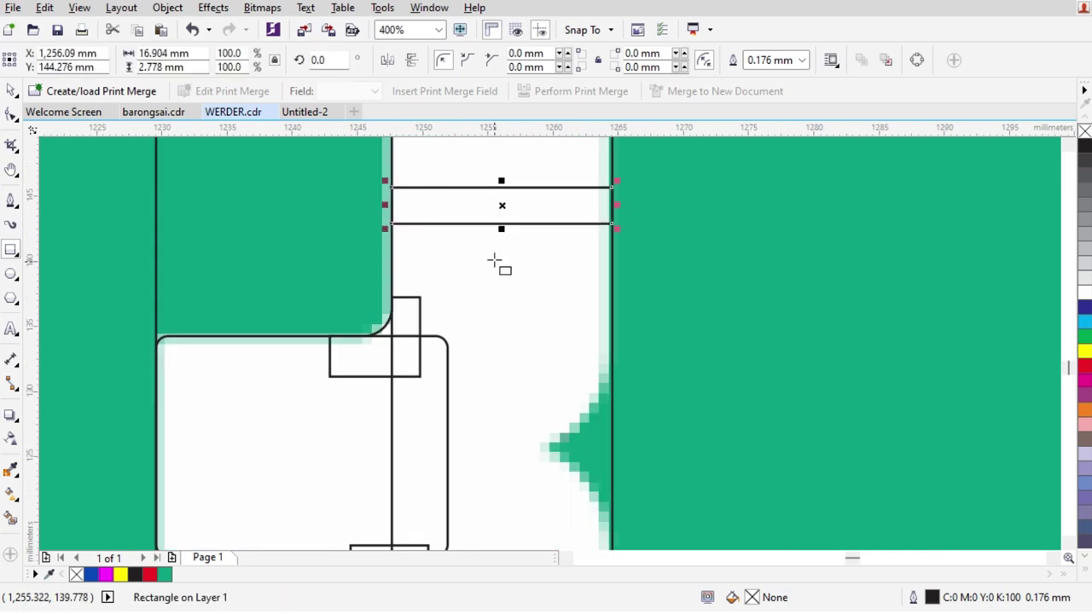
{"action": "left_click_drag", "start_coordinate": [501, 228], "coordinate": [494, 449]}
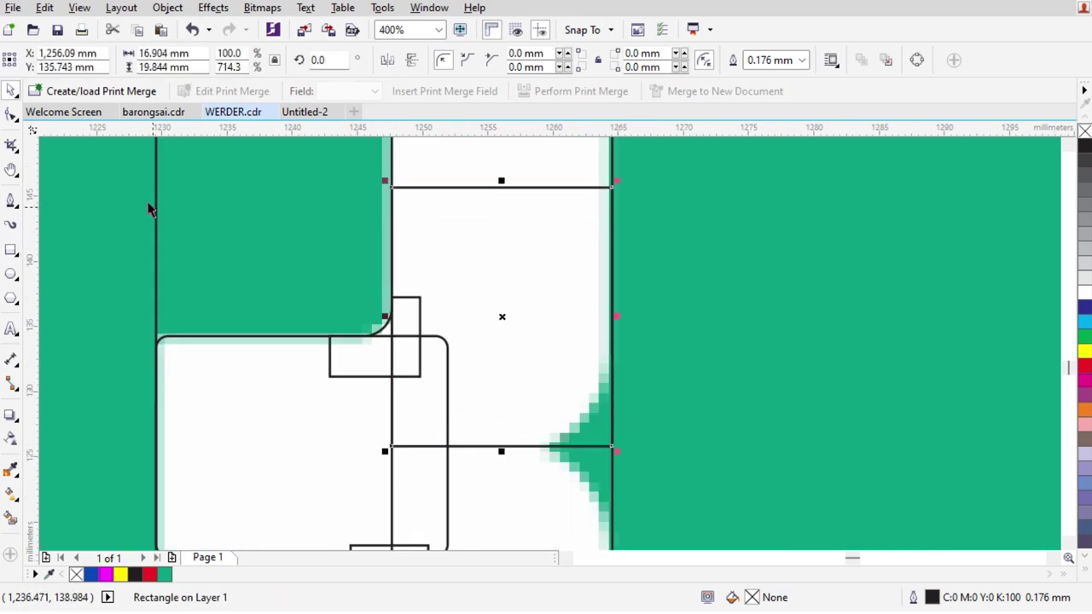
{"action": "key", "text": "F10"}
{"action": "left_click_drag", "start_coordinate": [611, 447], "coordinate": [627, 363]}
{"action": "key", "text": "space"}
{"action": "scroll", "coordinate": [568, 298], "scroll_direction": "down", "scroll_amount": 1}
{"action": "left_click_drag", "start_coordinate": [570, 298], "coordinate": [580, 434]}
In Wireframe view, move the lower rounded rectangle up until the curves touch, then return to Enhanced
{"action": "scroll", "coordinate": [580, 433], "scroll_direction": "up", "scroll_amount": 2}
{"action": "left_click", "coordinate": [78, 8]}
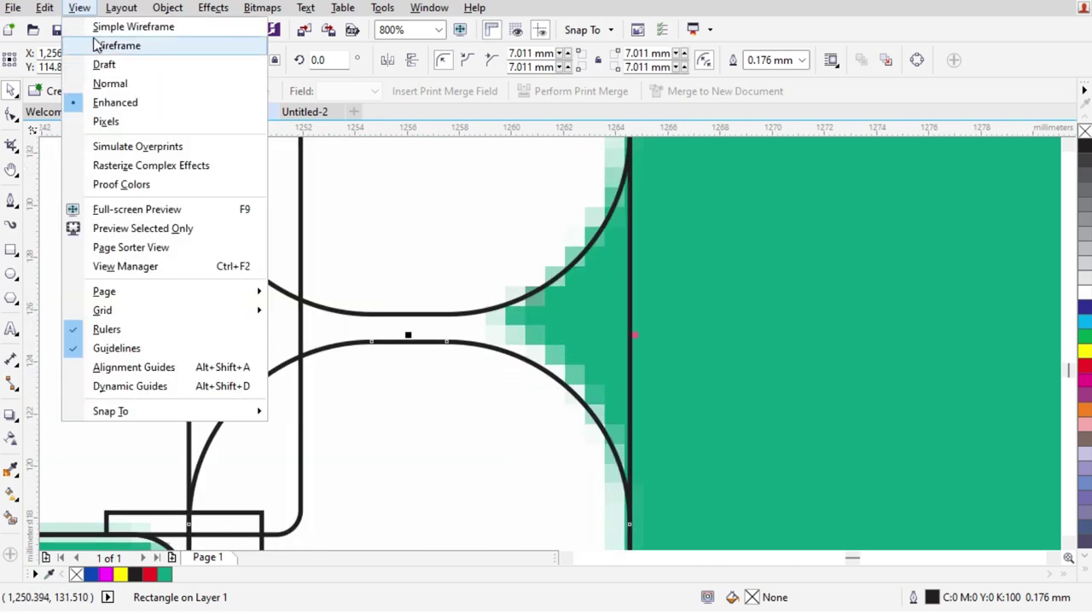
{"action": "left_click", "coordinate": [111, 14]}
{"action": "scroll", "coordinate": [417, 345], "scroll_direction": "up", "scroll_amount": 1}
{"action": "left_click_drag", "start_coordinate": [422, 344], "coordinate": [421, 290]}
{"action": "scroll", "coordinate": [519, 302], "scroll_direction": "down", "scroll_amount": 1}
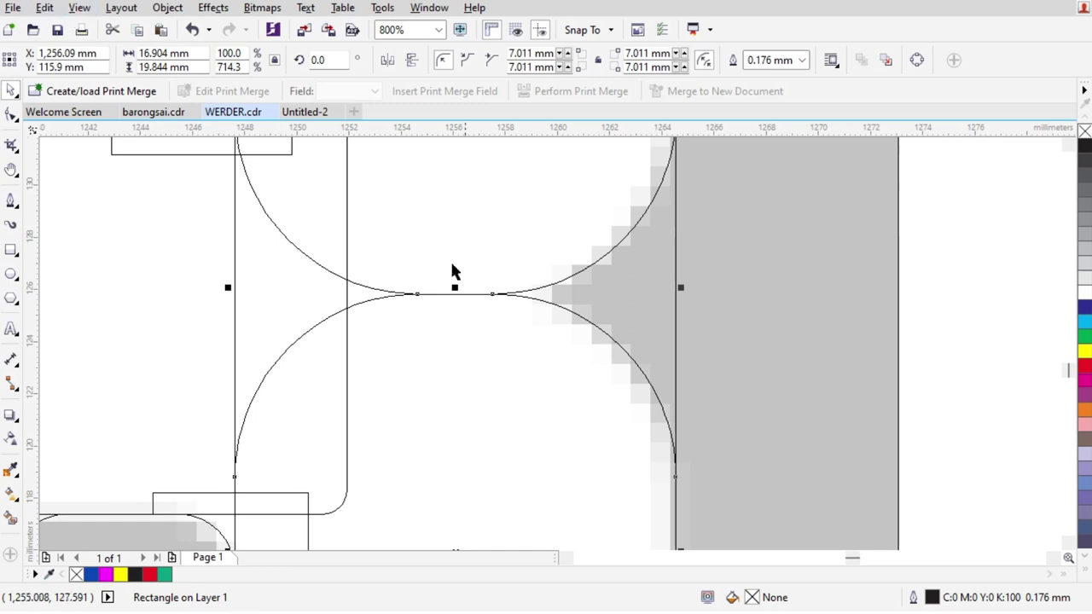
{"action": "left_click", "coordinate": [80, 8]}
{"action": "left_click", "coordinate": [128, 102]}
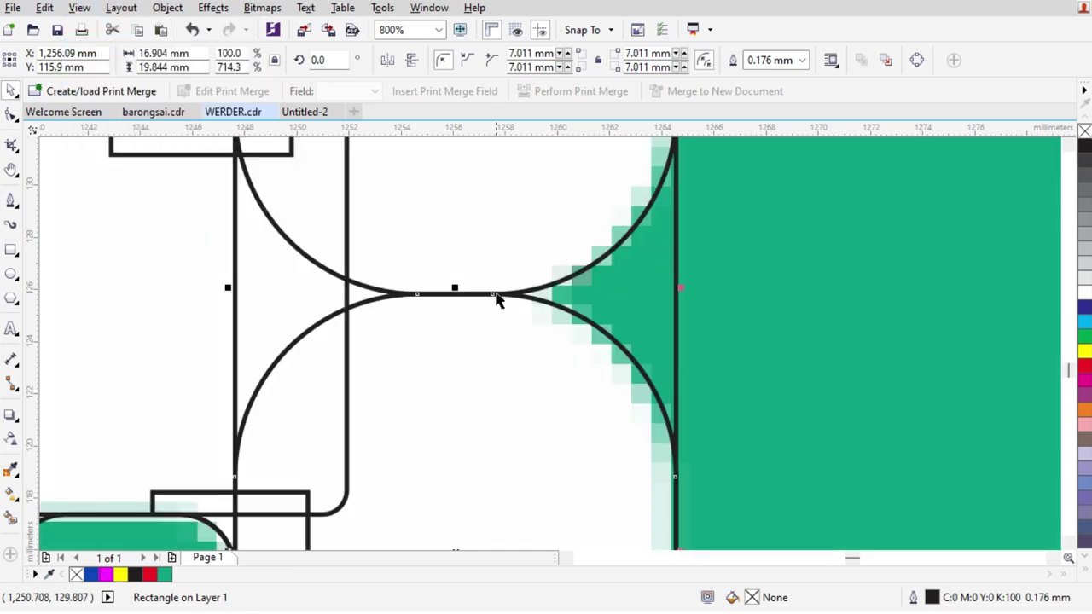
{"action": "scroll", "coordinate": [699, 366], "scroll_direction": "down", "scroll_amount": 2}
{"action": "scroll", "coordinate": [686, 354], "scroll_direction": "up", "scroll_amount": 1}
{"action": "scroll", "coordinate": [727, 400], "scroll_direction": "down", "scroll_amount": 1}
{"action": "scroll", "coordinate": [777, 384], "scroll_direction": "up", "scroll_amount": 1}
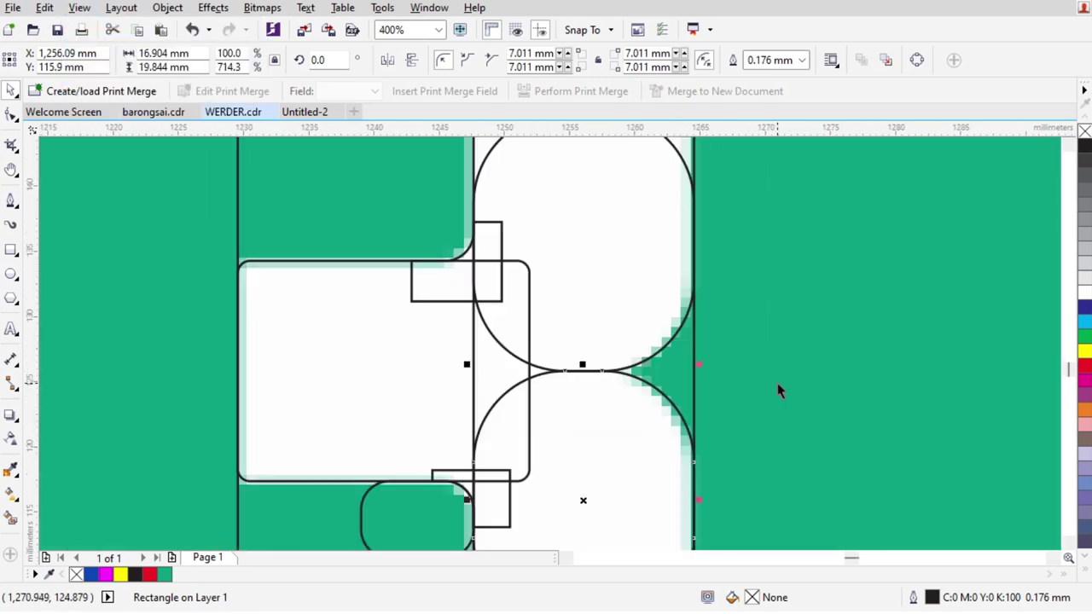
Draw a rectangle over the curves' right side and trim it with both rounded shapes
{"action": "left_click", "coordinate": [777, 383]}
{"action": "scroll", "coordinate": [592, 359], "scroll_direction": "down", "scroll_amount": 1}
{"action": "scroll", "coordinate": [569, 340], "scroll_direction": "up", "scroll_amount": 1}
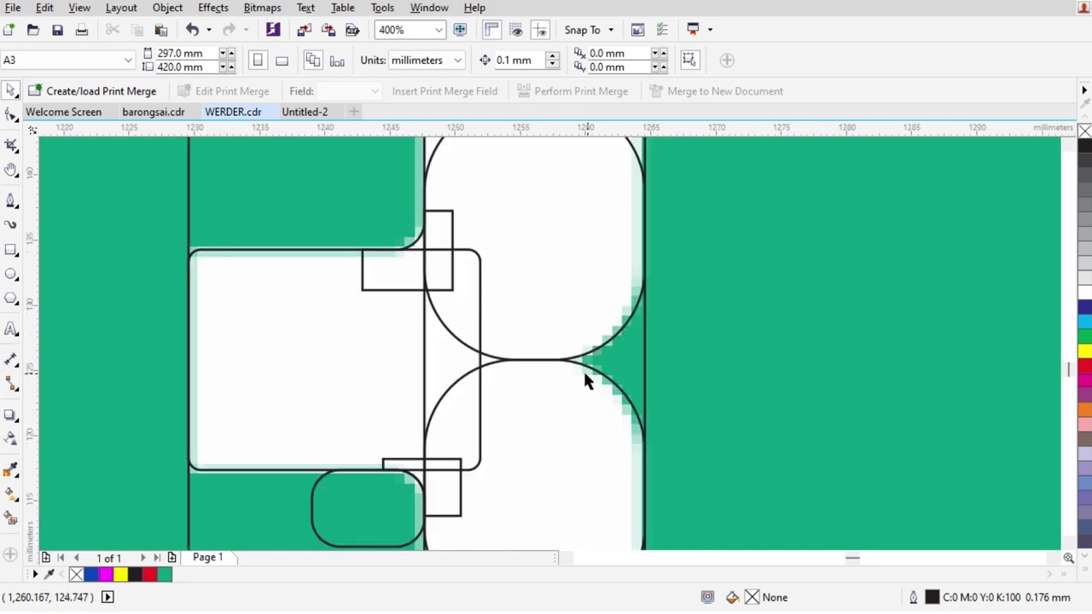
{"action": "left_click", "coordinate": [11, 247]}
{"action": "mouse_move", "coordinate": [725, 252]}
{"action": "left_mouse_down"}
{"action": "mouse_move", "coordinate": [563, 504]}
{"action": "mouse_move", "coordinate": [536, 509]}
{"action": "left_mouse_up"}
{"action": "key", "text": "space"}
{"action": "left_click", "coordinate": [689, 287], "text": "shift"}
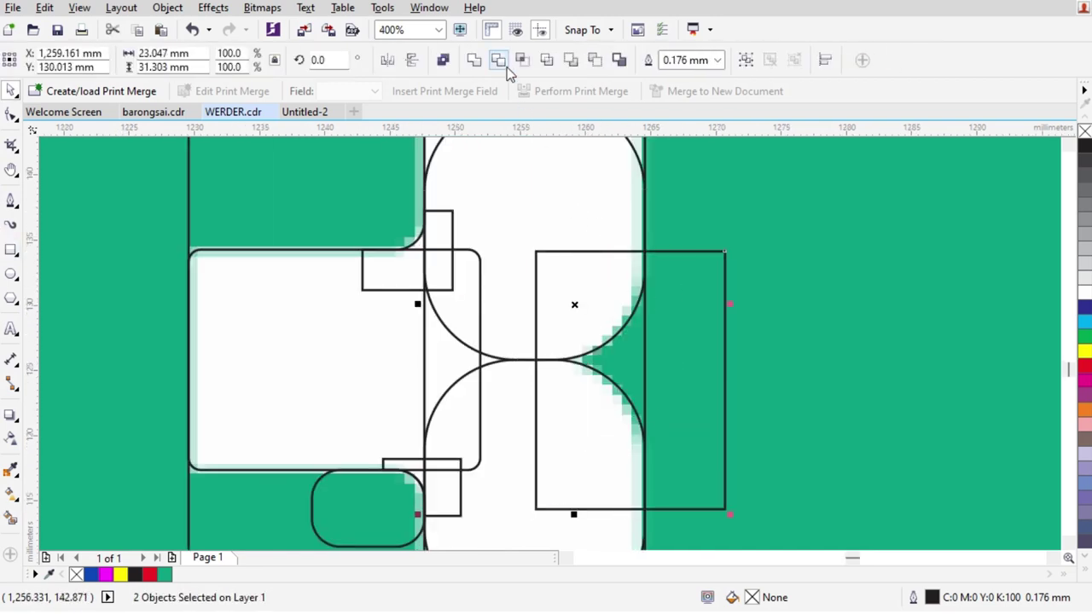
{"action": "left_click", "coordinate": [500, 61]}
{"action": "left_click", "coordinate": [597, 396]}
{"action": "left_click", "coordinate": [680, 358], "text": "shift"}
{"action": "left_click", "coordinate": [498, 60]}
Delete the helper rounded shapes, trim the notched curve, and remove the leftover piece
{"action": "left_click", "coordinate": [556, 298]}
{"action": "key", "text": "Delete"}
{"action": "left_click", "coordinate": [604, 441]}
{"action": "key", "text": "Delete"}
{"action": "left_click", "coordinate": [640, 320]}
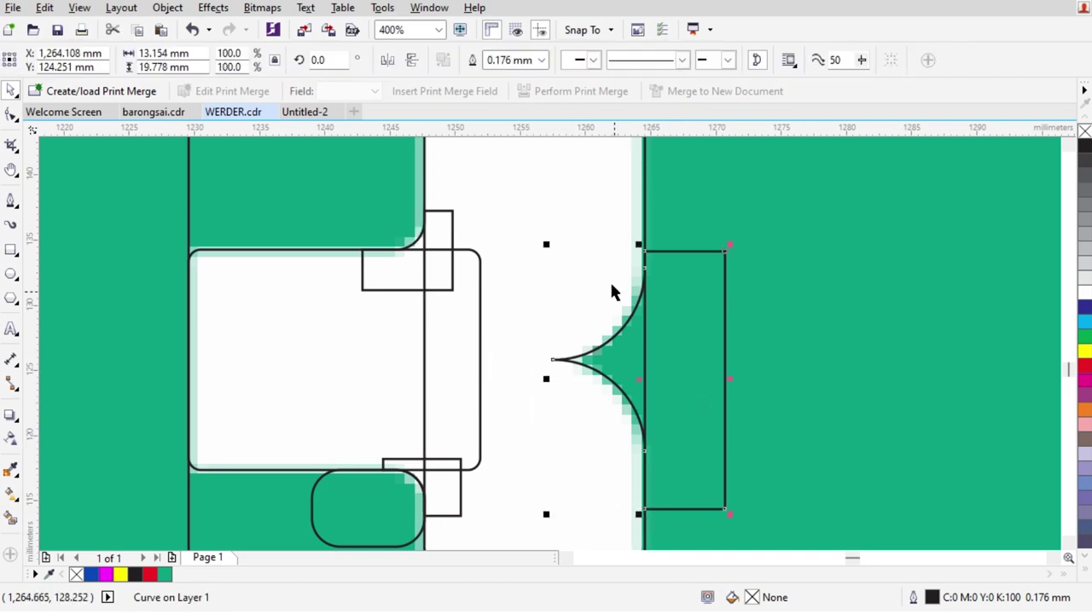
{"action": "left_click", "coordinate": [591, 245], "text": "shift"}
{"action": "left_click", "coordinate": [500, 63]}
{"action": "key", "text": "Delete"}
{"action": "left_click", "coordinate": [585, 407]}
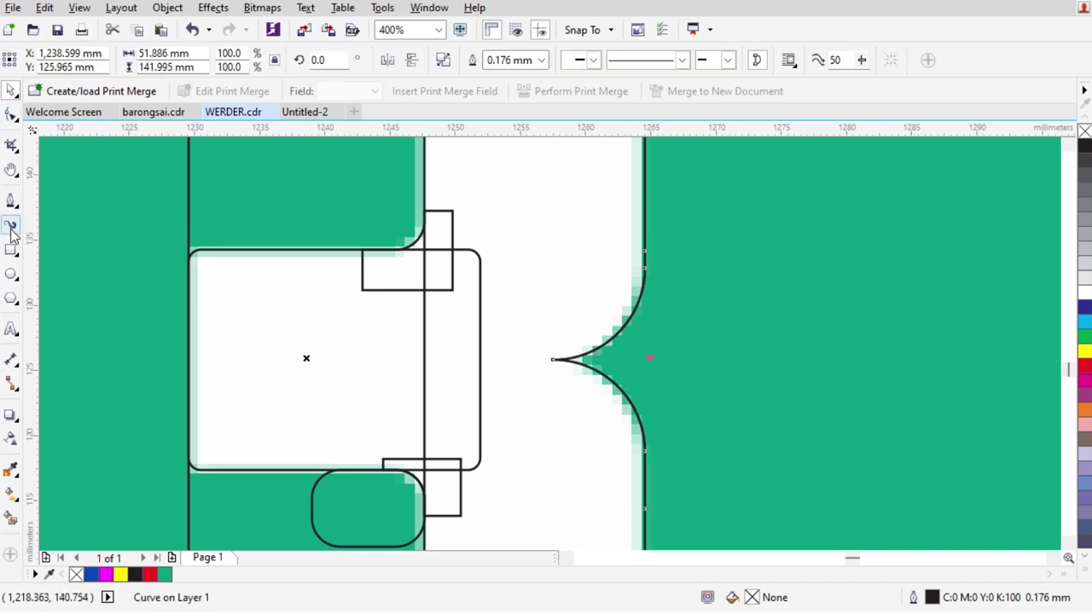
Cut the notch into the digit outline using a rectangle over the notch point
{"action": "left_click", "coordinate": [11, 249]}
{"action": "scroll", "coordinate": [496, 392], "scroll_direction": "up", "scroll_amount": 1}
{"action": "left_click_drag", "start_coordinate": [558, 282], "coordinate": [657, 406]}
{"action": "key", "text": "space"}
{"action": "left_click", "coordinate": [676, 226], "text": "shift"}
{"action": "left_click", "coordinate": [498, 60]}
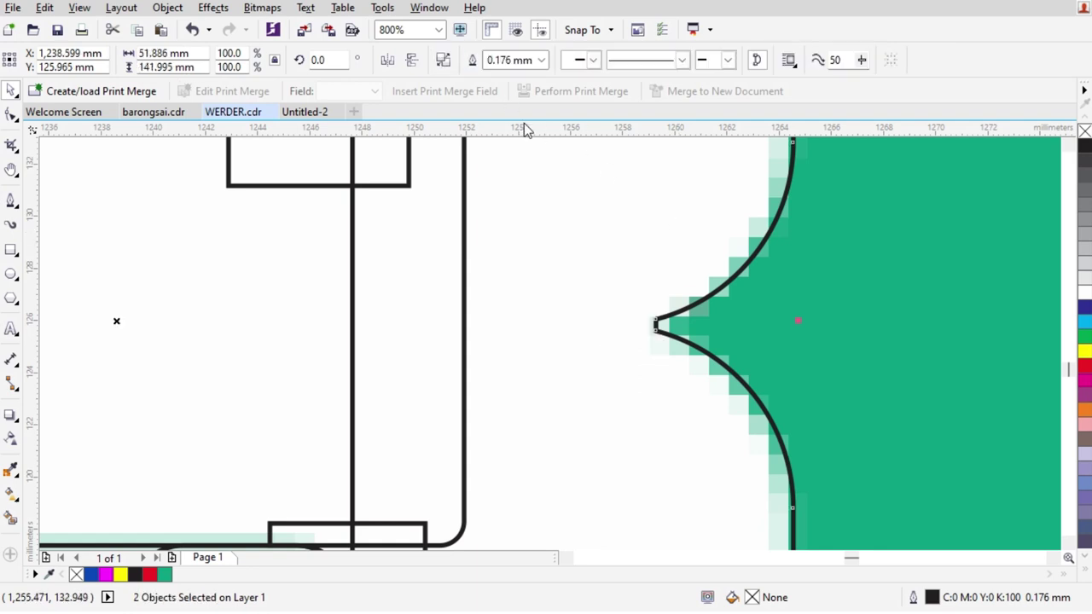
Add two nodes at the notch tip and delete them, leaving a 22-node curve
{"action": "left_click", "coordinate": [11, 116]}
{"action": "scroll", "coordinate": [687, 333], "scroll_direction": "up", "scroll_amount": 1}
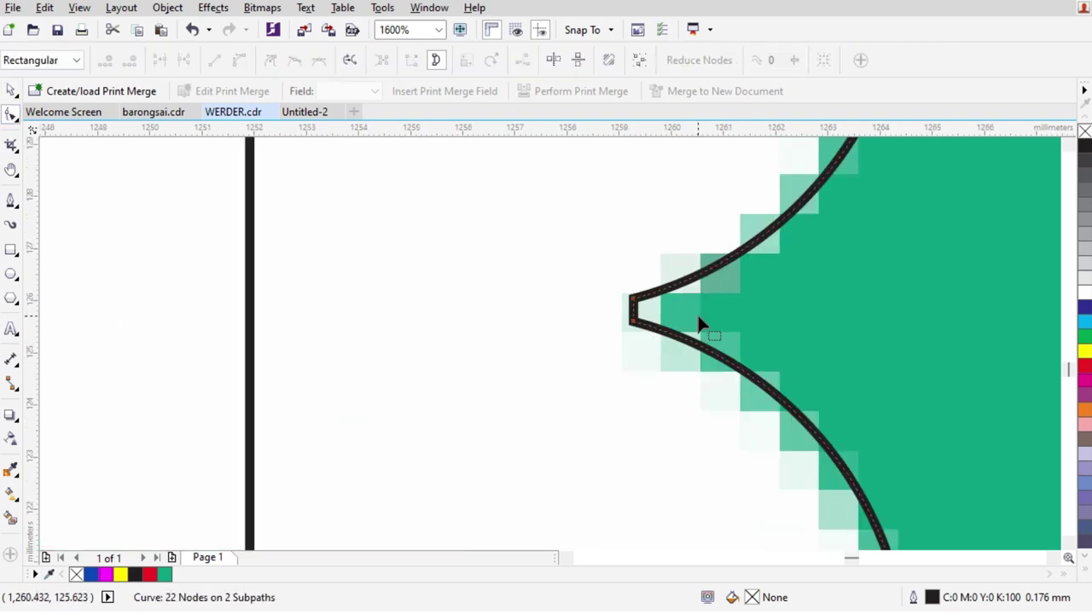
{"action": "double_click", "coordinate": [671, 290]}
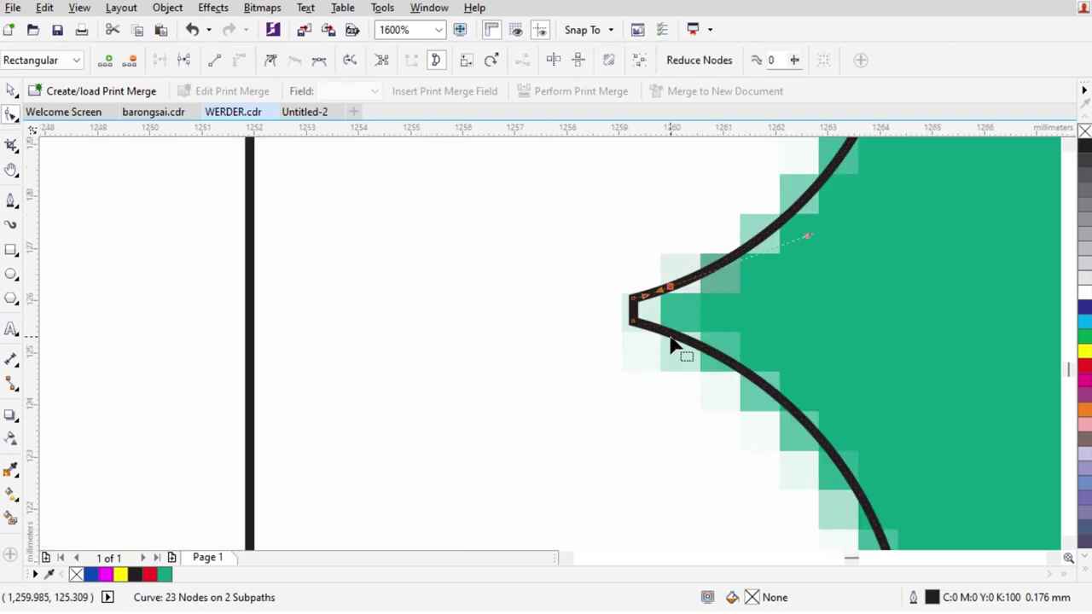
{"action": "left_click", "coordinate": [651, 316]}
{"action": "double_click", "coordinate": [670, 338]}
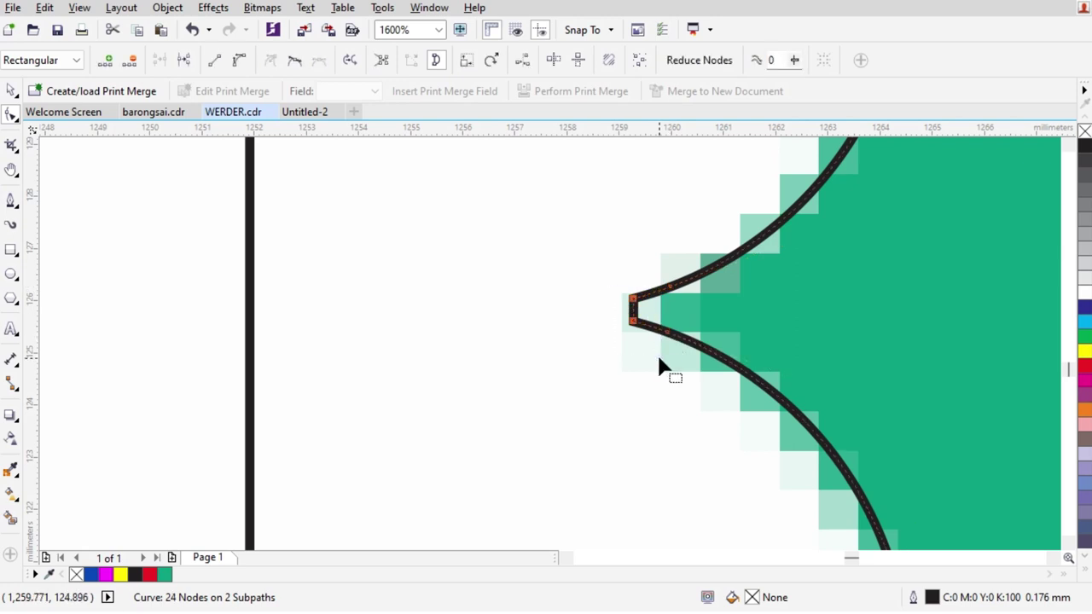
{"action": "key", "text": "Delete"}
{"action": "scroll", "coordinate": [546, 316], "scroll_direction": "down", "scroll_amount": 2}
{"action": "left_click", "coordinate": [12, 91]}
{"action": "scroll", "coordinate": [628, 316], "scroll_direction": "down", "scroll_amount": 3}
Trim the digit's left stem with a rectangle drawn over it
{"action": "scroll", "coordinate": [533, 300], "scroll_direction": "up", "scroll_amount": 1}
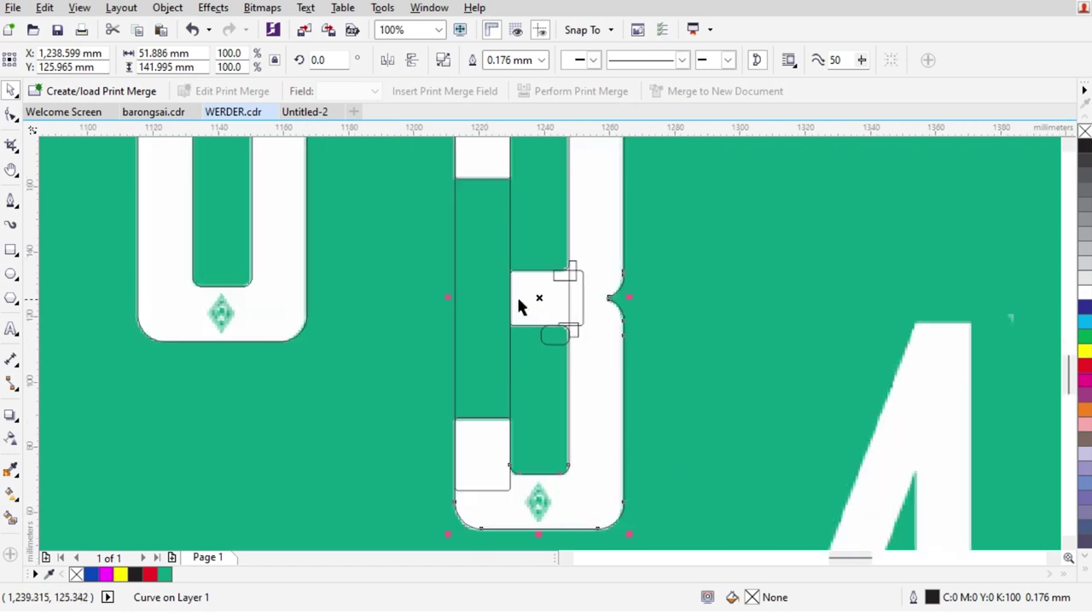
{"action": "scroll", "coordinate": [486, 316], "scroll_direction": "down", "scroll_amount": 1}
{"action": "key", "text": "Escape"}
{"action": "scroll", "coordinate": [617, 282], "scroll_direction": "up", "scroll_amount": 1}
{"action": "scroll", "coordinate": [441, 297], "scroll_direction": "up", "scroll_amount": 1}
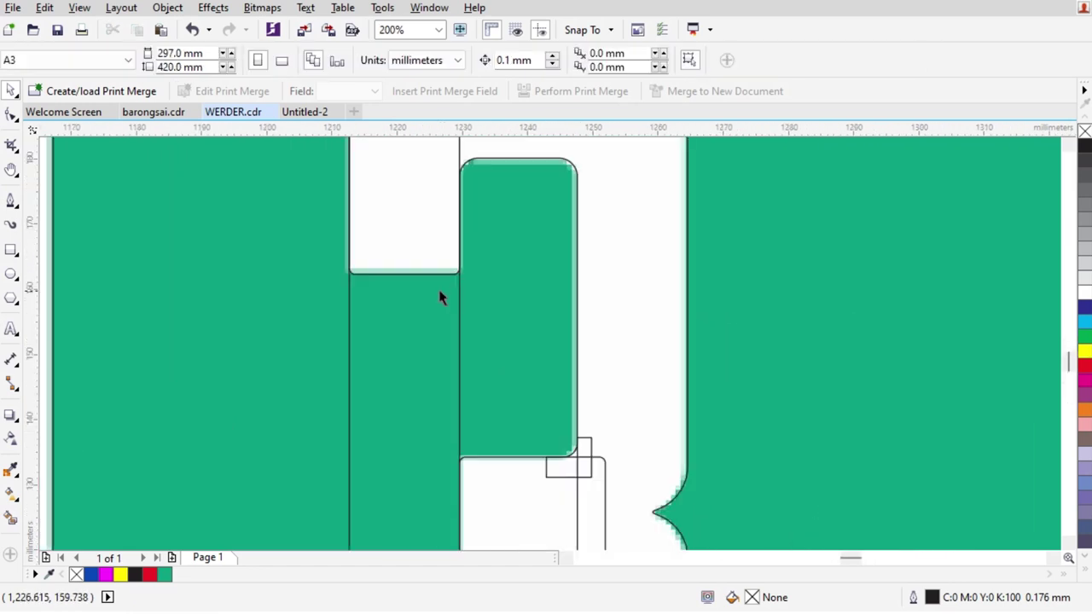
{"action": "scroll", "coordinate": [477, 252], "scroll_direction": "down", "scroll_amount": 1}
{"action": "scroll", "coordinate": [546, 317], "scroll_direction": "up", "scroll_amount": 1}
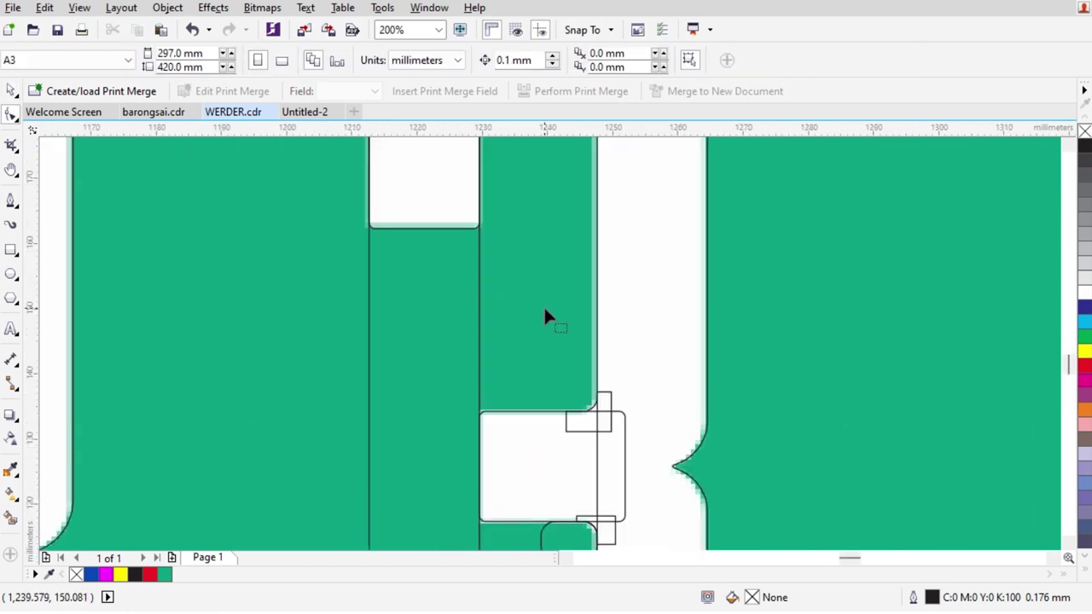
{"action": "left_click", "coordinate": [11, 249]}
{"action": "scroll", "coordinate": [475, 325], "scroll_direction": "down", "scroll_amount": 1}
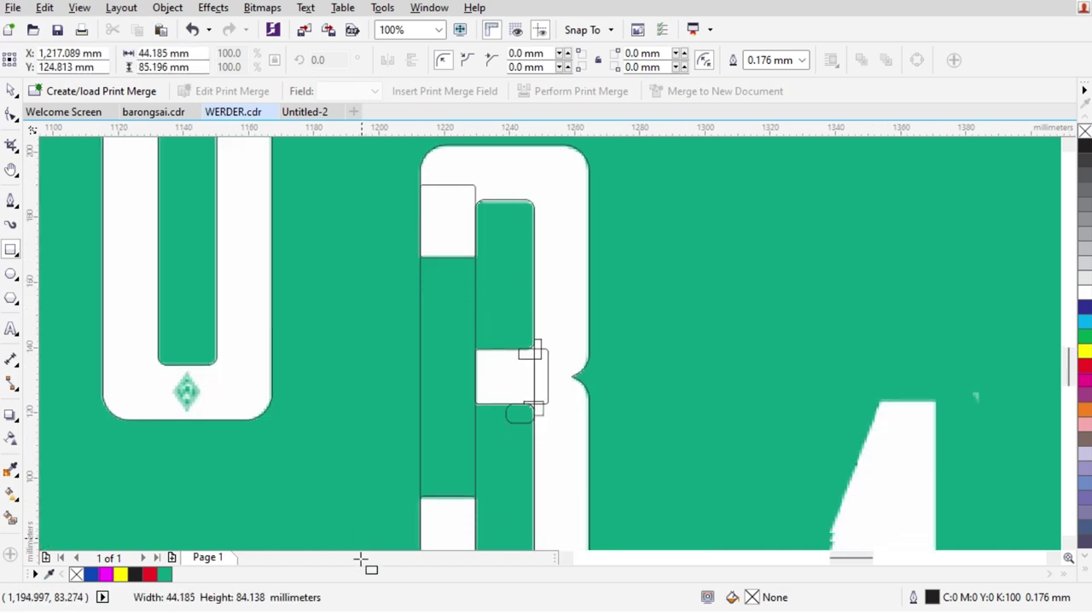
{"action": "left_click_drag", "start_coordinate": [507, 241], "coordinate": [365, 533]}
{"action": "key", "text": "space"}
{"action": "left_click", "coordinate": [528, 159], "text": "shift"}
{"action": "left_click", "coordinate": [501, 61]}
Move the trimming rectangle aside, weld and fill the 3 red, then undo the fill
{"action": "left_click", "coordinate": [451, 312]}
{"action": "left_click_drag", "start_coordinate": [451, 312], "coordinate": [751, 341]}
{"action": "scroll", "coordinate": [576, 341], "scroll_direction": "down", "scroll_amount": 1}
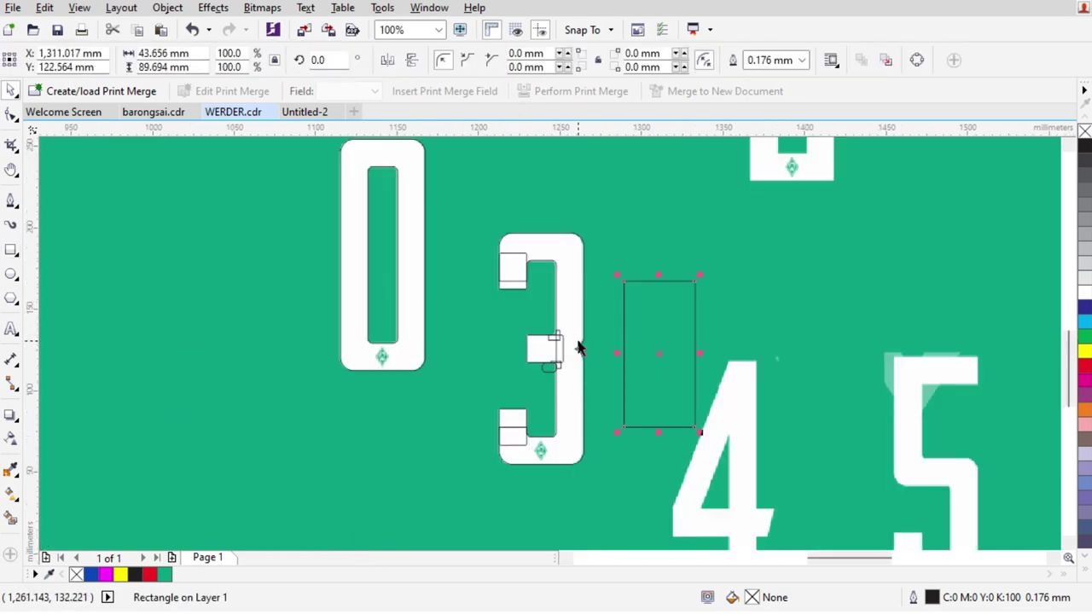
{"action": "left_click_drag", "start_coordinate": [611, 516], "coordinate": [611, 516]}
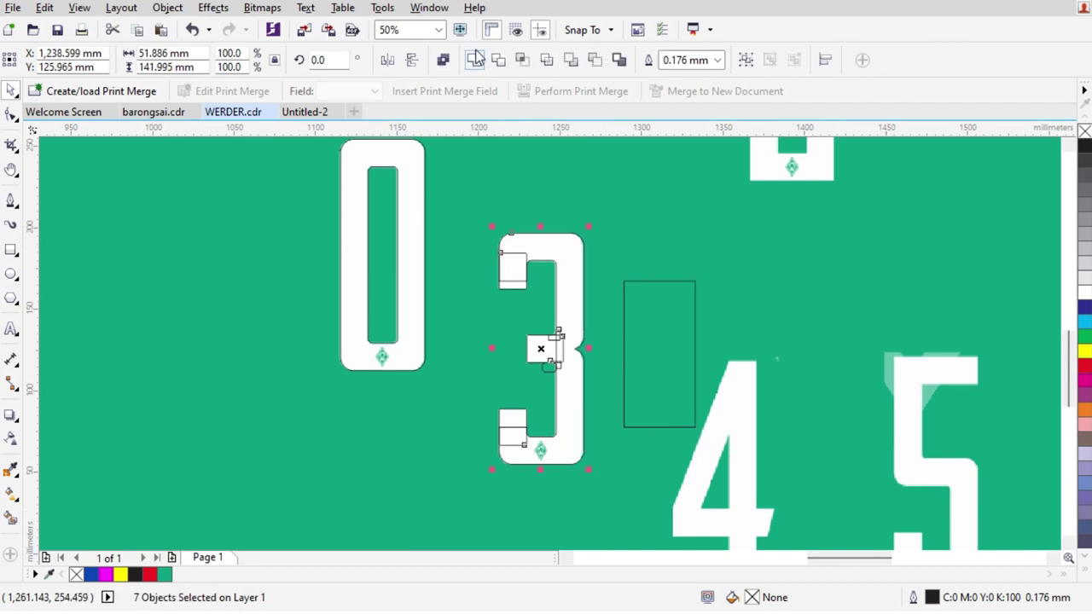
{"action": "left_click", "coordinate": [476, 59]}
{"action": "left_click", "coordinate": [1084, 369]}
{"action": "key", "text": "Escape"}
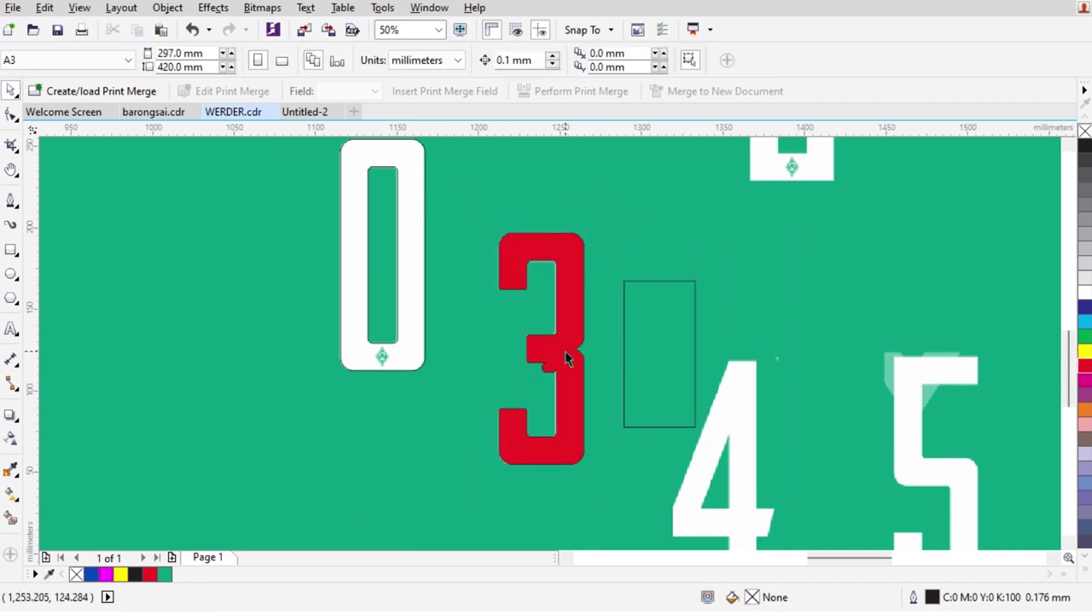
{"action": "scroll", "coordinate": [569, 358], "scroll_direction": "up", "scroll_amount": 1}
{"action": "key", "text": "ctrl+z"}
{"action": "key", "text": "ctrl+z"}
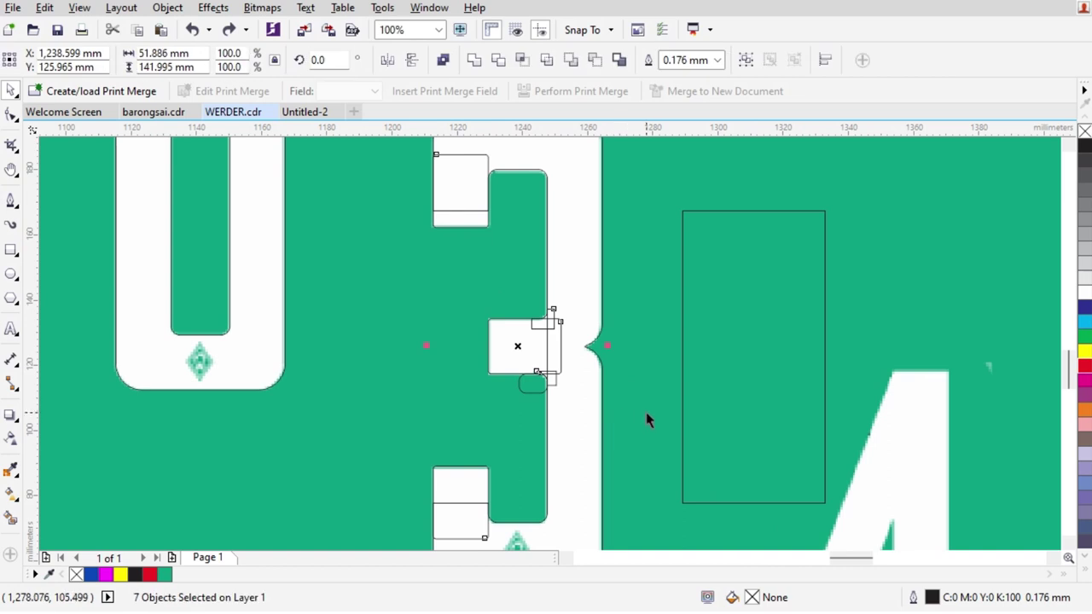
Weld the six pieces of the 3 into one curve and fill it red
{"action": "scroll", "coordinate": [645, 411], "scroll_direction": "up", "scroll_amount": 1}
{"action": "scroll", "coordinate": [403, 355], "scroll_direction": "up", "scroll_amount": 1}
{"action": "left_click", "coordinate": [403, 355]}
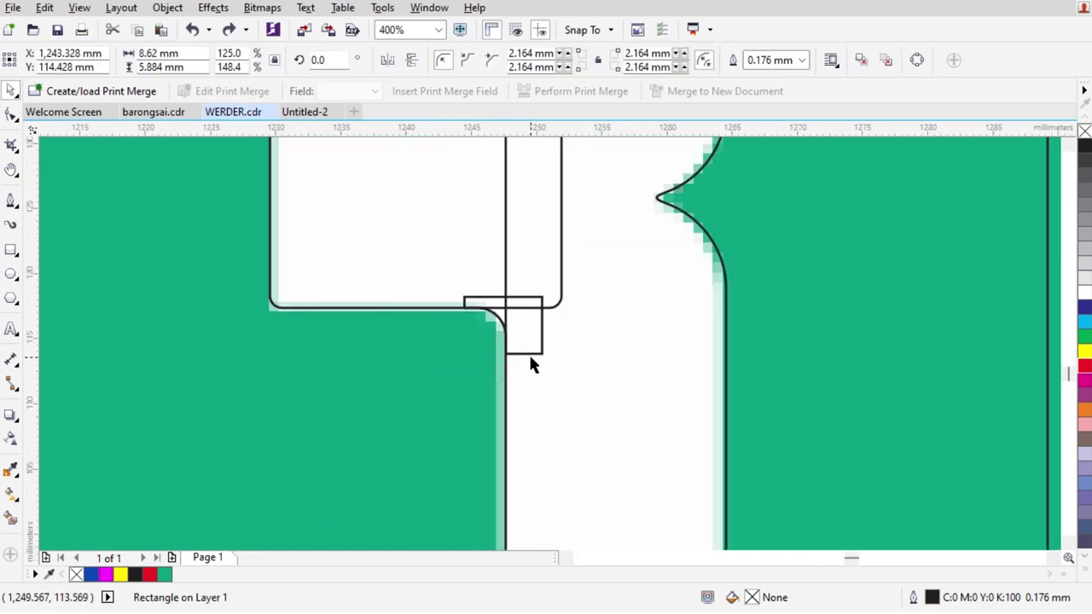
{"action": "key", "text": "Escape"}
{"action": "scroll", "coordinate": [546, 379], "scroll_direction": "down", "scroll_amount": 4}
{"action": "left_click_drag", "start_coordinate": [488, 290], "coordinate": [578, 437]}
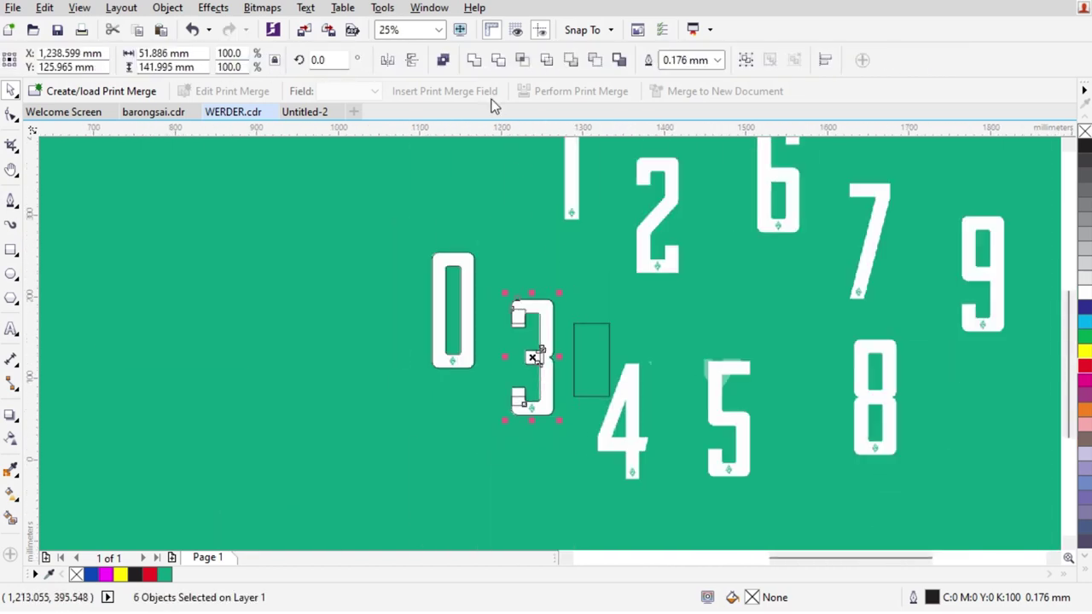
{"action": "left_click", "coordinate": [474, 61]}
{"action": "left_click", "coordinate": [1085, 367]}
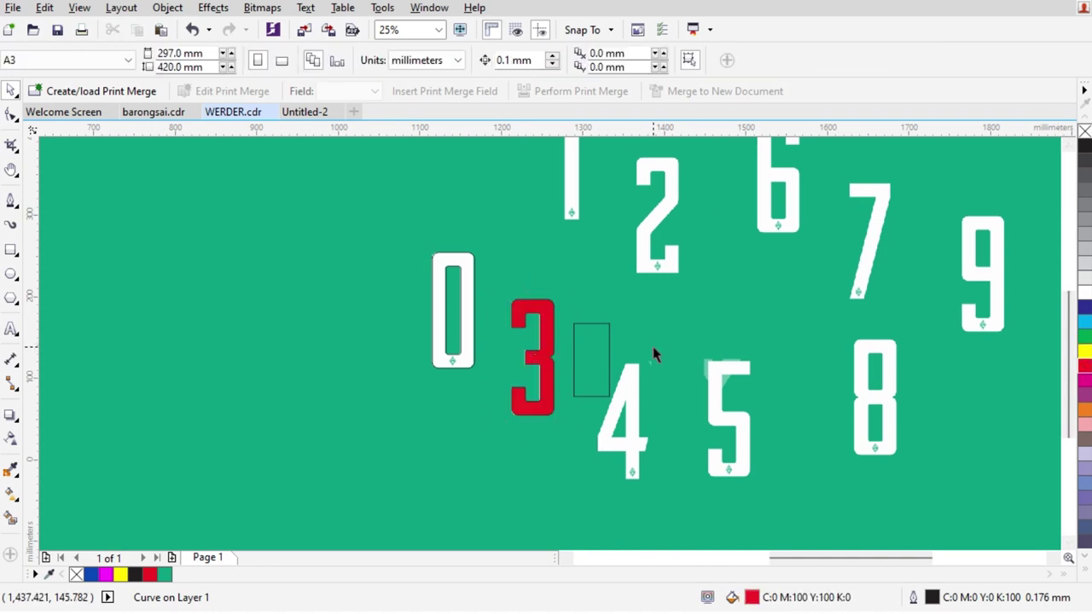
{"action": "key", "text": "Escape"}
Remove the leftover thin rectangle beside the 3
{"action": "scroll", "coordinate": [602, 356], "scroll_direction": "up", "scroll_amount": 1}
{"action": "left_click", "coordinate": [614, 358]}
{"action": "scroll", "coordinate": [543, 385], "scroll_direction": "down", "scroll_amount": 1}
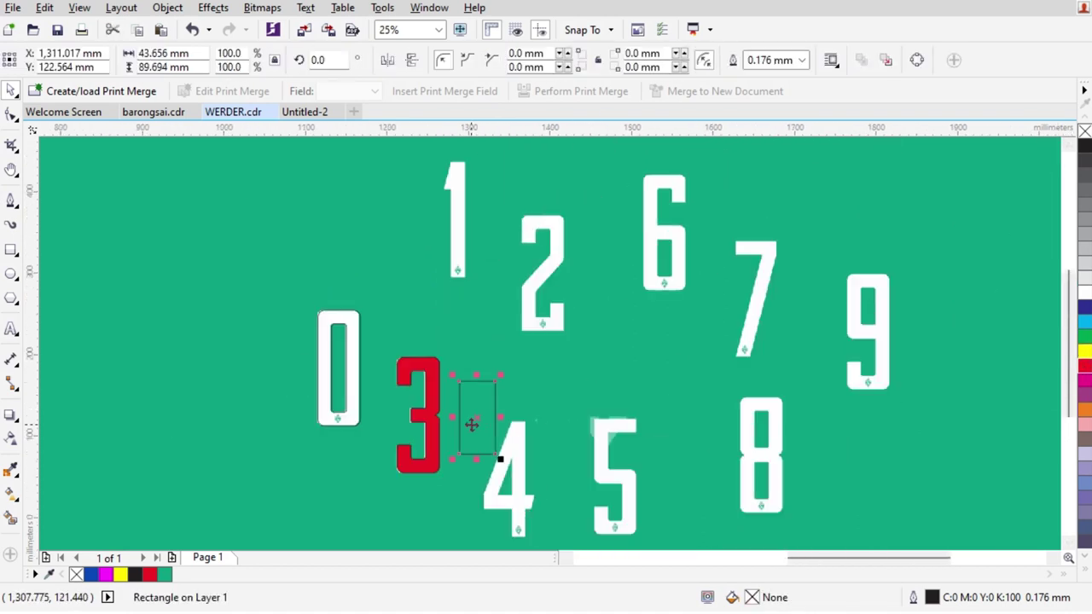
{"action": "scroll", "coordinate": [461, 270], "scroll_direction": "up", "scroll_amount": 1}
{"action": "key", "text": "Escape"}
{"action": "scroll", "coordinate": [448, 334], "scroll_direction": "down", "scroll_amount": 1}
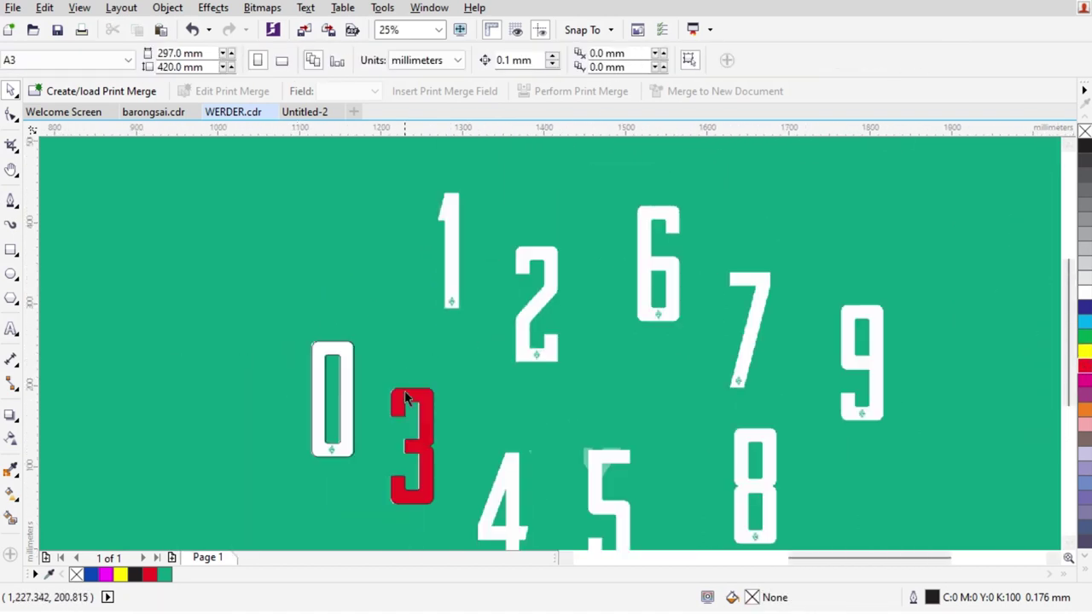
Place an unfilled copy of the 3 over the 2, aligned with the 2's top
{"action": "left_click_drag", "start_coordinate": [424, 407], "coordinate": [562, 306]}
{"action": "scroll", "coordinate": [545, 270], "scroll_direction": "up", "scroll_amount": 2}
{"action": "left_click_drag", "start_coordinate": [482, 350], "coordinate": [449, 223]}
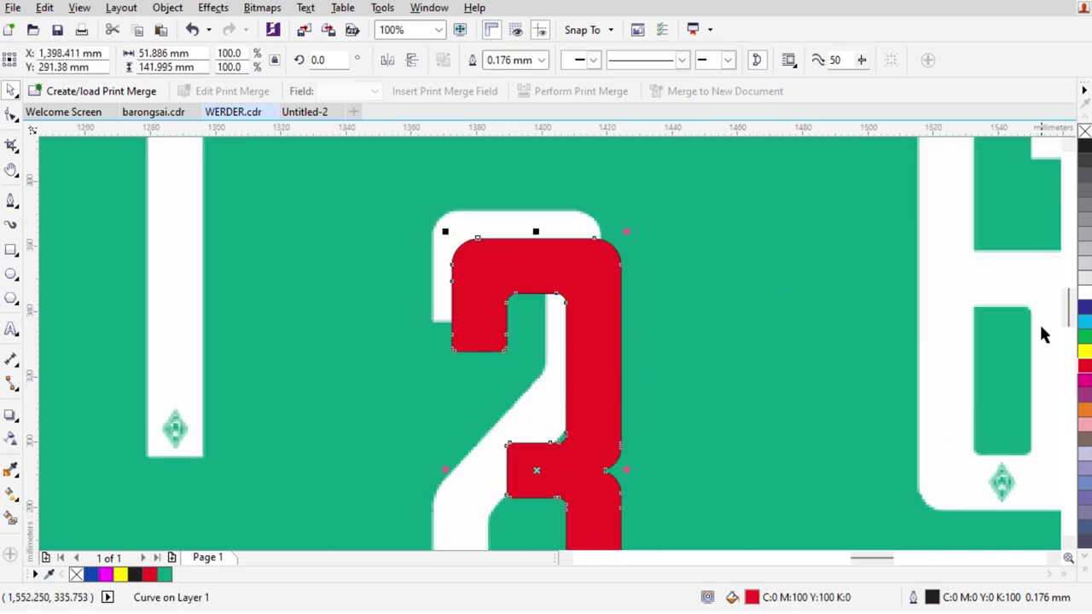
{"action": "left_click", "coordinate": [1084, 132]}
{"action": "scroll", "coordinate": [505, 216], "scroll_direction": "up", "scroll_amount": 2}
{"action": "left_click_drag", "start_coordinate": [525, 379], "coordinate": [449, 262]}
{"action": "scroll", "coordinate": [587, 198], "scroll_direction": "down", "scroll_amount": 2}
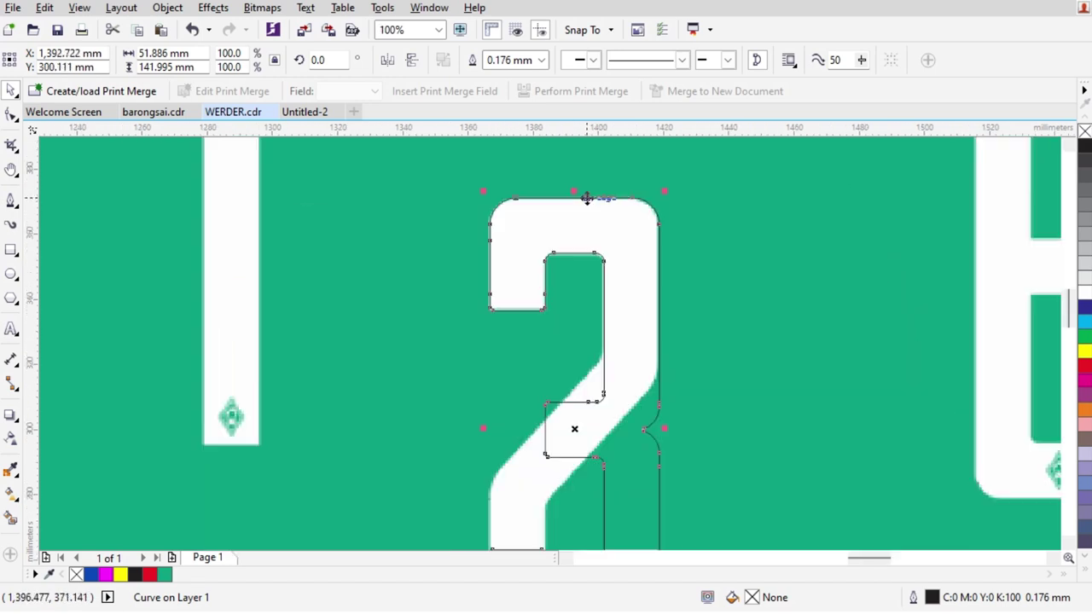
{"action": "scroll", "coordinate": [589, 218], "scroll_direction": "down", "scroll_amount": 2}
{"action": "scroll", "coordinate": [628, 372], "scroll_direction": "up", "scroll_amount": 2}
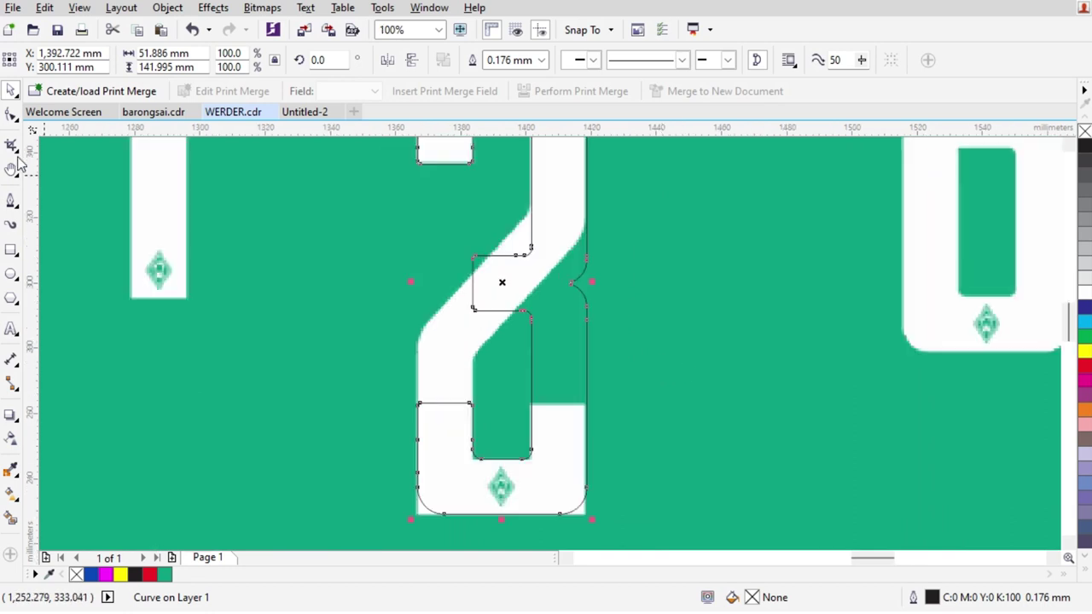
Trim the copied outline away using a rectangle over the 2's lower part
{"action": "left_click", "coordinate": [12, 115]}
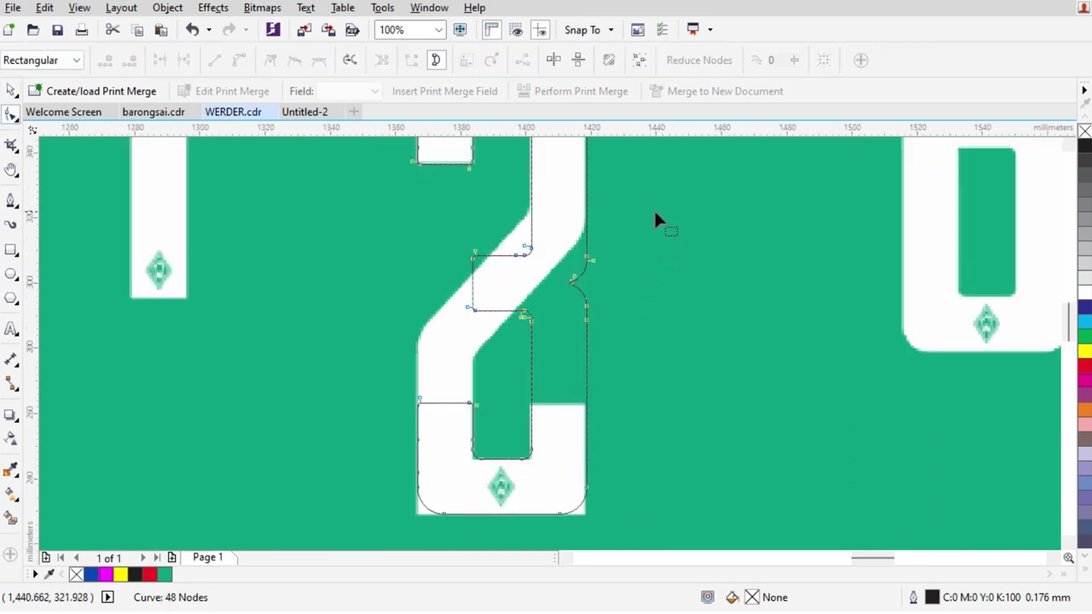
{"action": "left_click", "coordinate": [11, 250]}
{"action": "left_click_drag", "start_coordinate": [334, 211], "coordinate": [658, 537]}
{"action": "key", "text": "space"}
{"action": "left_click", "coordinate": [561, 183], "text": "shift"}
{"action": "left_click", "coordinate": [498, 60]}
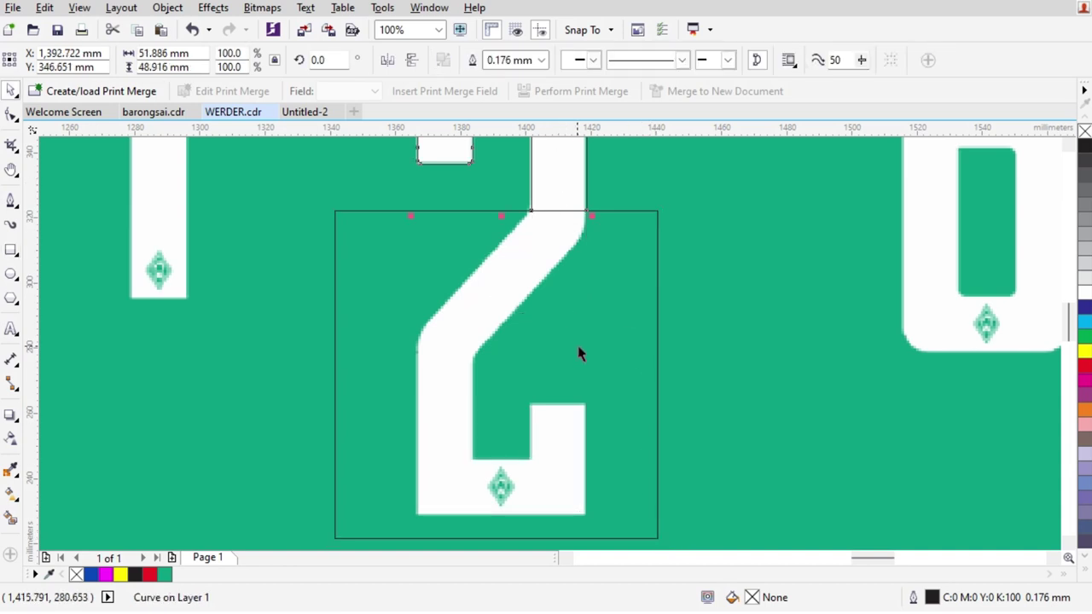
{"action": "key", "text": "Escape"}
{"action": "scroll", "coordinate": [577, 348], "scroll_direction": "down", "scroll_amount": 1}
Move the 0's rounded bottom piece onto the 2 and weld them together
{"action": "left_click_drag", "start_coordinate": [148, 413], "coordinate": [613, 375]}
{"action": "left_click", "coordinate": [550, 211], "text": "shift"}
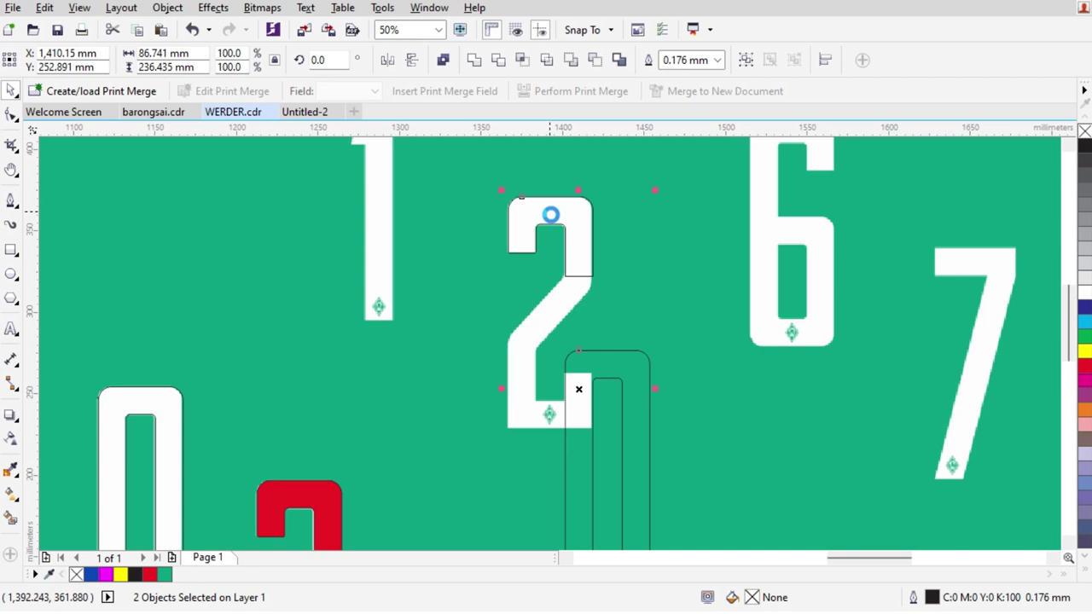
{"action": "scroll", "coordinate": [575, 378], "scroll_direction": "up", "scroll_amount": 1}
{"action": "key", "text": "ctrl+l"}
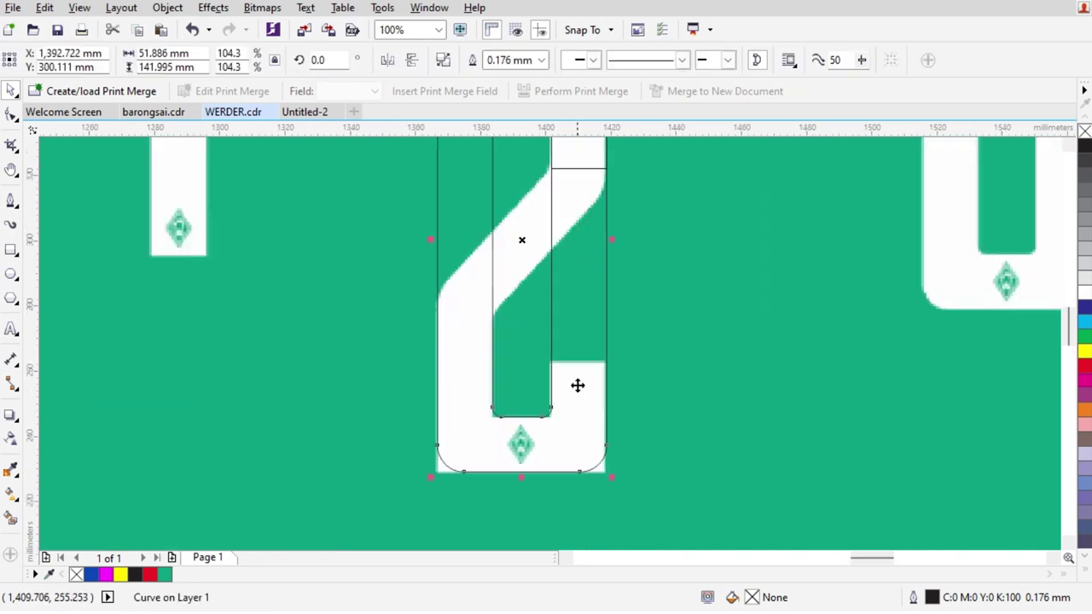
{"action": "left_click", "coordinate": [11, 202]}
{"action": "scroll", "coordinate": [530, 477], "scroll_direction": "up", "scroll_amount": 1}
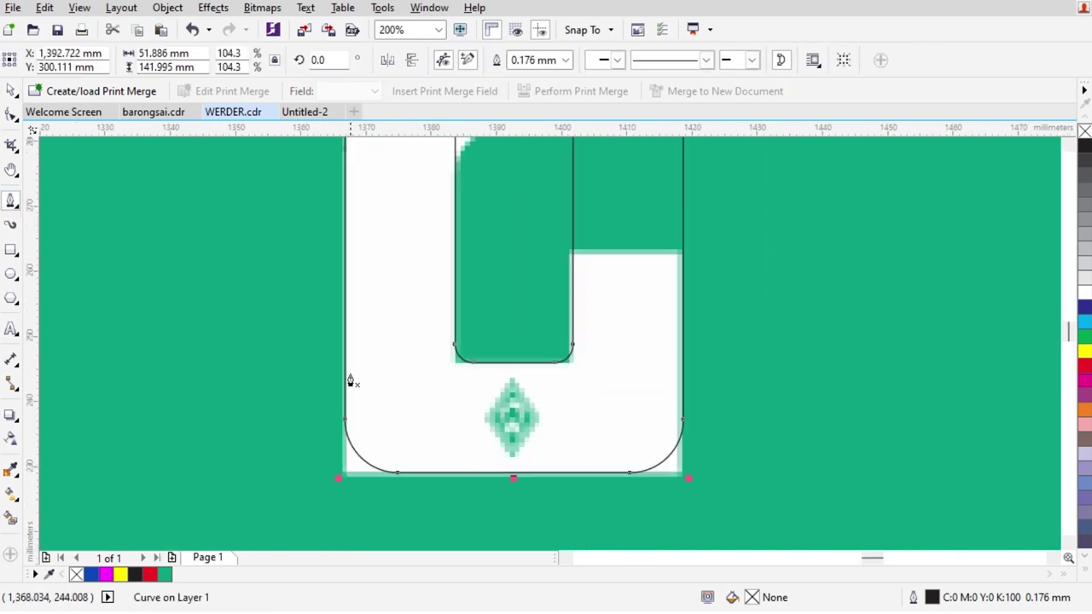
Weld a rectangle over the 2's bottom-left corner to square it
{"action": "left_click", "coordinate": [11, 249]}
{"action": "left_click_drag", "start_coordinate": [344, 372], "coordinate": [563, 471]}
{"action": "key", "text": "space"}
{"action": "left_click", "coordinate": [619, 373], "text": "shift"}
{"action": "left_click", "coordinate": [475, 60]}
{"action": "left_click", "coordinate": [619, 401]}
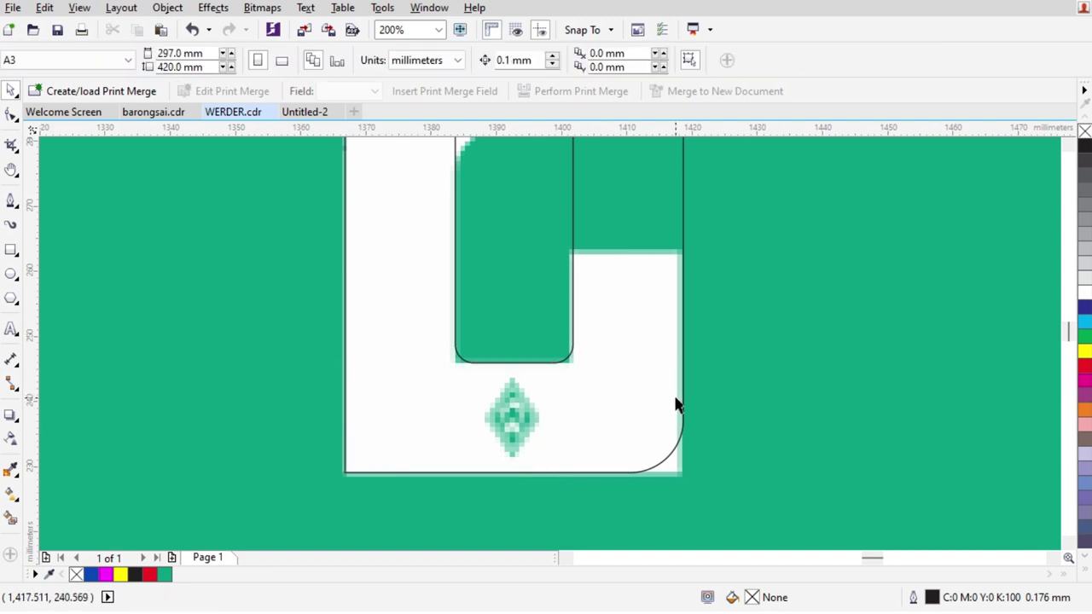
{"action": "scroll", "coordinate": [675, 404], "scroll_direction": "down", "scroll_amount": 2}
{"action": "scroll", "coordinate": [682, 403], "scroll_direction": "up", "scroll_amount": 3}
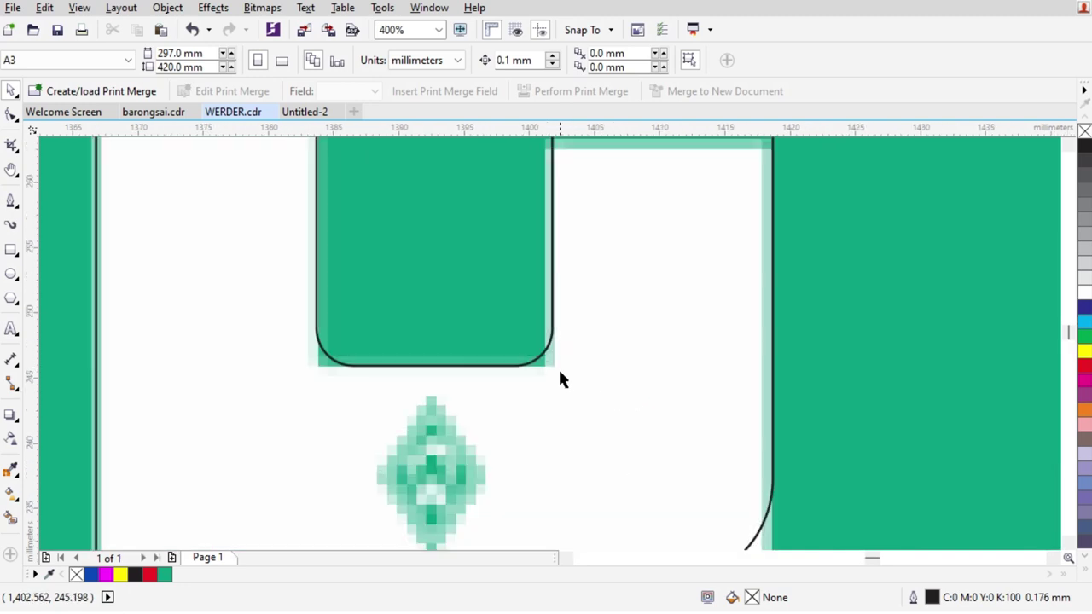
Draw a rectangle across the inner counter and weld it in, then undo the weld
{"action": "key", "text": "F6"}
{"action": "left_click_drag", "start_coordinate": [316, 264], "coordinate": [559, 319]}
{"action": "left_click_drag", "start_coordinate": [433, 324], "coordinate": [441, 365]}
{"action": "left_click", "coordinate": [648, 304], "text": "shift"}
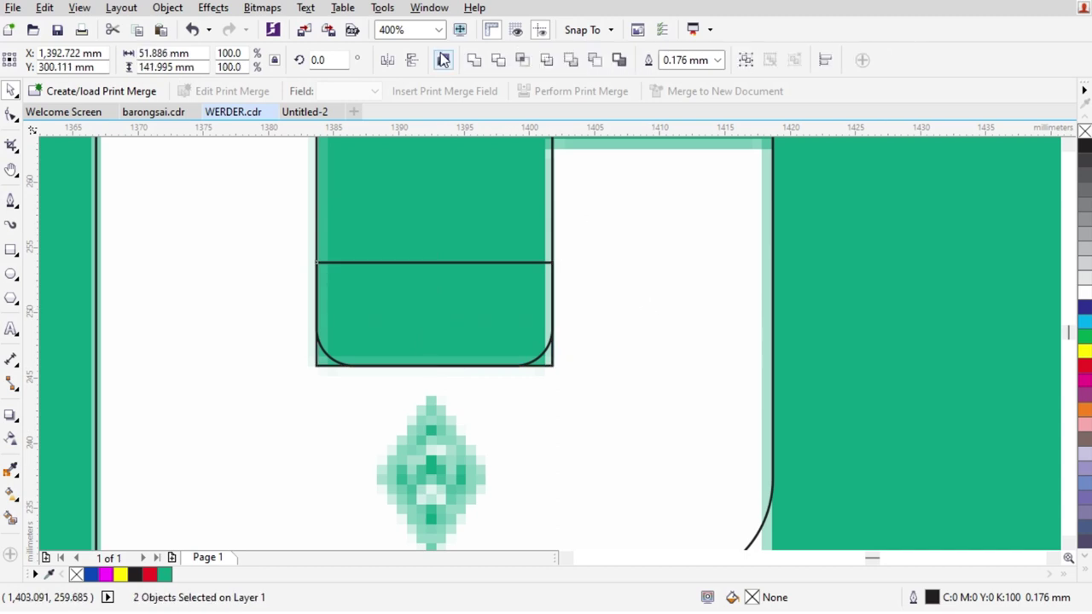
{"action": "left_click", "coordinate": [488, 67]}
{"action": "key", "text": "Escape"}
{"action": "key", "text": "ctrl+z"}
{"action": "left_click", "coordinate": [468, 227]}
{"action": "left_click", "coordinate": [554, 241]}
{"action": "left_click", "coordinate": [569, 368]}
{"action": "scroll", "coordinate": [569, 368], "scroll_direction": "down", "scroll_amount": 1}
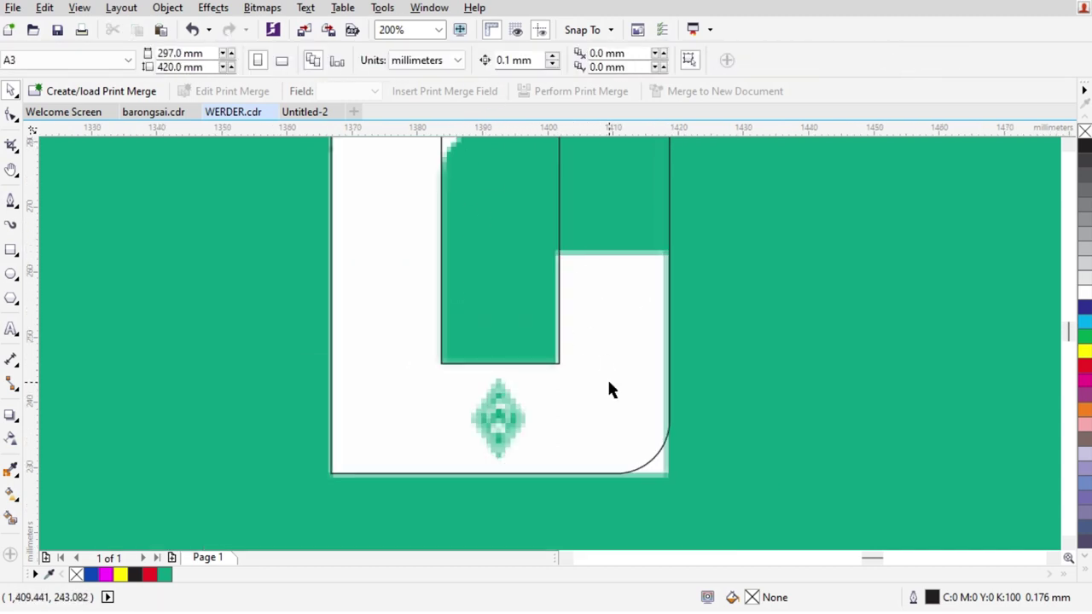
{"action": "scroll", "coordinate": [617, 457], "scroll_direction": "up", "scroll_amount": 1}
Weld a rectangle over the bottom-right corner, stretched down to the curve's base
{"action": "key", "text": "F6"}
{"action": "left_click_drag", "start_coordinate": [416, 279], "coordinate": [720, 383]}
{"action": "left_click_drag", "start_coordinate": [569, 385], "coordinate": [558, 498]}
{"action": "key", "text": "space"}
{"action": "left_click", "coordinate": [606, 204], "text": "shift"}
{"action": "left_click", "coordinate": [474, 62]}
{"action": "scroll", "coordinate": [477, 293], "scroll_direction": "down", "scroll_amount": 2}
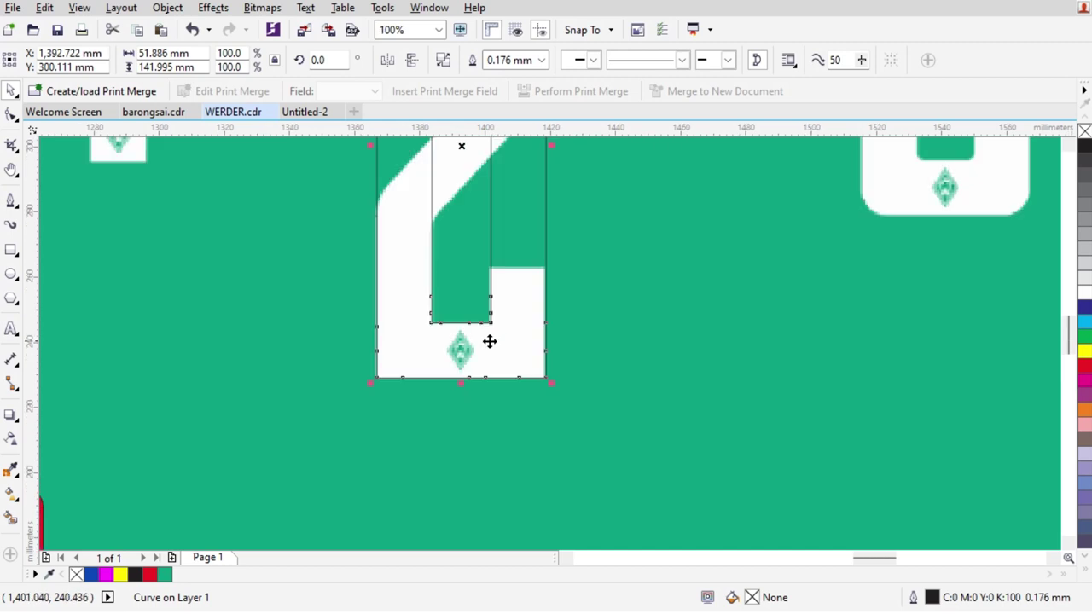
{"action": "scroll", "coordinate": [489, 341], "scroll_direction": "up", "scroll_amount": 1}
{"action": "scroll", "coordinate": [495, 264], "scroll_direction": "down", "scroll_amount": 2}
{"action": "scroll", "coordinate": [485, 365], "scroll_direction": "up", "scroll_amount": 2}
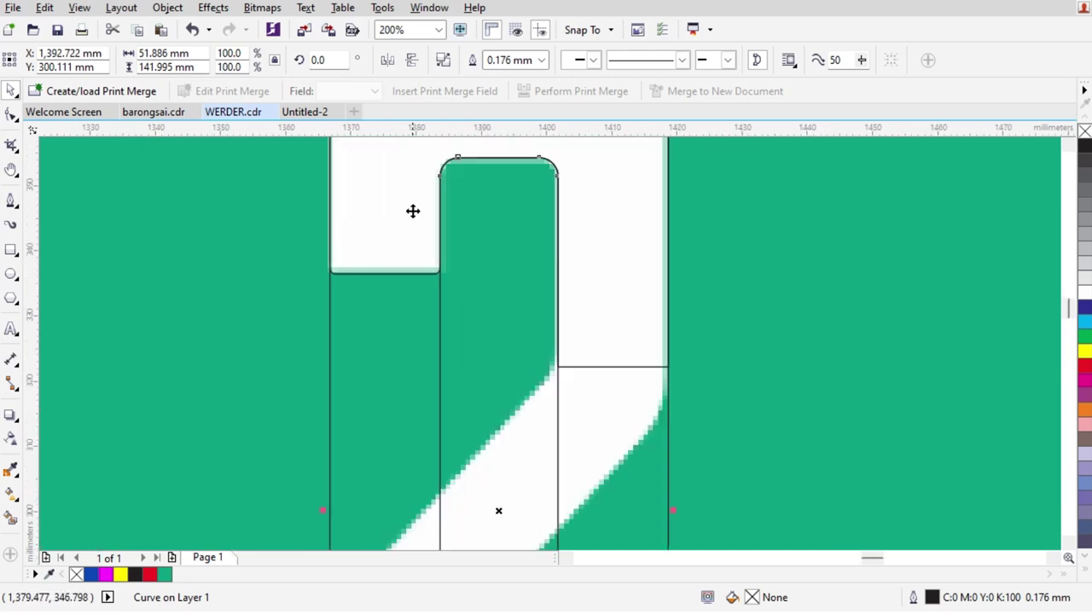
{"action": "scroll", "coordinate": [424, 246], "scroll_direction": "down", "scroll_amount": 1}
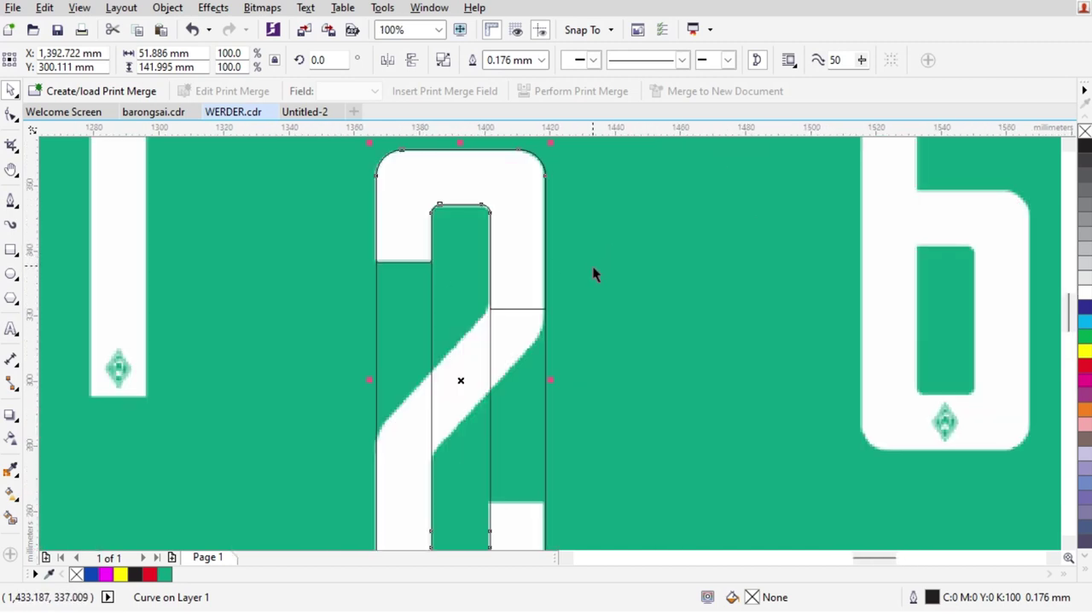
Trim the 2's diagonal section away using a rectangle drawn over it
{"action": "key", "text": "F6"}
{"action": "left_click_drag", "start_coordinate": [353, 148], "coordinate": [612, 501]}
{"action": "key", "text": "space"}
{"action": "left_click", "coordinate": [514, 516], "text": "shift"}
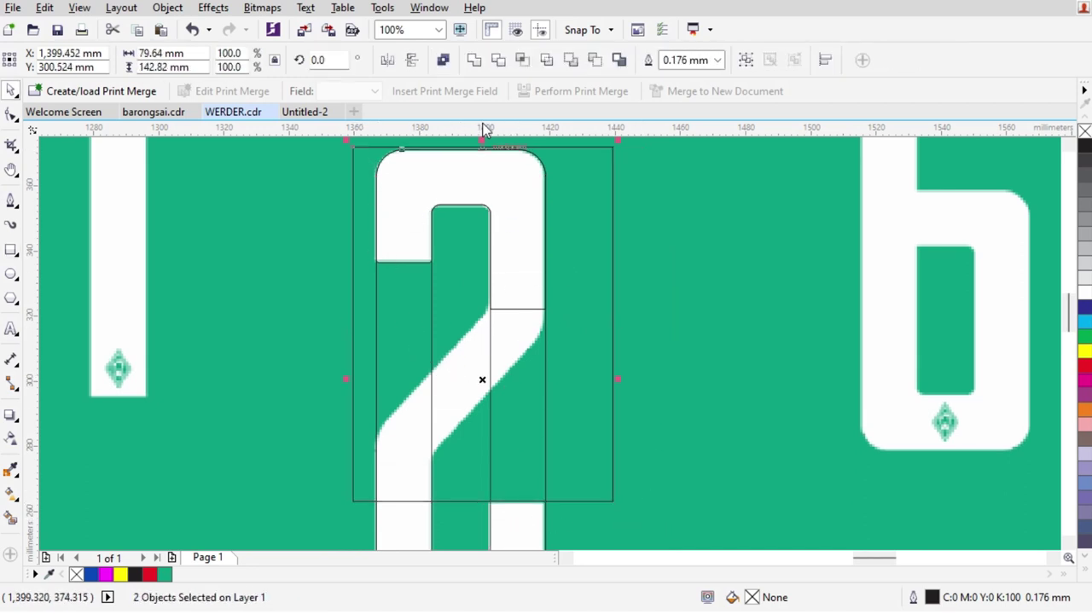
{"action": "left_click", "coordinate": [494, 65]}
{"action": "left_click", "coordinate": [567, 360]}
{"action": "scroll", "coordinate": [567, 360], "scroll_direction": "down", "scroll_amount": 2}
{"action": "scroll", "coordinate": [768, 290], "scroll_direction": "up", "scroll_amount": 2}
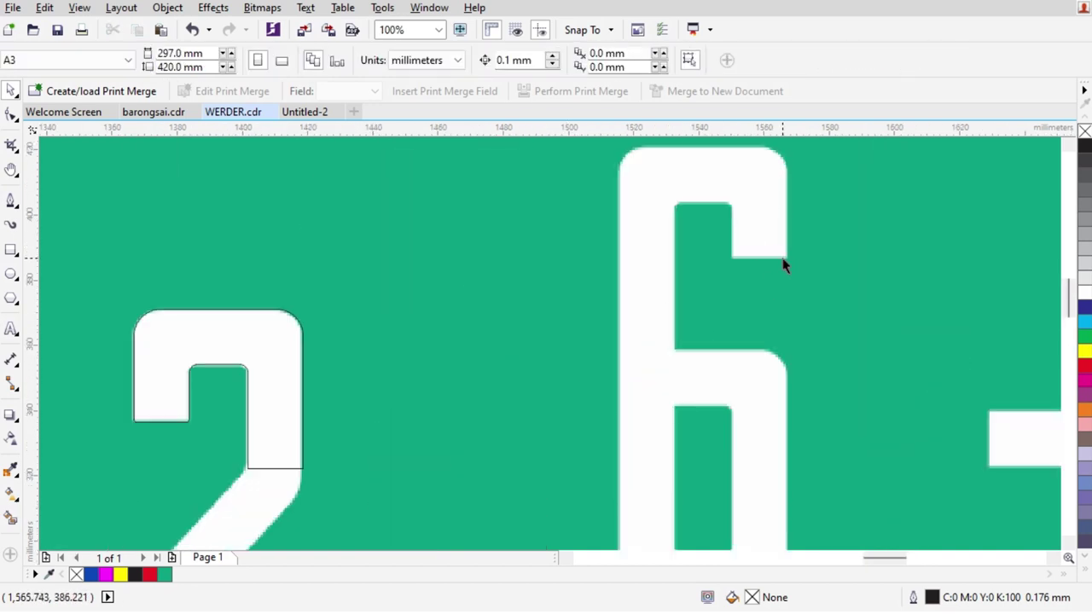
{"action": "scroll", "coordinate": [755, 268], "scroll_direction": "up", "scroll_amount": 1}
{"action": "scroll", "coordinate": [701, 293], "scroll_direction": "down", "scroll_amount": 2}
{"action": "scroll", "coordinate": [416, 354], "scroll_direction": "up", "scroll_amount": 2}
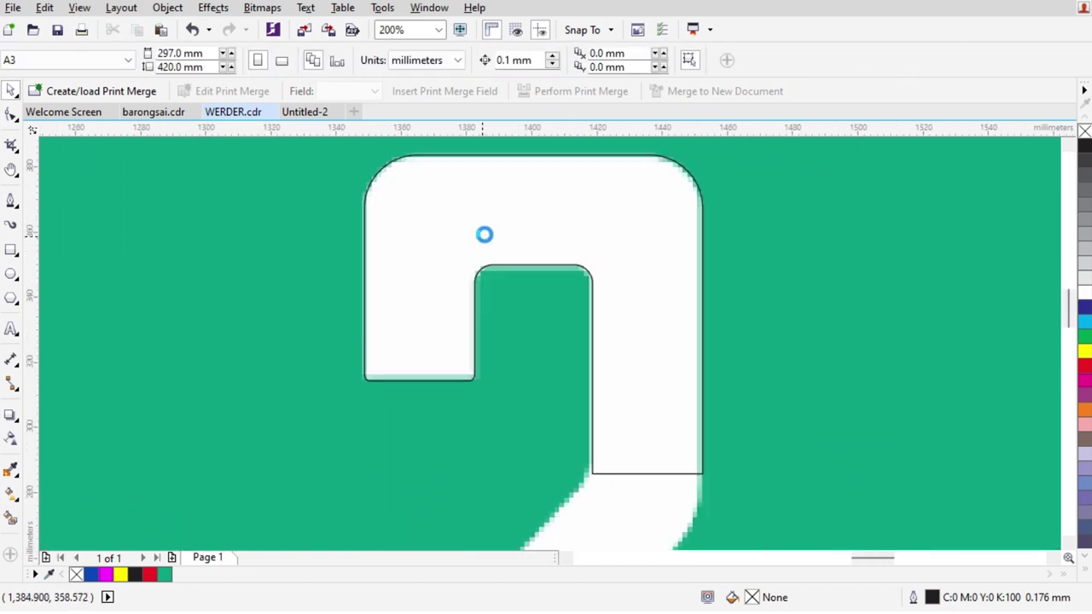
{"action": "scroll", "coordinate": [482, 244], "scroll_direction": "down", "scroll_amount": 2}
{"action": "scroll", "coordinate": [495, 434], "scroll_direction": "up", "scroll_amount": 1}
{"action": "scroll", "coordinate": [526, 383], "scroll_direction": "up", "scroll_amount": 1}
Draw a rectangle over the 2's lower step
{"action": "key", "text": "space"}
{"action": "left_click_drag", "start_coordinate": [441, 339], "coordinate": [661, 409]}
{"action": "key", "text": "space"}
{"action": "left_click", "coordinate": [541, 454], "text": "shift"}
{"action": "left_click", "coordinate": [575, 380]}
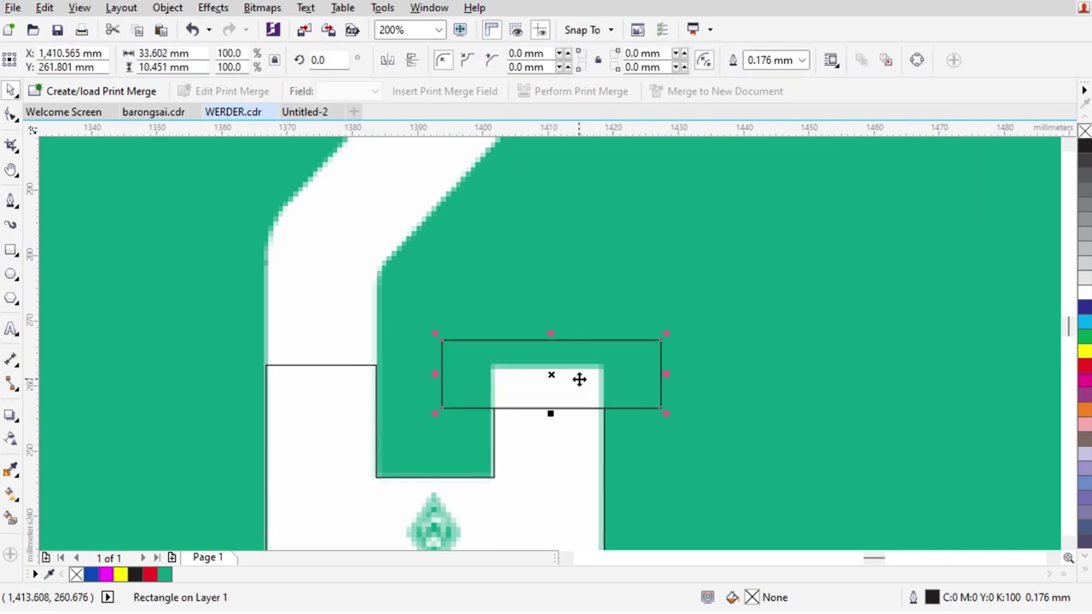
{"action": "key", "text": "Escape"}
{"action": "scroll", "coordinate": [600, 383], "scroll_direction": "down", "scroll_amount": 2}
{"action": "scroll", "coordinate": [538, 254], "scroll_direction": "up", "scroll_amount": 1}
Intersect a rectangle with the 2's upper notch and drag the square piece toward the lower right
{"action": "key", "text": "space"}
{"action": "left_click_drag", "start_coordinate": [564, 232], "coordinate": [465, 305]}
{"action": "key", "text": "space"}
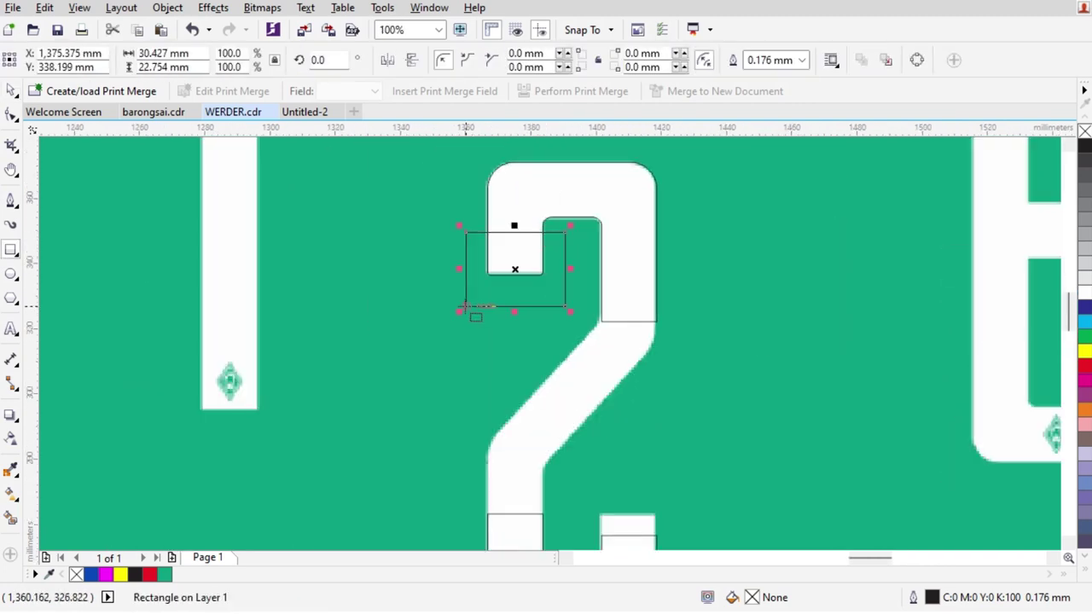
{"action": "left_click", "coordinate": [527, 204], "text": "shift"}
{"action": "left_click", "coordinate": [513, 59]}
{"action": "left_click", "coordinate": [548, 287]}
{"action": "left_click_drag", "start_coordinate": [515, 254], "coordinate": [649, 484]}
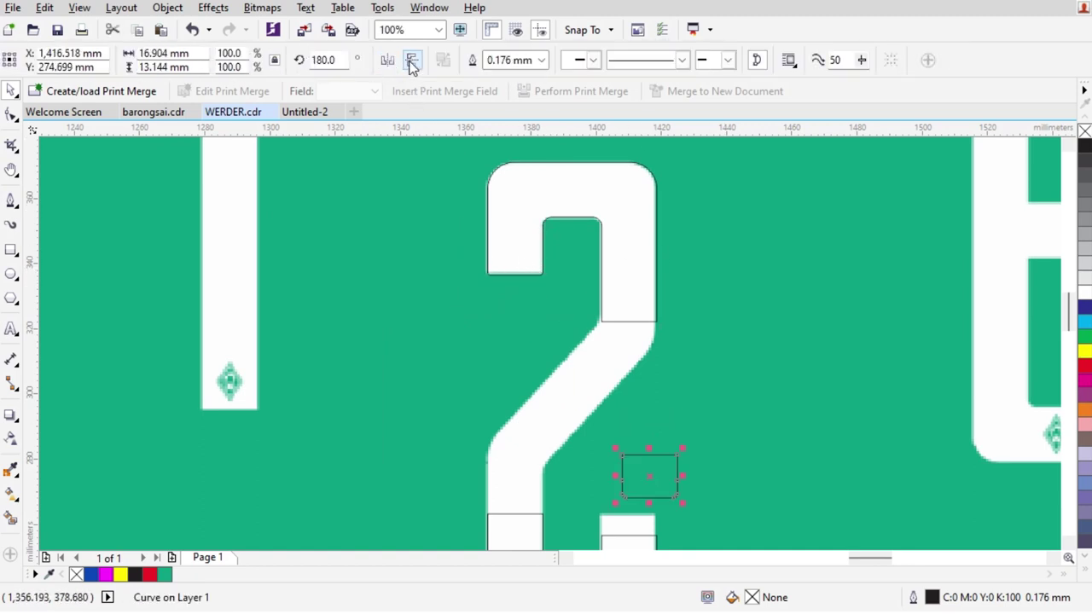
Place the square piece on the lower-right step and weld it into the 2's lower part
{"action": "scroll", "coordinate": [601, 435], "scroll_direction": "up", "scroll_amount": 1}
{"action": "scroll", "coordinate": [606, 448], "scroll_direction": "down", "scroll_amount": 2}
{"action": "scroll", "coordinate": [606, 449], "scroll_direction": "up", "scroll_amount": 1}
{"action": "left_click", "coordinate": [617, 441], "text": "shift"}
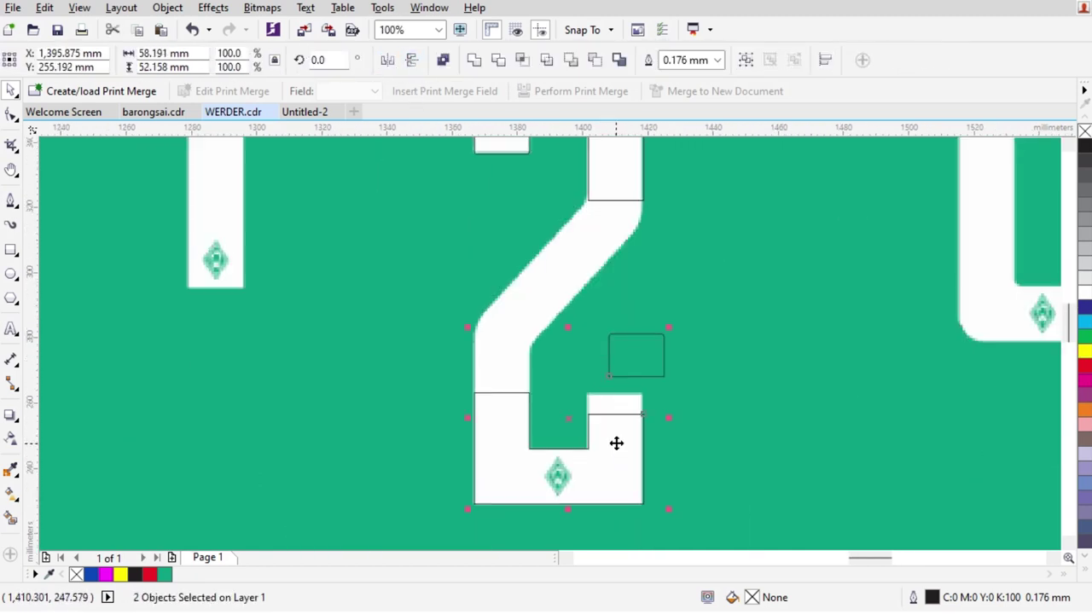
{"action": "scroll", "coordinate": [698, 454], "scroll_direction": "up", "scroll_amount": 2}
{"action": "key", "text": "Escape"}
{"action": "left_click_drag", "start_coordinate": [577, 345], "coordinate": [572, 436]}
{"action": "scroll", "coordinate": [573, 436], "scroll_direction": "down", "scroll_amount": 1}
{"action": "left_click", "coordinate": [597, 397], "text": "shift"}
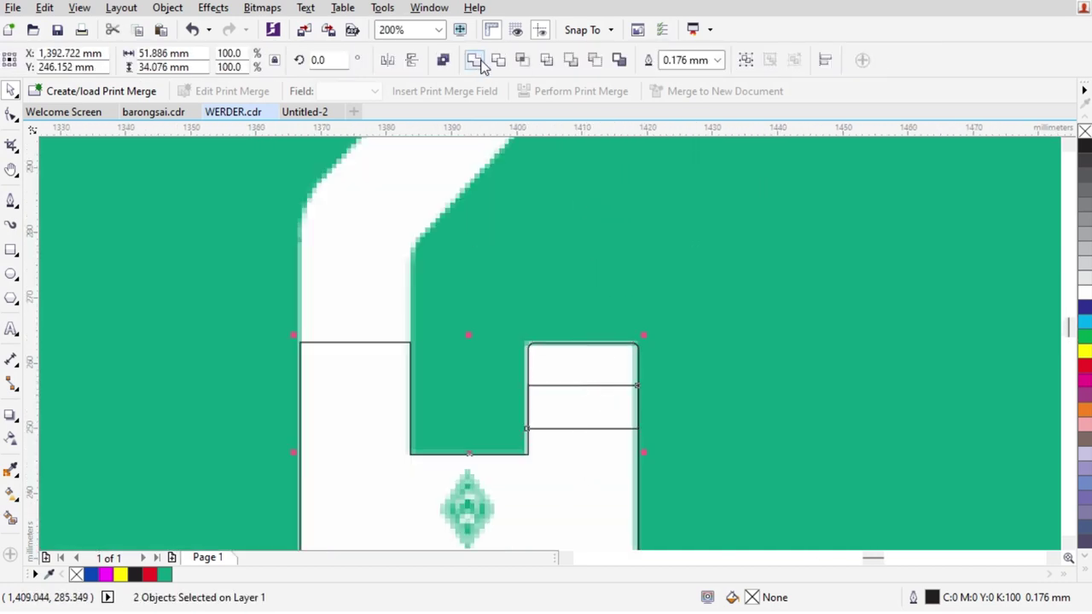
{"action": "left_click", "coordinate": [475, 60]}
{"action": "scroll", "coordinate": [646, 446], "scroll_direction": "down", "scroll_amount": 1}
{"action": "scroll", "coordinate": [562, 320], "scroll_direction": "up", "scroll_amount": 1}
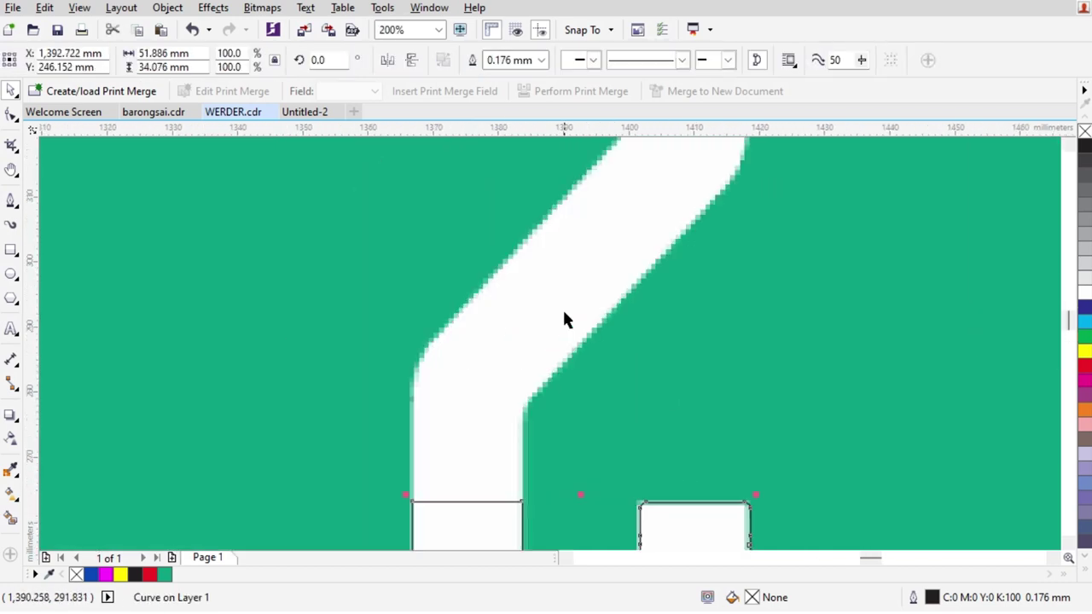
Raise the rectangle's top nodes to the diagonal stroke and stretch the top block's corner down
{"action": "left_click", "coordinate": [10, 114]}
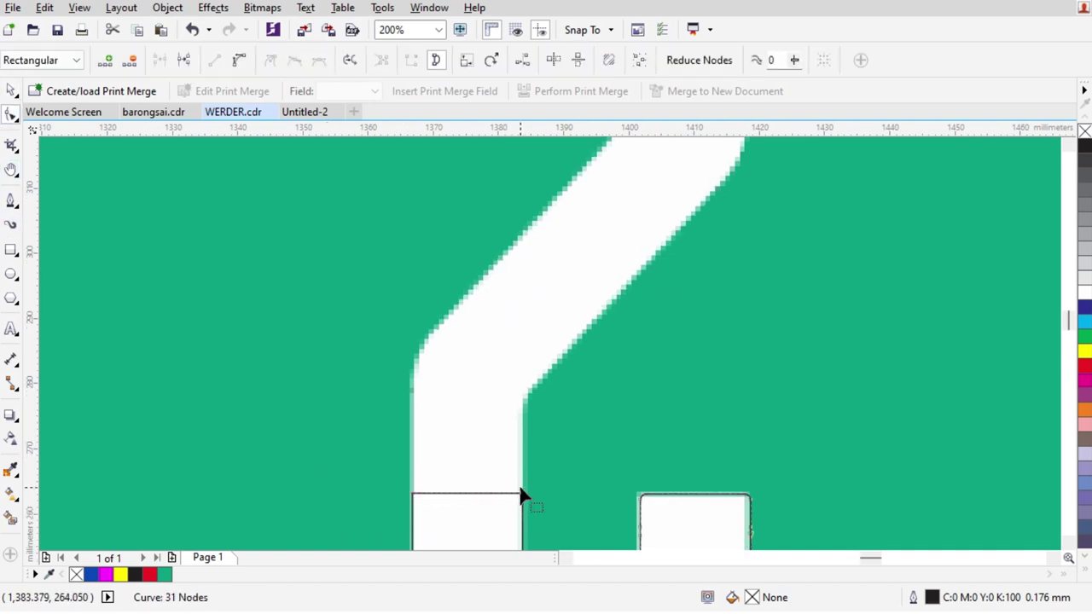
{"action": "left_click_drag", "start_coordinate": [524, 446], "coordinate": [403, 508]}
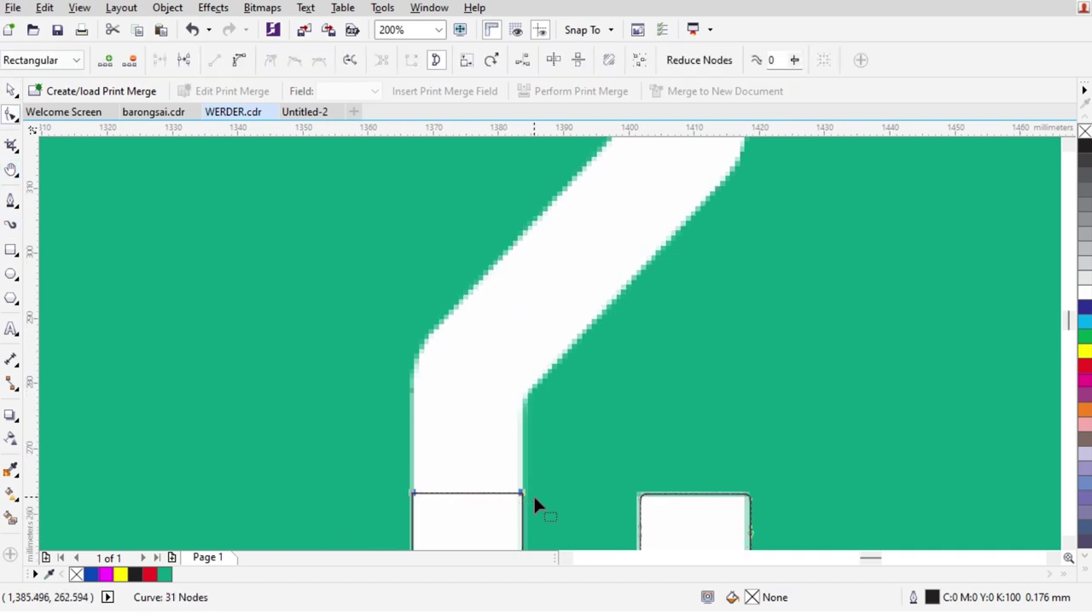
{"action": "left_click_drag", "start_coordinate": [521, 495], "coordinate": [528, 369]}
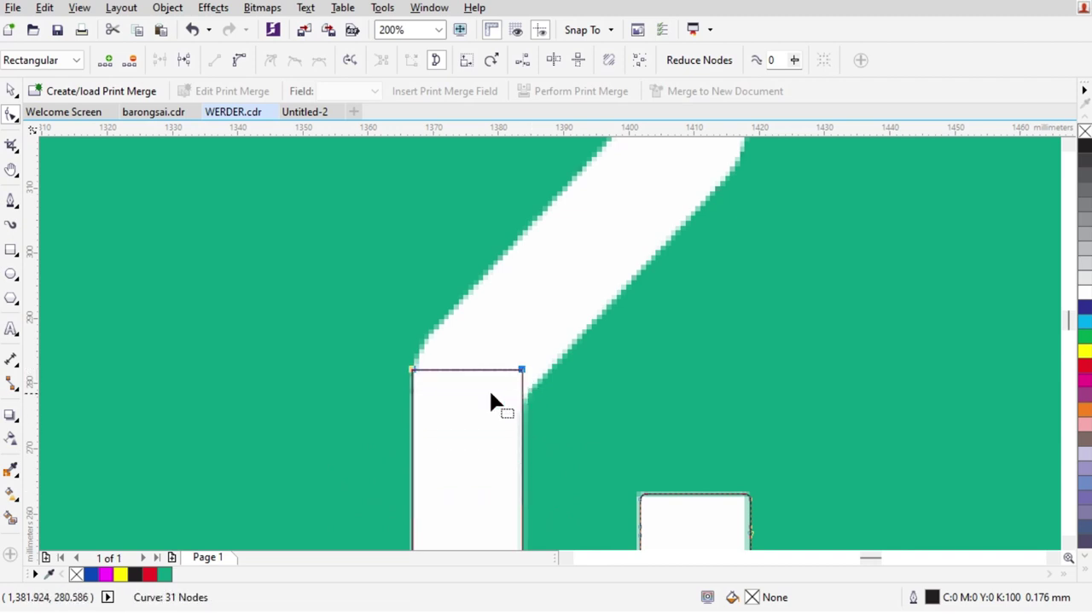
{"action": "scroll", "coordinate": [589, 264], "scroll_direction": "down", "scroll_amount": 2}
{"action": "scroll", "coordinate": [670, 247], "scroll_direction": "up", "scroll_amount": 3}
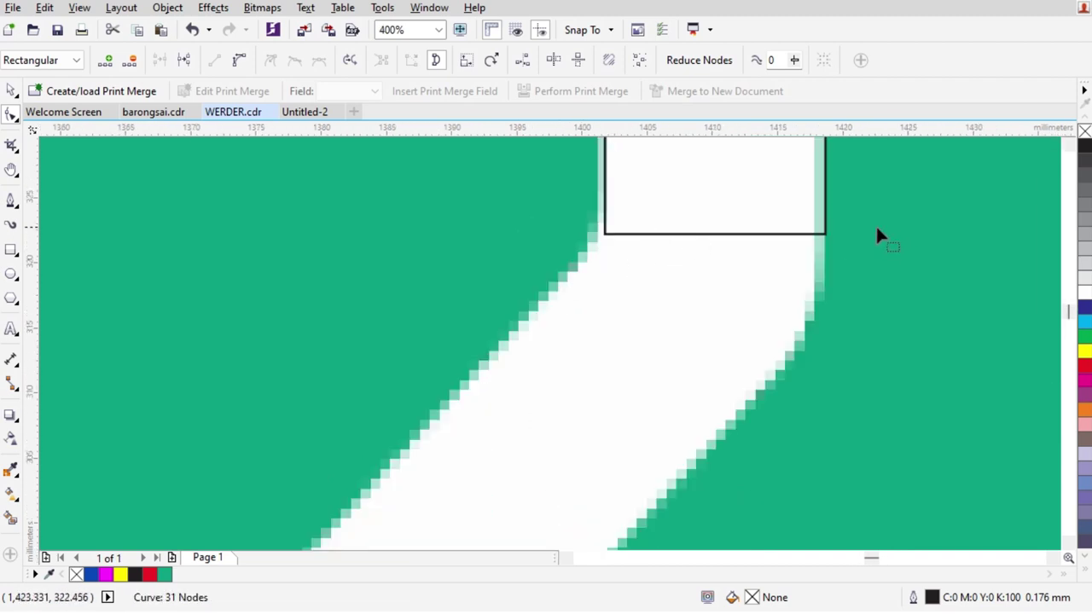
{"action": "left_click", "coordinate": [836, 237]}
{"action": "left_click_drag", "start_coordinate": [822, 232], "coordinate": [822, 279]}
Trace the diagonal stroke's left edge with the Pen down to the lower block's corner
{"action": "left_click", "coordinate": [13, 201]}
{"action": "mouse_move", "coordinate": [666, 214]}
{"action": "left_mouse_down"}
{"action": "mouse_move", "coordinate": [614, 244]}
{"action": "mouse_move", "coordinate": [604, 236]}
{"action": "left_mouse_up"}
{"action": "scroll", "coordinate": [629, 231], "scroll_direction": "down", "scroll_amount": 1}
{"action": "left_click_drag", "start_coordinate": [711, 247], "coordinate": [485, 427]}
{"action": "scroll", "coordinate": [451, 469], "scroll_direction": "up", "scroll_amount": 2}
{"action": "scroll", "coordinate": [441, 458], "scroll_direction": "down", "scroll_amount": 1}
{"action": "scroll", "coordinate": [485, 426], "scroll_direction": "up", "scroll_amount": 1}
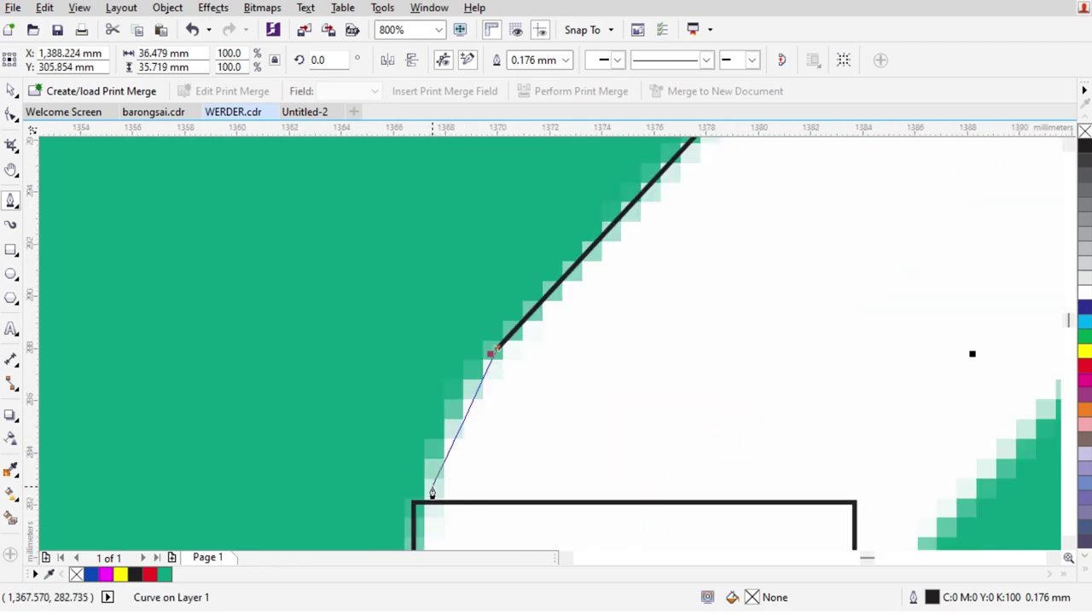
{"action": "left_click", "coordinate": [412, 505]}
Continue the trace along the diagonal's bottom and right edge and close the shape
{"action": "scroll", "coordinate": [412, 504], "scroll_direction": "down", "scroll_amount": 1}
{"action": "left_click", "coordinate": [561, 511]}
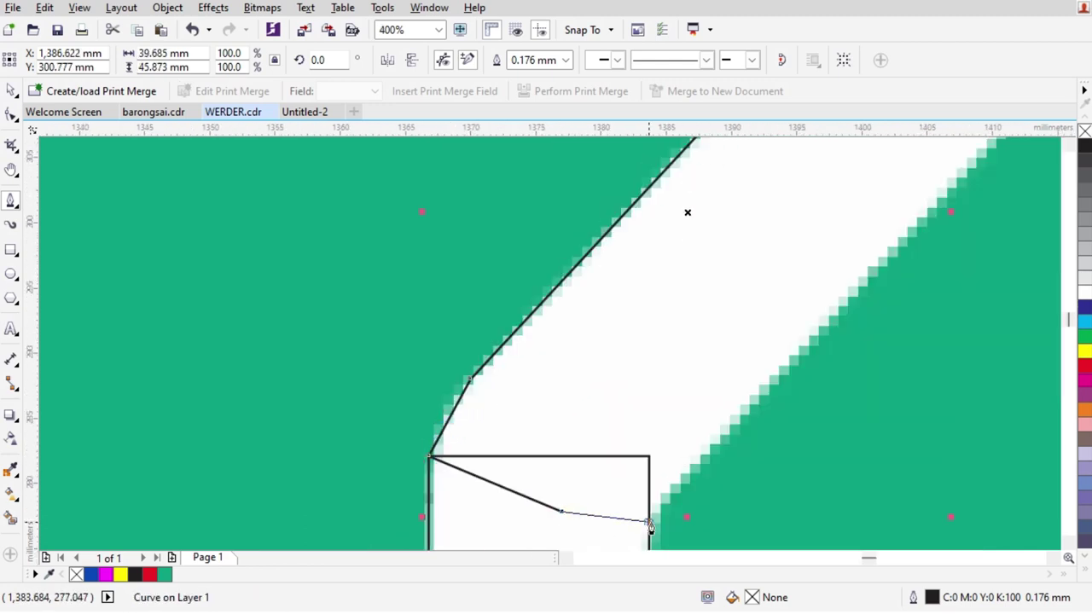
{"action": "left_click", "coordinate": [650, 523]}
{"action": "scroll", "coordinate": [650, 522], "scroll_direction": "down", "scroll_amount": 1}
{"action": "scroll", "coordinate": [849, 299], "scroll_direction": "up", "scroll_amount": 1}
{"action": "left_click", "coordinate": [868, 273]}
{"action": "left_click", "coordinate": [906, 189]}
{"action": "left_click", "coordinate": [793, 241]}
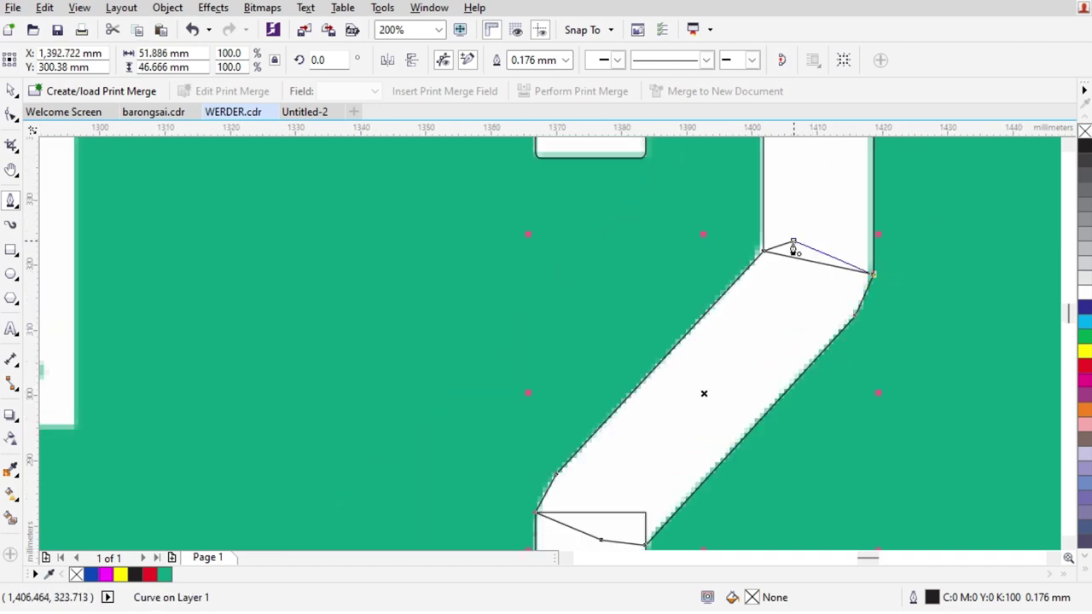
Weld the traced diagonal, the top block and the lower part into one outline
{"action": "key", "text": "space"}
{"action": "left_click", "coordinate": [822, 185], "text": "shift"}
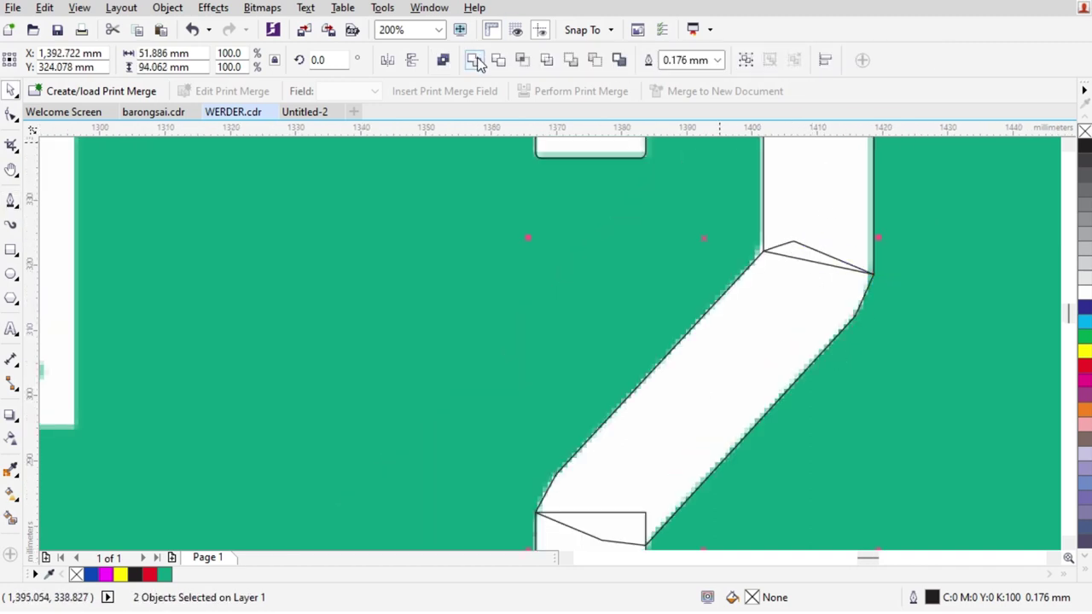
{"action": "key", "text": "ctrl+l"}
{"action": "scroll", "coordinate": [665, 300], "scroll_direction": "down", "scroll_amount": 2}
{"action": "left_click", "coordinate": [620, 431], "text": "shift"}
{"action": "left_click", "coordinate": [475, 60]}
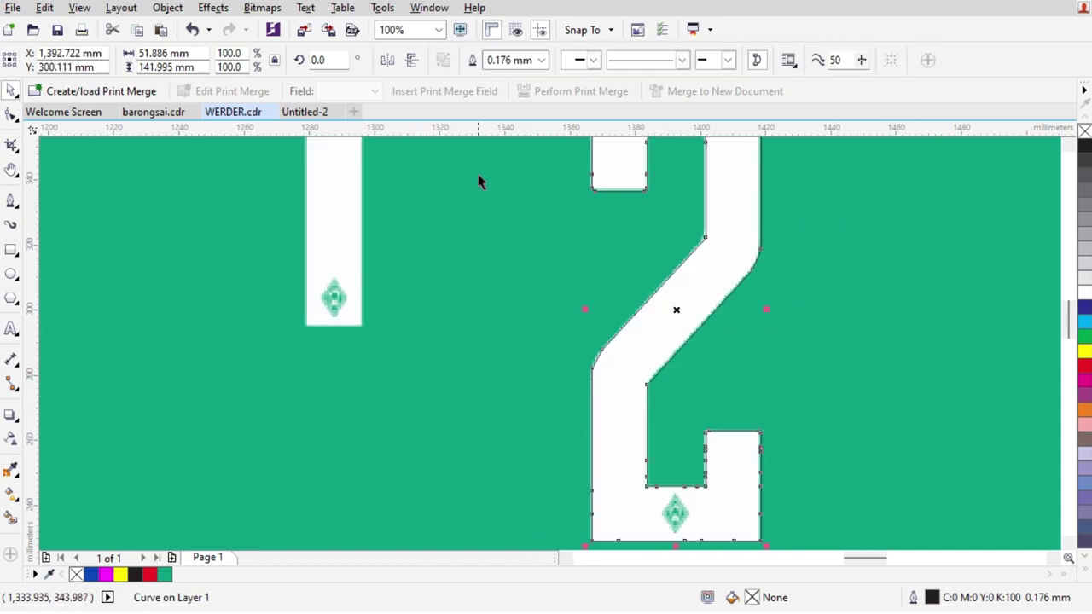
Bend the diagonal's right edge into a curve and remove an extra node
{"action": "left_click", "coordinate": [11, 115]}
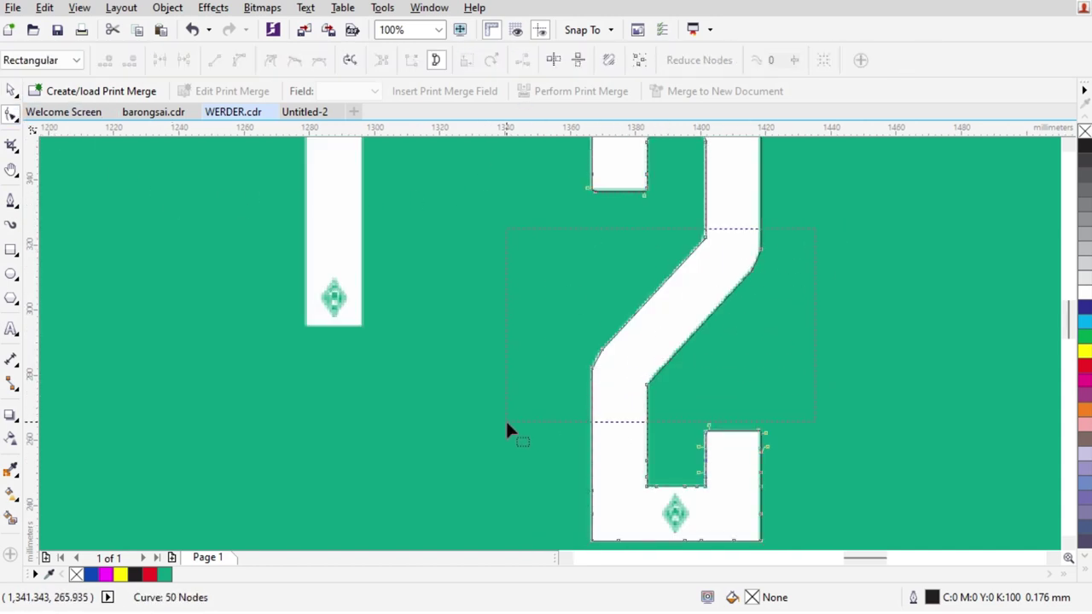
{"action": "left_click_drag", "start_coordinate": [512, 424], "coordinate": [512, 424]}
{"action": "scroll", "coordinate": [756, 248], "scroll_direction": "up", "scroll_amount": 3}
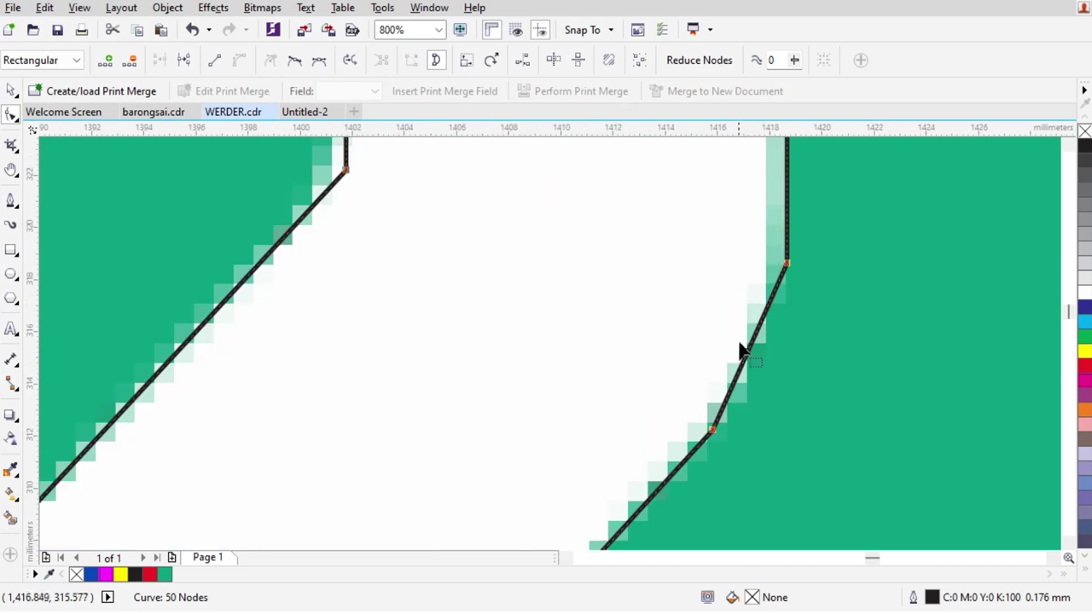
{"action": "left_click_drag", "start_coordinate": [746, 363], "coordinate": [758, 367]}
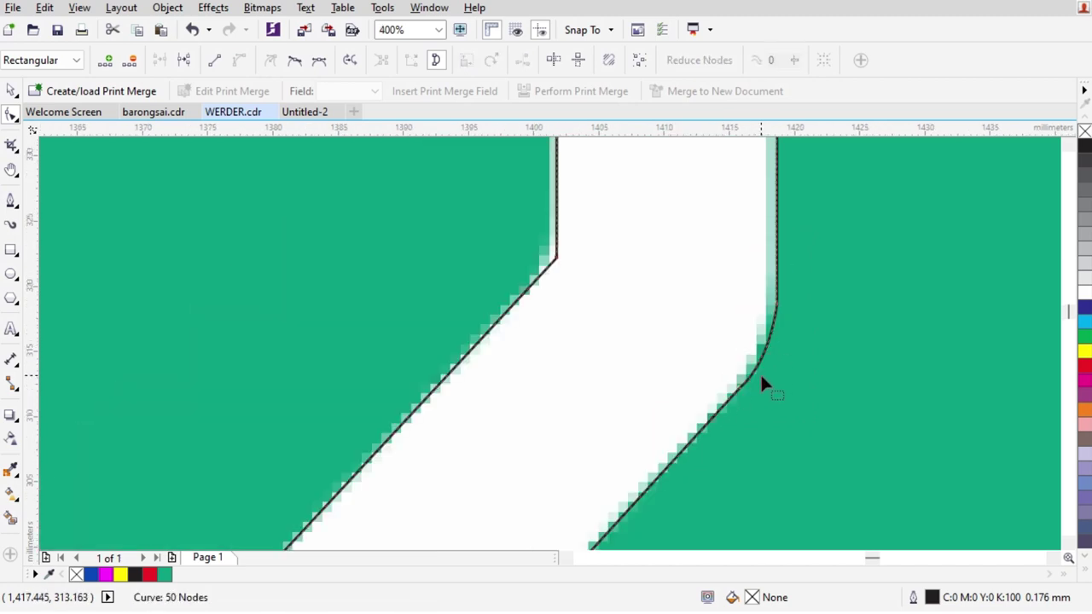
{"action": "double_click", "coordinate": [791, 189]}
{"action": "double_click", "coordinate": [763, 335]}
{"action": "key", "text": "Delete"}
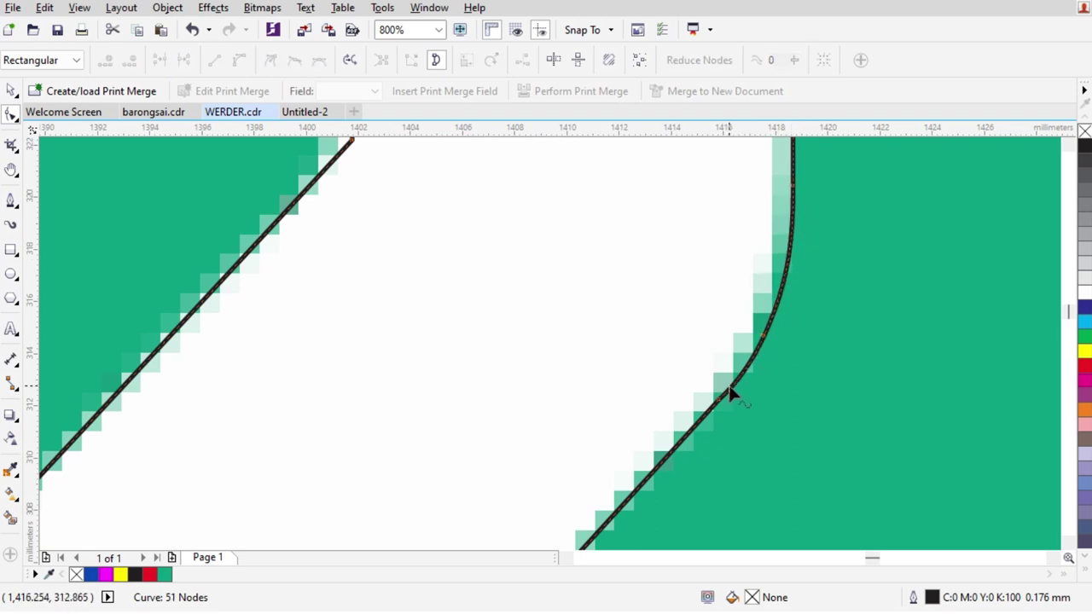
Nudge the bend's node onto the bitmap edge
{"action": "double_click", "coordinate": [646, 475]}
{"action": "key", "text": "Delete"}
{"action": "left_click", "coordinate": [740, 369]}
{"action": "scroll", "coordinate": [741, 370], "scroll_direction": "up", "scroll_amount": 2}
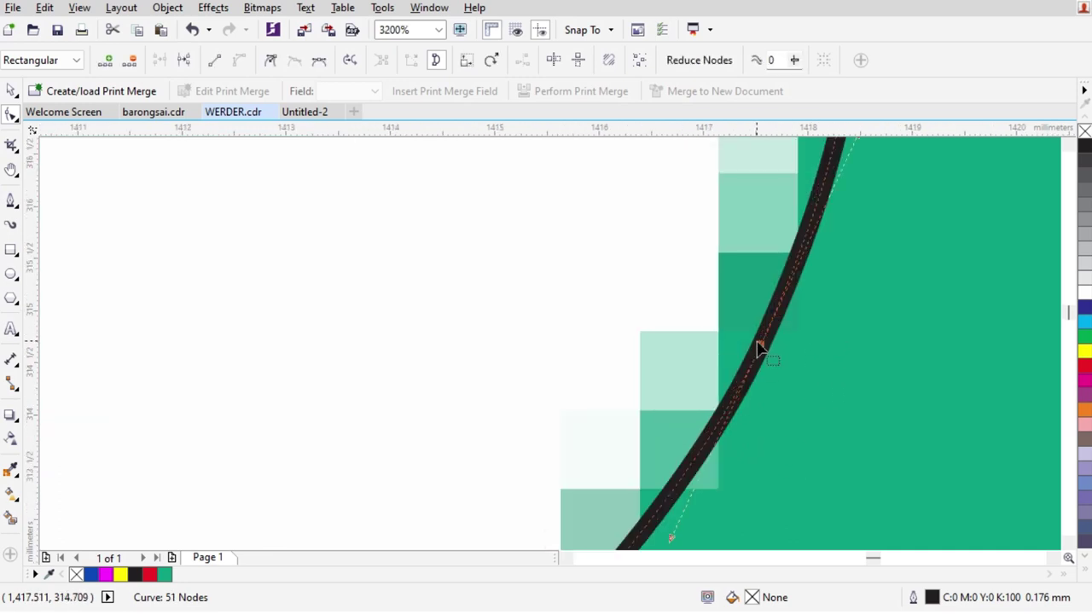
{"action": "left_click_drag", "start_coordinate": [751, 344], "coordinate": [749, 343]}
{"action": "scroll", "coordinate": [749, 343], "scroll_direction": "down", "scroll_amount": 3}
{"action": "scroll", "coordinate": [603, 303], "scroll_direction": "up", "scroll_amount": 1}
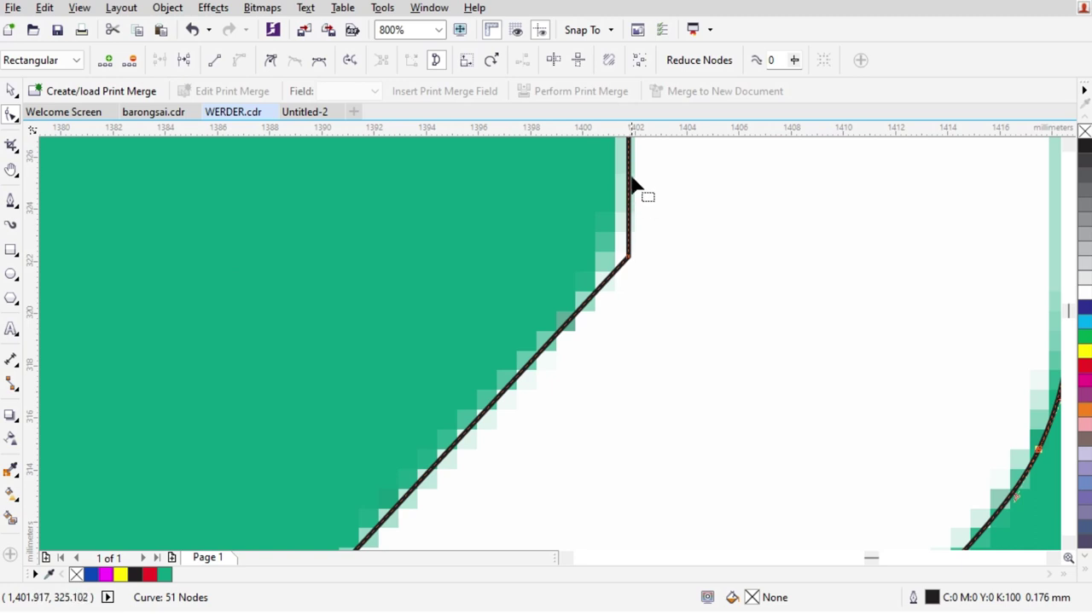
{"action": "left_click", "coordinate": [631, 178]}
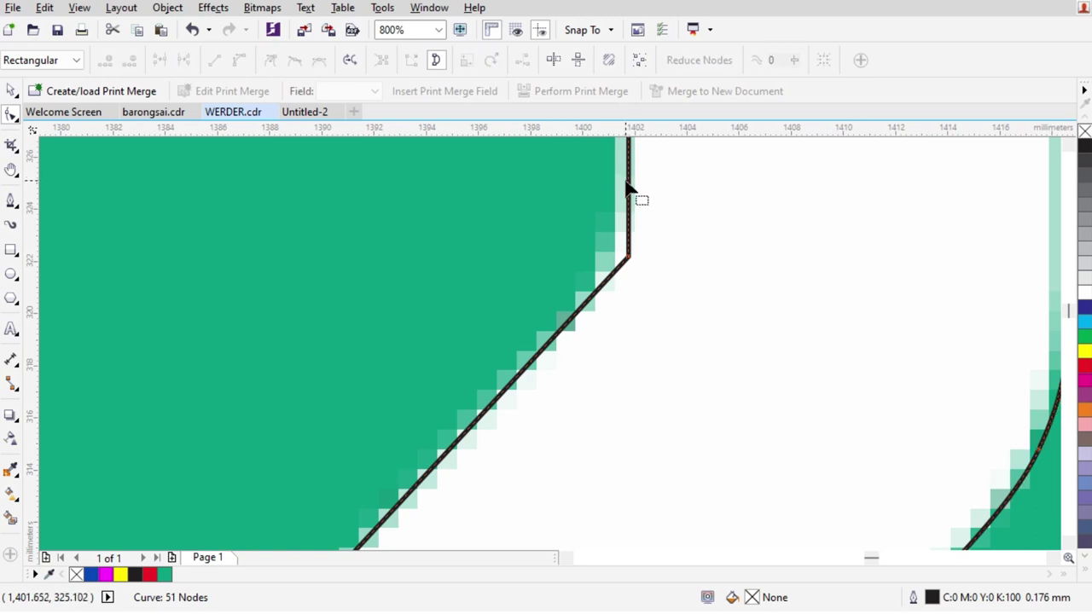
Round the diagonal's upper-left corner so the upper bend follows the bitmap
{"action": "double_click", "coordinate": [630, 186]}
{"action": "left_click_drag", "start_coordinate": [592, 256], "coordinate": [731, 334]}
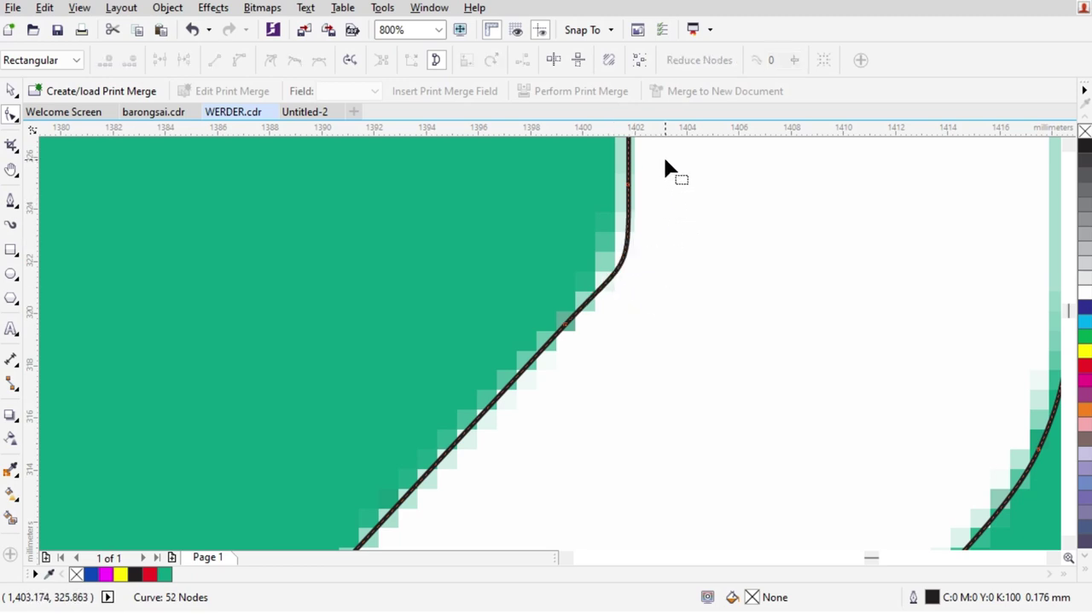
{"action": "scroll", "coordinate": [640, 162], "scroll_direction": "up", "scroll_amount": 2}
{"action": "left_click_drag", "start_coordinate": [614, 393], "coordinate": [620, 324]}
{"action": "scroll", "coordinate": [632, 305], "scroll_direction": "down", "scroll_amount": 4}
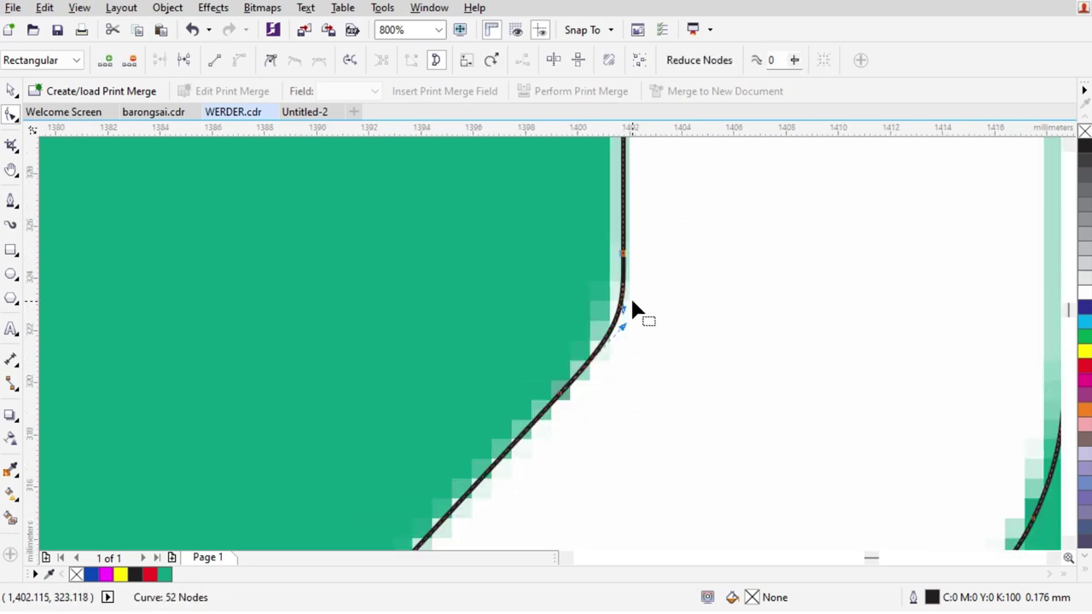
{"action": "scroll", "coordinate": [583, 322], "scroll_direction": "up", "scroll_amount": 2}
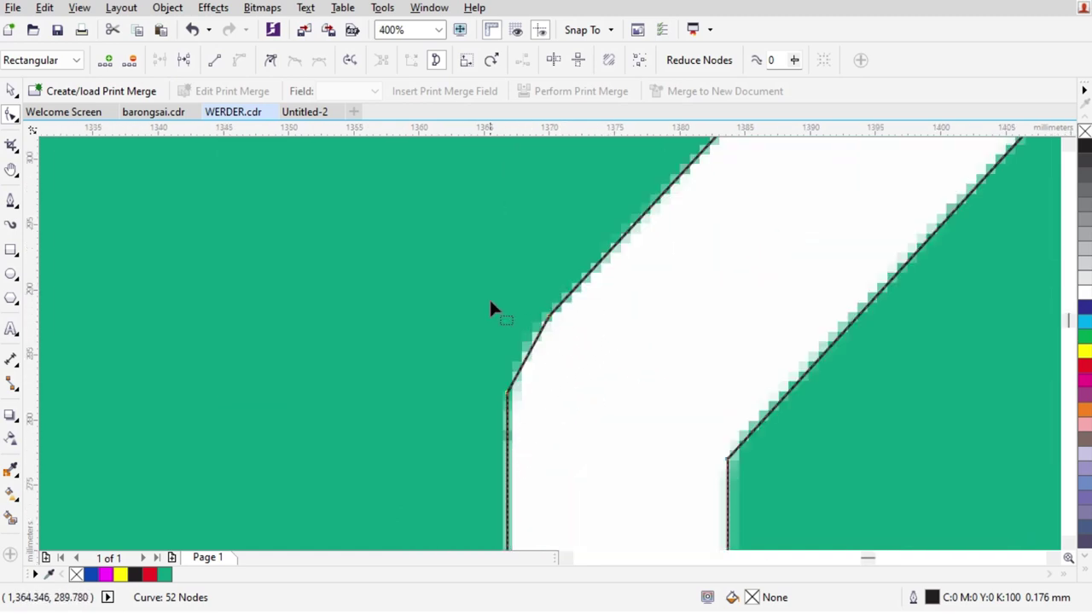
Smooth the angular lower bend into an arc and remove its surplus nodes
{"action": "double_click", "coordinate": [592, 277]}
{"action": "left_click_drag", "start_coordinate": [577, 280], "coordinate": [521, 368]}
{"action": "scroll", "coordinate": [551, 324], "scroll_direction": "up", "scroll_amount": 2}
{"action": "scroll", "coordinate": [470, 532], "scroll_direction": "down", "scroll_amount": 1}
{"action": "scroll", "coordinate": [512, 487], "scroll_direction": "down", "scroll_amount": 1}
{"action": "scroll", "coordinate": [508, 463], "scroll_direction": "up", "scroll_amount": 1}
{"action": "double_click", "coordinate": [506, 461]}
{"action": "double_click", "coordinate": [534, 348]}
{"action": "double_click", "coordinate": [589, 246]}
{"action": "scroll", "coordinate": [645, 307], "scroll_direction": "down", "scroll_amount": 2}
{"action": "scroll", "coordinate": [695, 430], "scroll_direction": "up", "scroll_amount": 1}
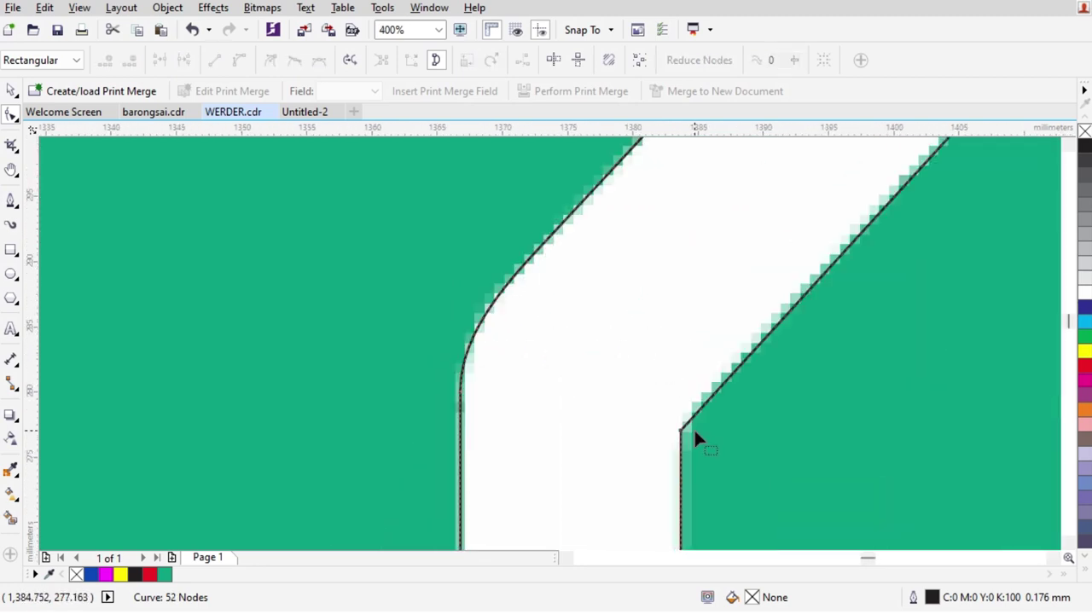
{"action": "scroll", "coordinate": [679, 466], "scroll_direction": "up", "scroll_amount": 1}
Delete the remaining sharp corner node to round the bend, then fill the 2 red
{"action": "double_click", "coordinate": [719, 383]}
{"action": "left_click_drag", "start_coordinate": [612, 420], "coordinate": [666, 478]}
{"action": "key", "text": "Delete"}
{"action": "scroll", "coordinate": [699, 370], "scroll_direction": "down", "scroll_amount": 2}
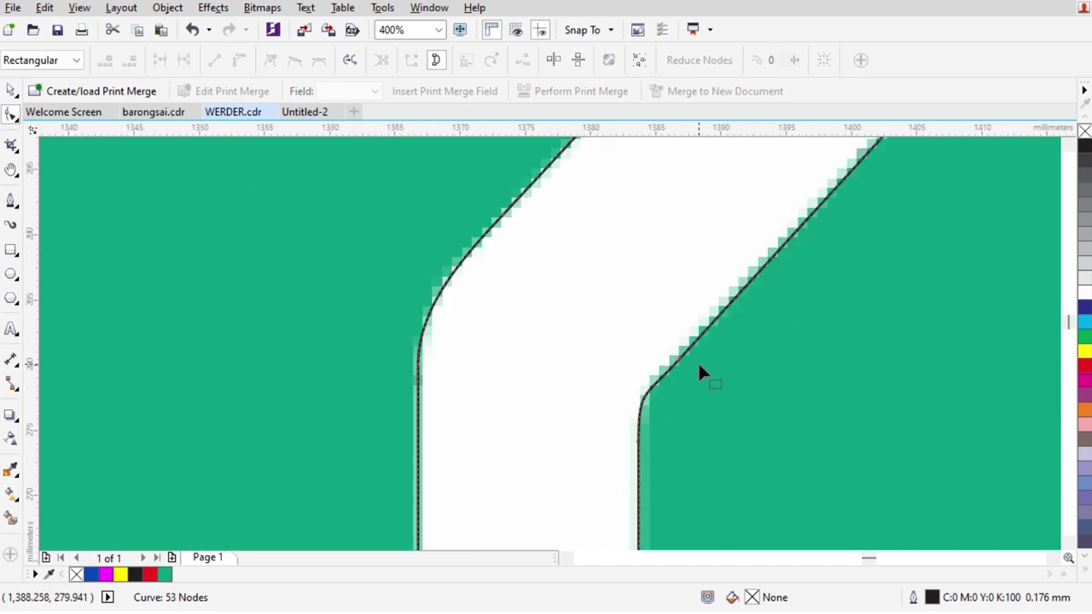
{"action": "key", "text": "space"}
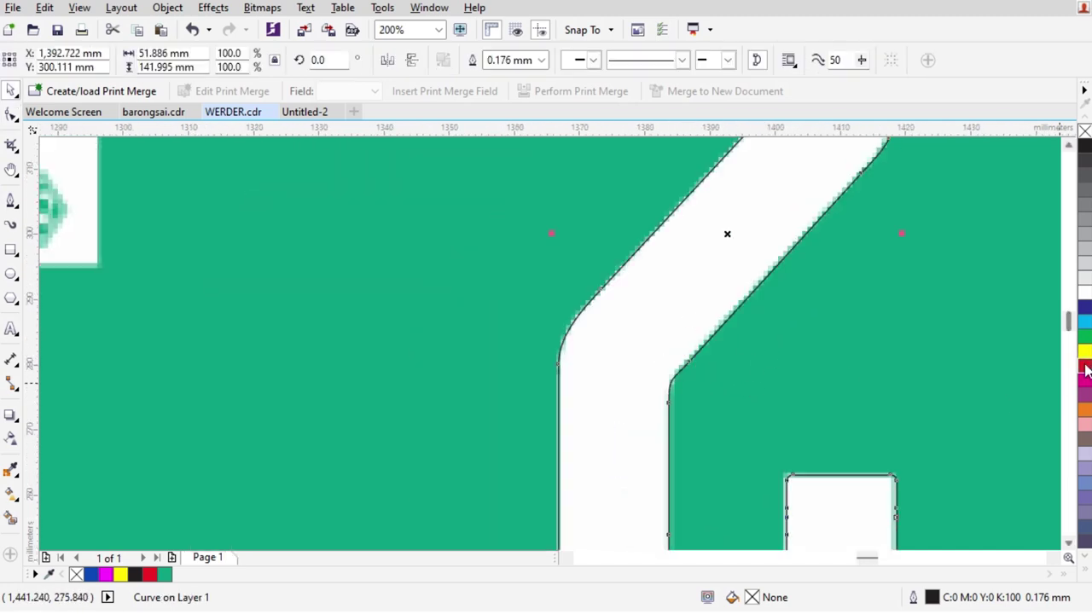
{"action": "left_click", "coordinate": [1084, 366]}
Deselect the red 2 and clear the selection
{"action": "scroll", "coordinate": [589, 367], "scroll_direction": "down", "scroll_amount": 1}
{"action": "left_click", "coordinate": [834, 389]}
{"action": "scroll", "coordinate": [629, 342], "scroll_direction": "down", "scroll_amount": 1}
{"action": "scroll", "coordinate": [640, 328], "scroll_direction": "up", "scroll_amount": 2}
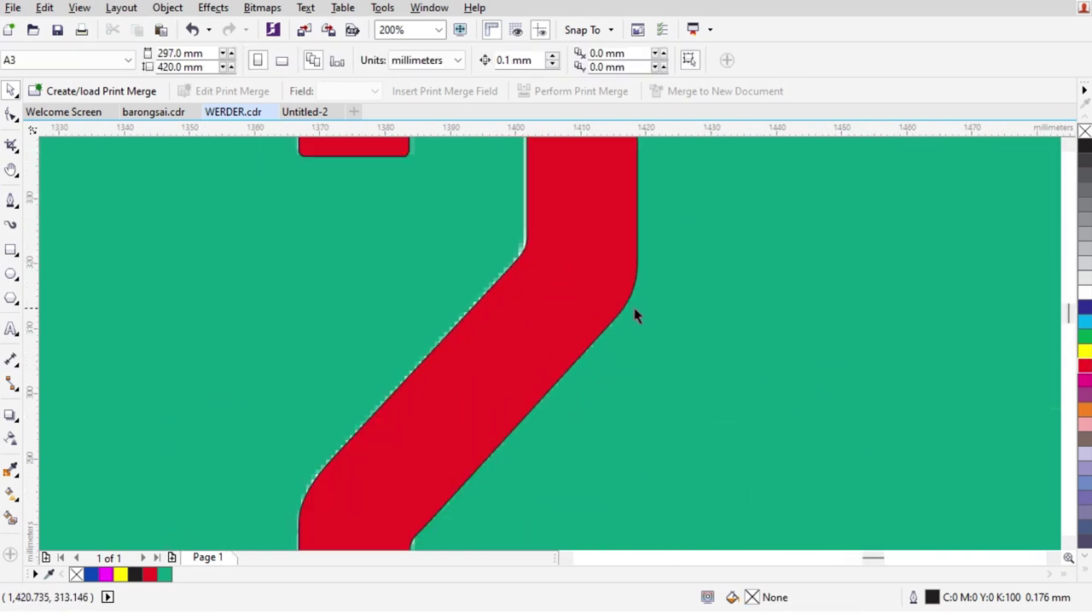
{"action": "left_click", "coordinate": [626, 319]}
{"action": "scroll", "coordinate": [640, 324], "scroll_direction": "down", "scroll_amount": 2}
{"action": "left_click", "coordinate": [487, 312]}
{"action": "scroll", "coordinate": [482, 312], "scroll_direction": "down", "scroll_amount": 1}
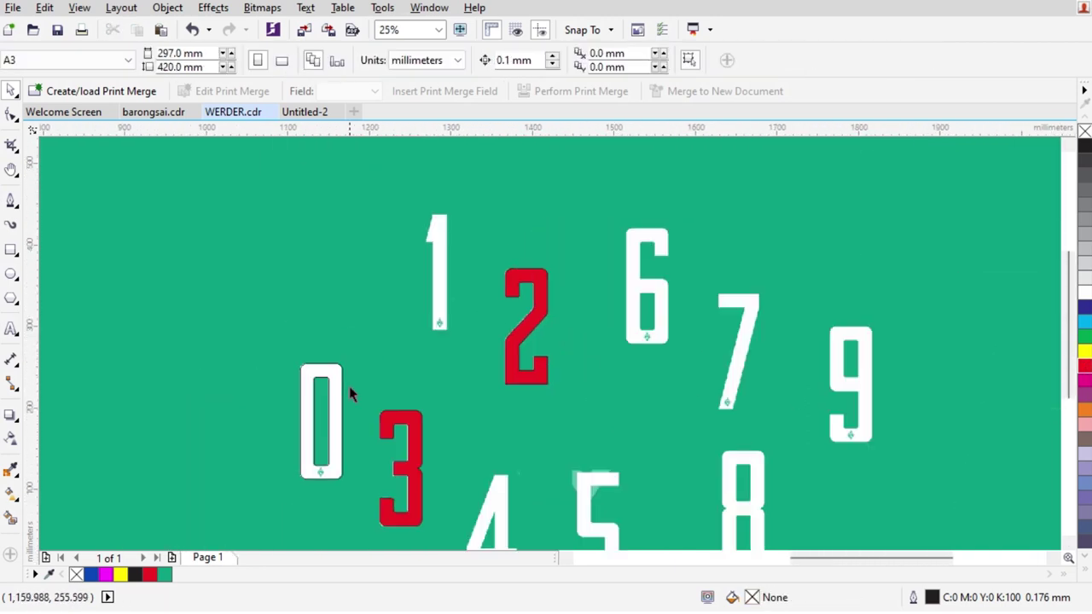
Move the traced outline left and align it over the bitmap 6
{"action": "left_click", "coordinate": [677, 281]}
{"action": "scroll", "coordinate": [707, 313], "scroll_direction": "up", "scroll_amount": 2}
{"action": "left_click_drag", "start_coordinate": [707, 312], "coordinate": [641, 300]}
{"action": "scroll", "coordinate": [578, 176], "scroll_direction": "up", "scroll_amount": 2}
{"action": "left_click_drag", "start_coordinate": [690, 366], "coordinate": [585, 271]}
{"action": "scroll", "coordinate": [574, 234], "scroll_direction": "down", "scroll_amount": 2}
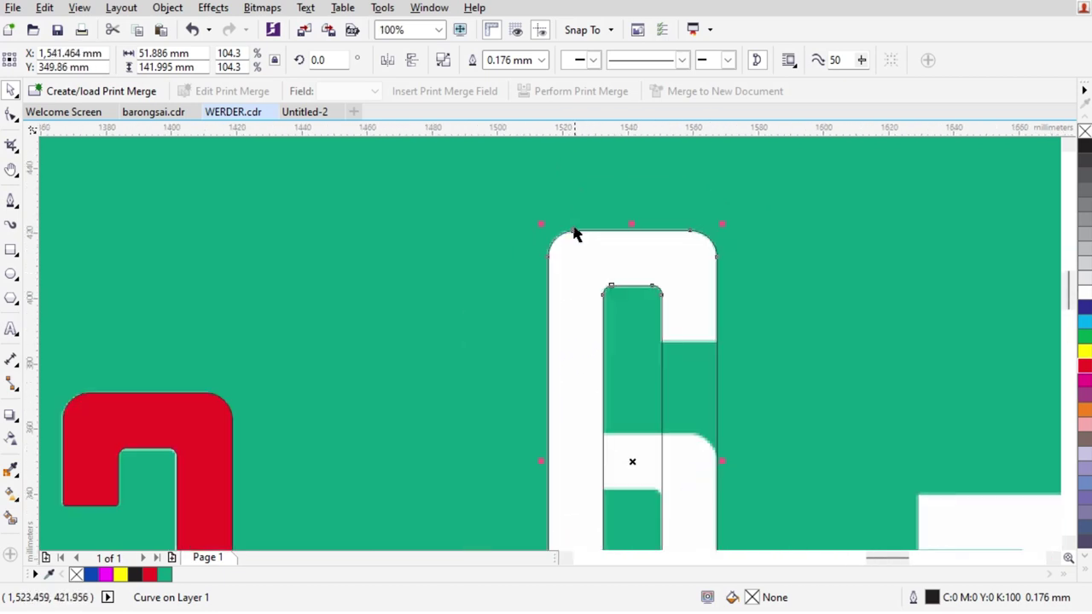
{"action": "scroll", "coordinate": [580, 234], "scroll_direction": "down", "scroll_amount": 1}
{"action": "scroll", "coordinate": [629, 370], "scroll_direction": "up", "scroll_amount": 1}
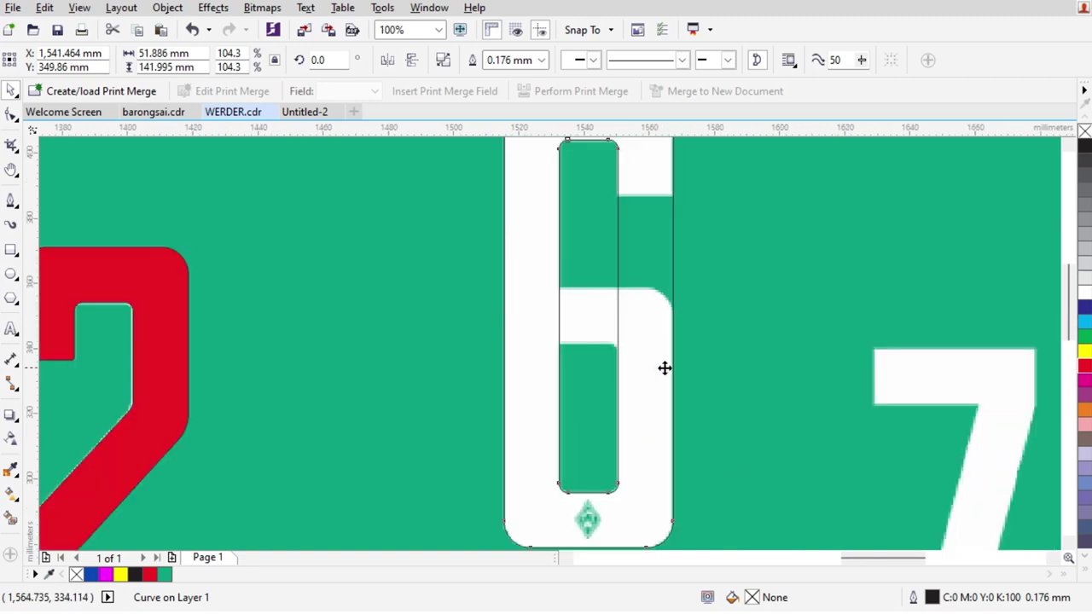
{"action": "scroll", "coordinate": [664, 367], "scroll_direction": "down", "scroll_amount": 1}
{"action": "scroll", "coordinate": [646, 297], "scroll_direction": "up", "scroll_amount": 1}
Draw a rectangle across the 6's upper right and Intersect it with the outline
{"action": "key", "text": "F10"}
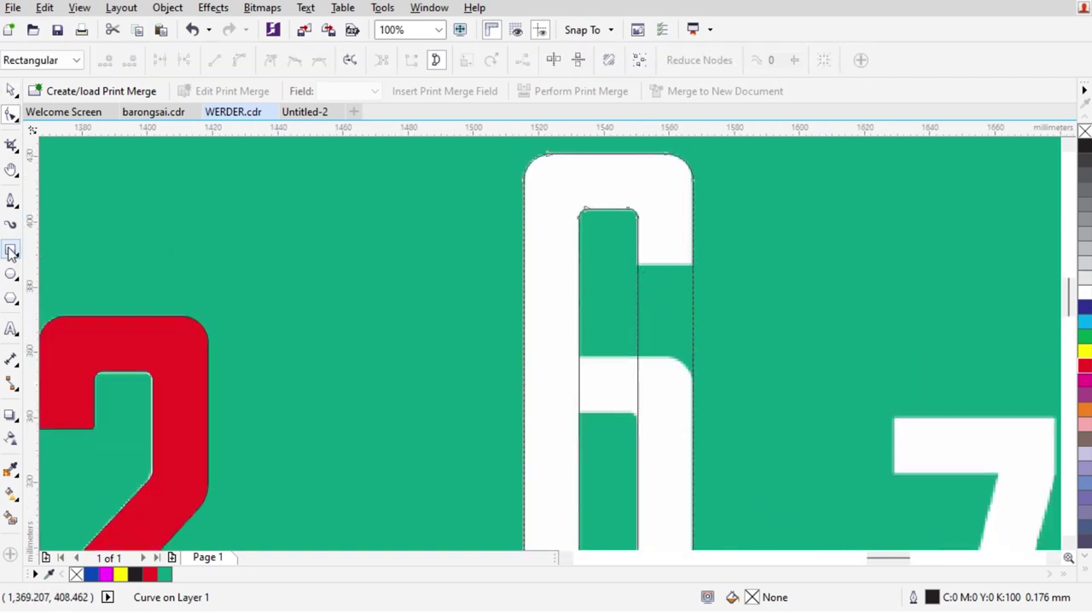
{"action": "left_click", "coordinate": [11, 249]}
{"action": "mouse_move", "coordinate": [608, 251]}
{"action": "left_mouse_down"}
{"action": "mouse_move", "coordinate": [724, 447]}
{"action": "mouse_move", "coordinate": [729, 435]}
{"action": "left_mouse_up"}
{"action": "left_click", "coordinate": [515, 65]}
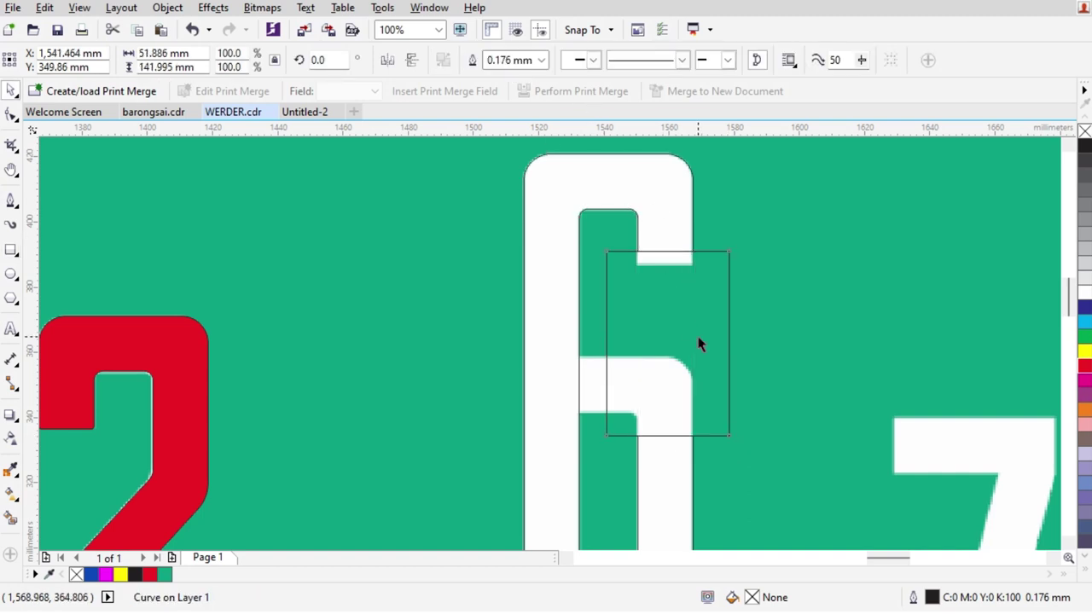
{"action": "key", "text": "Escape"}
{"action": "scroll", "coordinate": [683, 325], "scroll_direction": "down", "scroll_amount": 1}
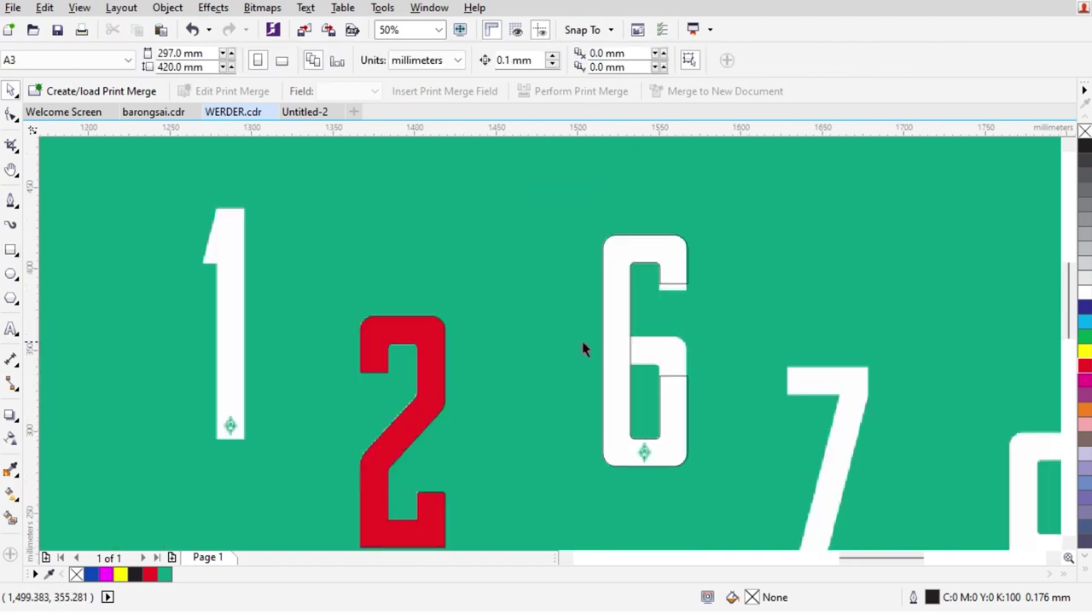
Move the intersected cut piece down over the 6
{"action": "left_click_drag", "start_coordinate": [675, 286], "coordinate": [590, 450]}
{"action": "scroll", "coordinate": [680, 343], "scroll_direction": "up", "scroll_amount": 2}
{"action": "scroll", "coordinate": [652, 375], "scroll_direction": "down", "scroll_amount": 2}
{"action": "scroll", "coordinate": [590, 450], "scroll_direction": "up", "scroll_amount": 1}
{"action": "scroll", "coordinate": [580, 490], "scroll_direction": "up", "scroll_amount": 2}
{"action": "scroll", "coordinate": [475, 341], "scroll_direction": "down", "scroll_amount": 2}
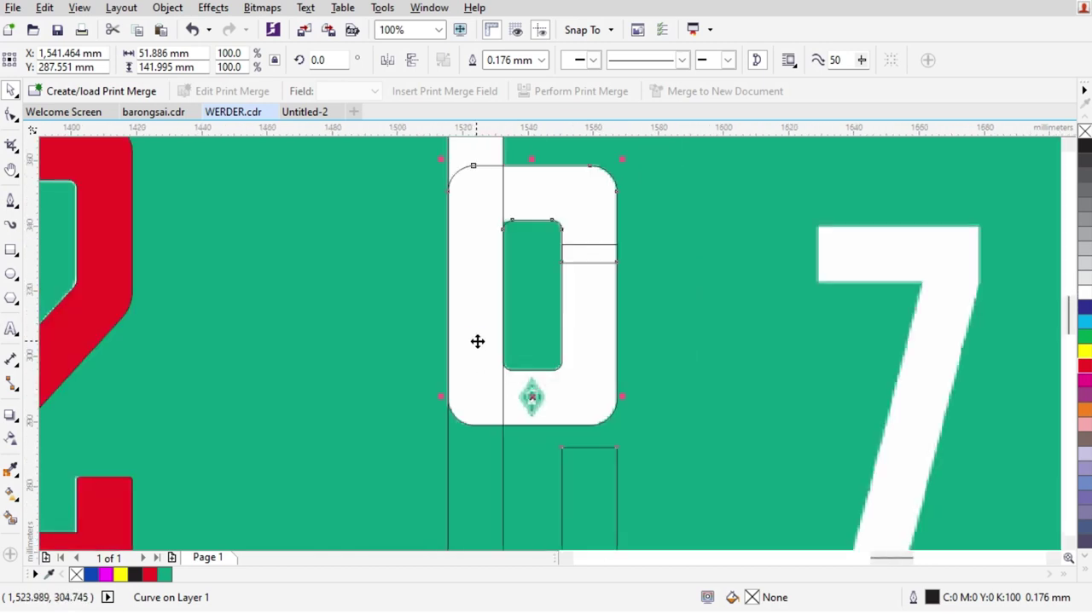
{"action": "scroll", "coordinate": [500, 234], "scroll_direction": "up", "scroll_amount": 1}
{"action": "scroll", "coordinate": [500, 234], "scroll_direction": "down", "scroll_amount": 1}
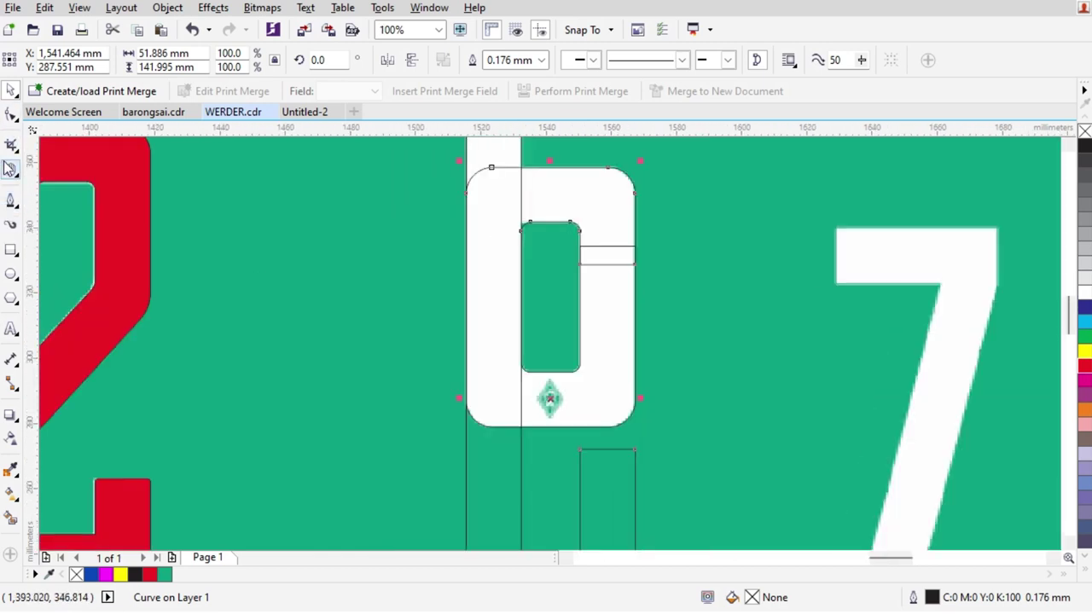
Trim the 6 with a rectangle drawn over its lower part
{"action": "left_click", "coordinate": [11, 250]}
{"action": "scroll", "coordinate": [465, 309], "scroll_direction": "down", "scroll_amount": 1}
{"action": "left_click_drag", "start_coordinate": [437, 312], "coordinate": [589, 495]}
{"action": "key", "text": "space"}
{"action": "scroll", "coordinate": [527, 246], "scroll_direction": "up", "scroll_amount": 1}
{"action": "left_click", "coordinate": [530, 247], "text": "shift"}
{"action": "left_click", "coordinate": [499, 61]}
{"action": "key", "text": "Escape"}
{"action": "scroll", "coordinate": [476, 306], "scroll_direction": "up", "scroll_amount": 1}
Trim the 6 with a rectangle drawn inside its green counter
{"action": "key", "text": "F6"}
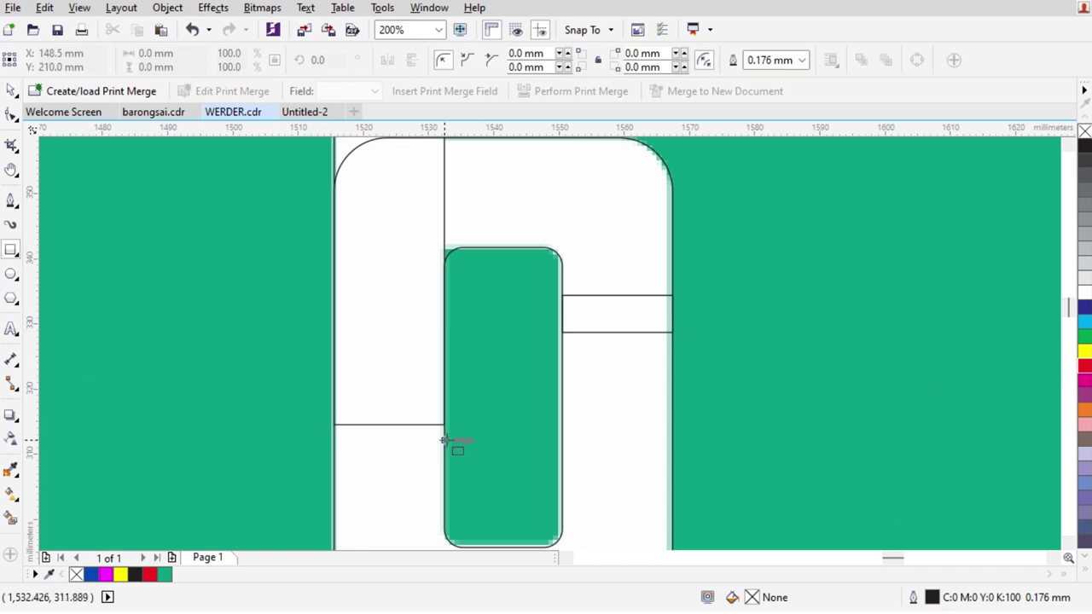
{"action": "left_click_drag", "start_coordinate": [444, 440], "coordinate": [523, 248]}
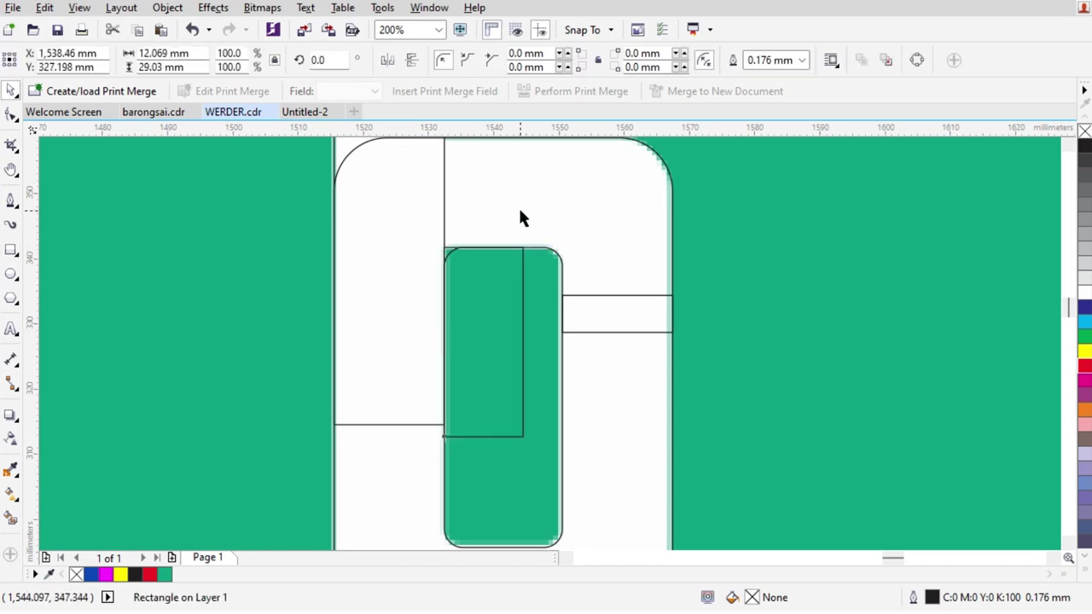
{"action": "left_click", "coordinate": [523, 218], "text": "shift"}
{"action": "left_click", "coordinate": [502, 61]}
{"action": "key", "text": "Escape"}
{"action": "scroll", "coordinate": [512, 332], "scroll_direction": "down", "scroll_amount": 2}
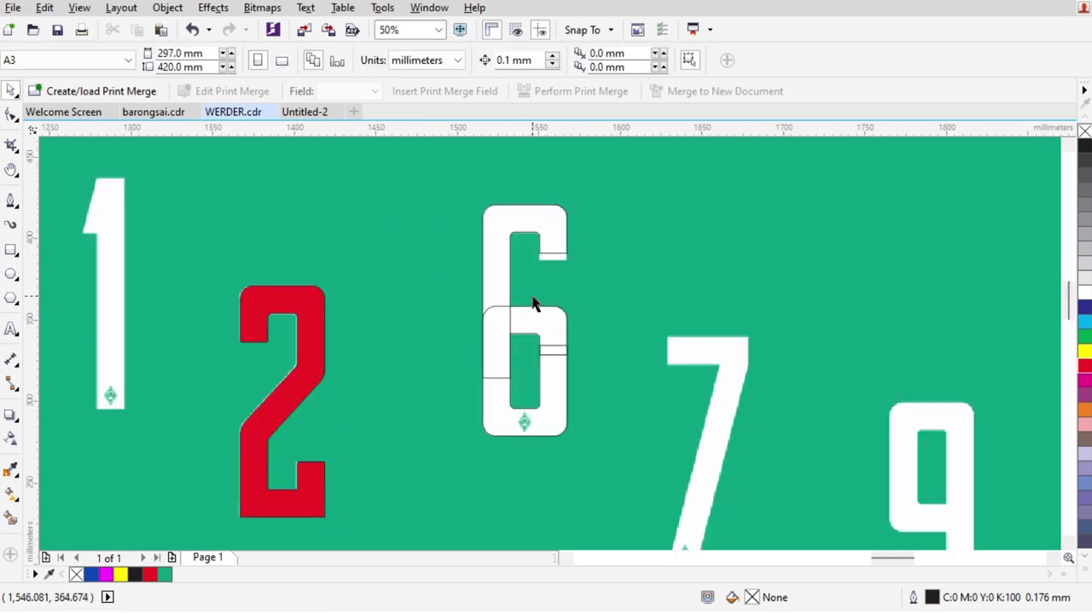
{"action": "scroll", "coordinate": [530, 304], "scroll_direction": "up", "scroll_amount": 1}
Weld the new arc curve to the 6
{"action": "left_click", "coordinate": [585, 467]}
{"action": "left_click", "coordinate": [461, 256], "text": "shift"}
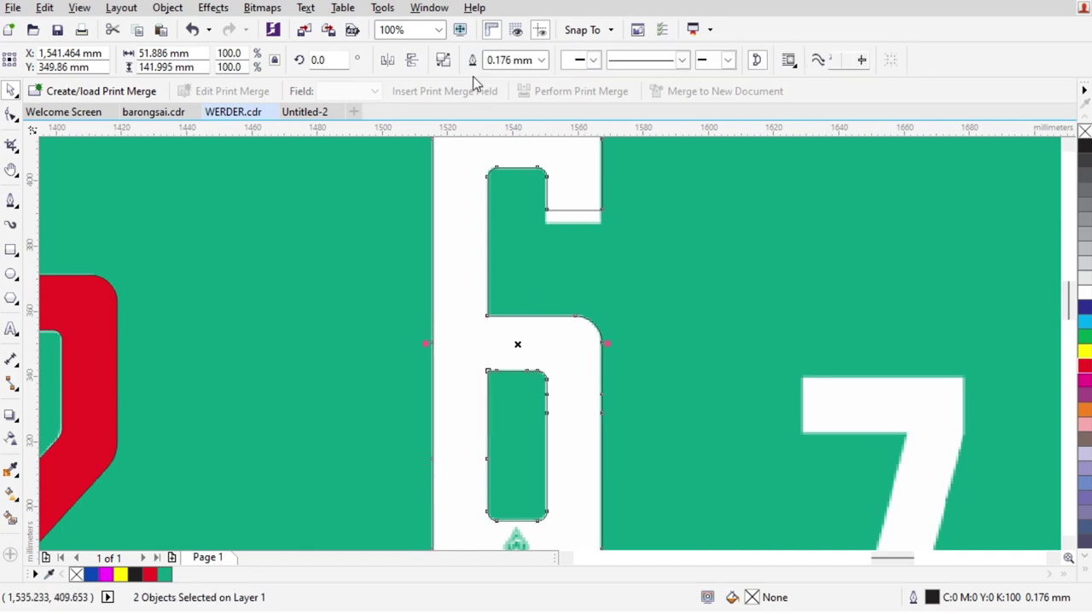
{"action": "left_click", "coordinate": [472, 64]}
{"action": "scroll", "coordinate": [575, 281], "scroll_direction": "down", "scroll_amount": 1}
{"action": "scroll", "coordinate": [273, 320], "scroll_direction": "up", "scroll_amount": 1}
Trim a rectangle from the 2's top-left corner, then undo the trim
{"action": "key", "text": "F6"}
{"action": "left_click_drag", "start_coordinate": [324, 316], "coordinate": [203, 388]}
{"action": "key", "text": "space"}
{"action": "left_click", "coordinate": [275, 285], "text": "shift"}
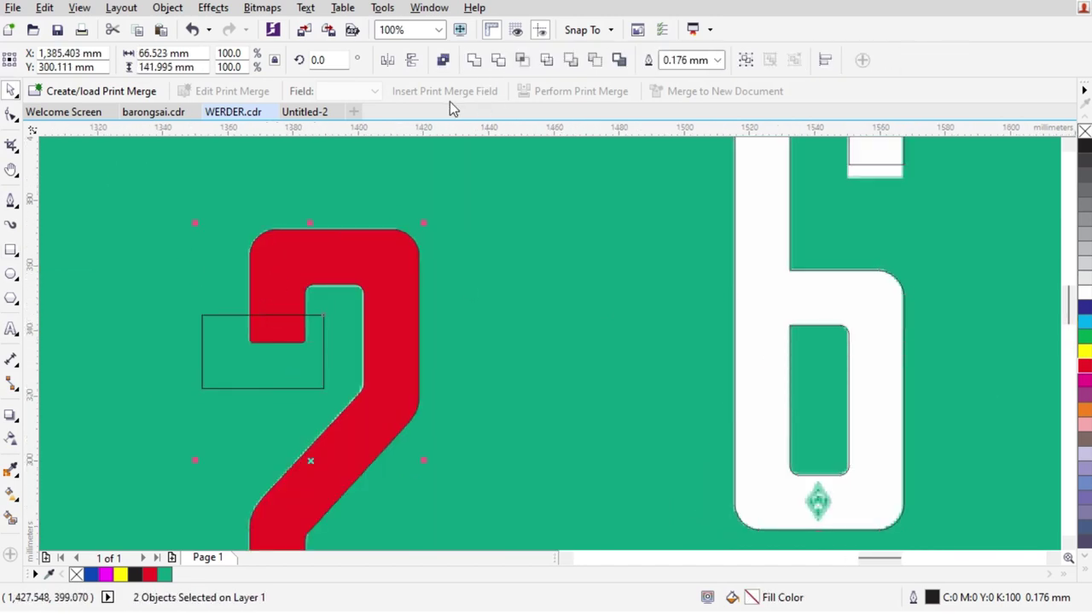
{"action": "left_click", "coordinate": [497, 60]}
{"action": "key", "text": "ctrl+z"}
{"action": "key", "text": "ctrl+z"}
{"action": "key", "text": "ctrl+z"}
{"action": "key", "text": "ctrl+z"}
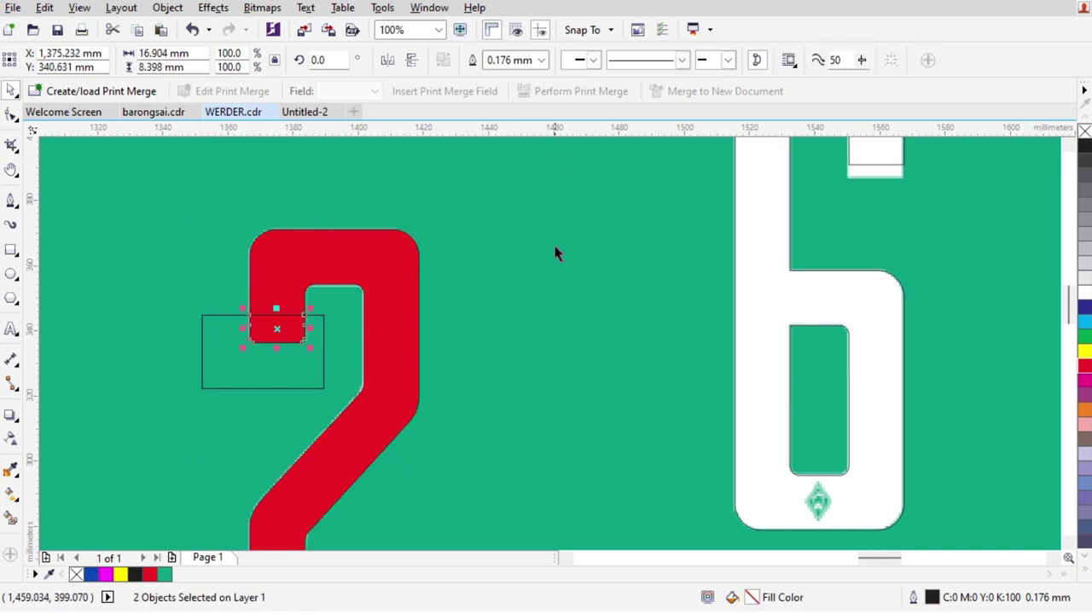
Move the red rectangle onto the 6's top arm and centre it under the white box
{"action": "left_click_drag", "start_coordinate": [284, 340], "coordinate": [882, 228]}
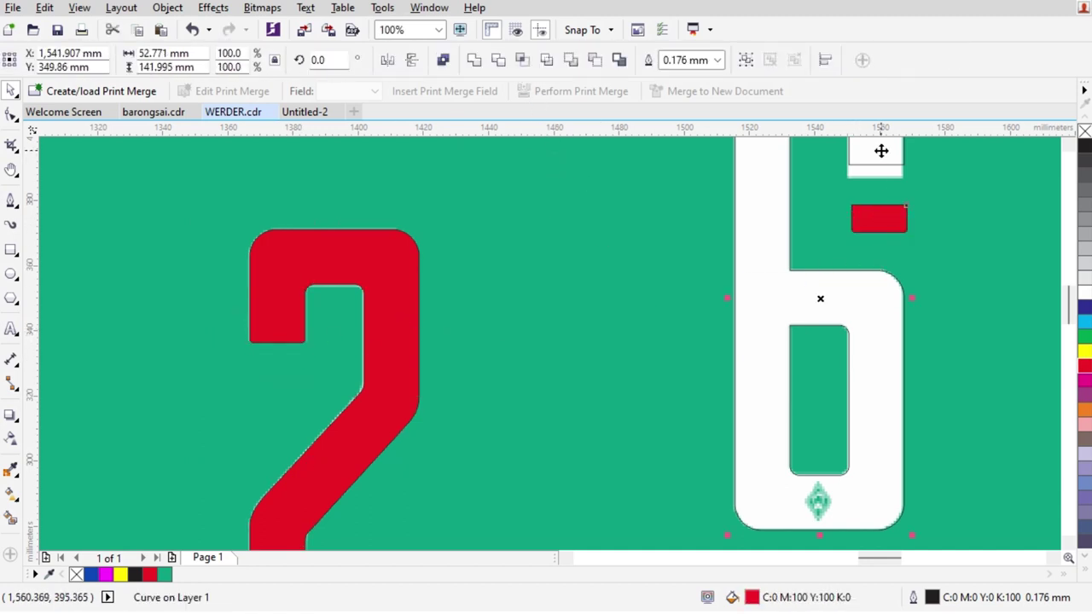
{"action": "left_click", "coordinate": [879, 156], "text": "shift"}
{"action": "scroll", "coordinate": [985, 185], "scroll_direction": "up", "scroll_amount": 1}
{"action": "key", "text": "c"}
{"action": "key", "text": "Escape"}
{"action": "scroll", "coordinate": [958, 224], "scroll_direction": "down", "scroll_amount": 1}
{"action": "scroll", "coordinate": [828, 293], "scroll_direction": "up", "scroll_amount": 2}
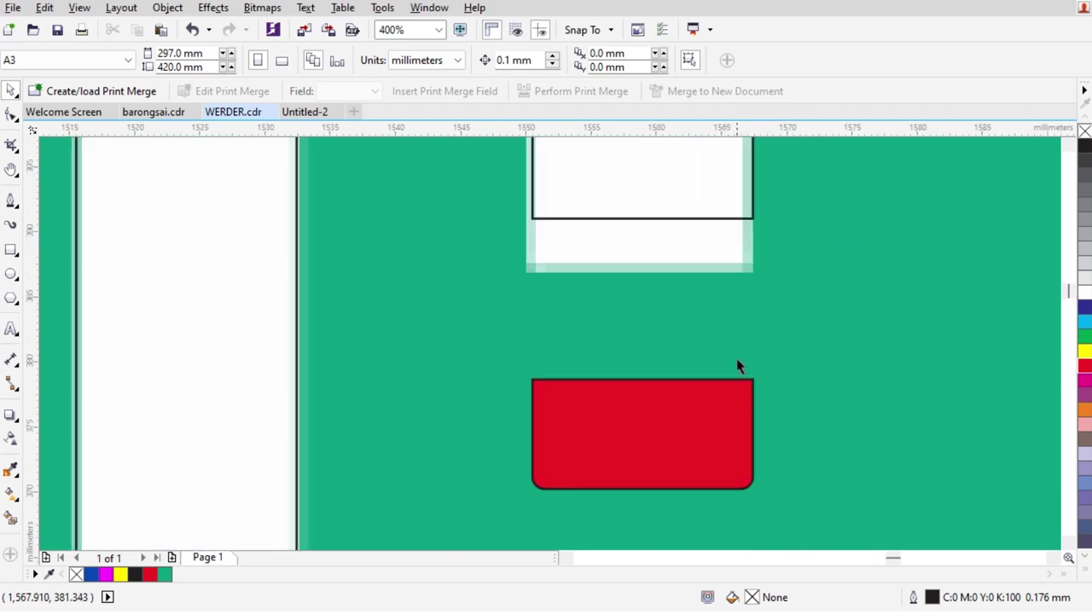
Trim the red rectangle's area out of the 6 to cut the notch
{"action": "key", "text": "Tab"}
{"action": "scroll", "coordinate": [674, 199], "scroll_direction": "down", "scroll_amount": 2}
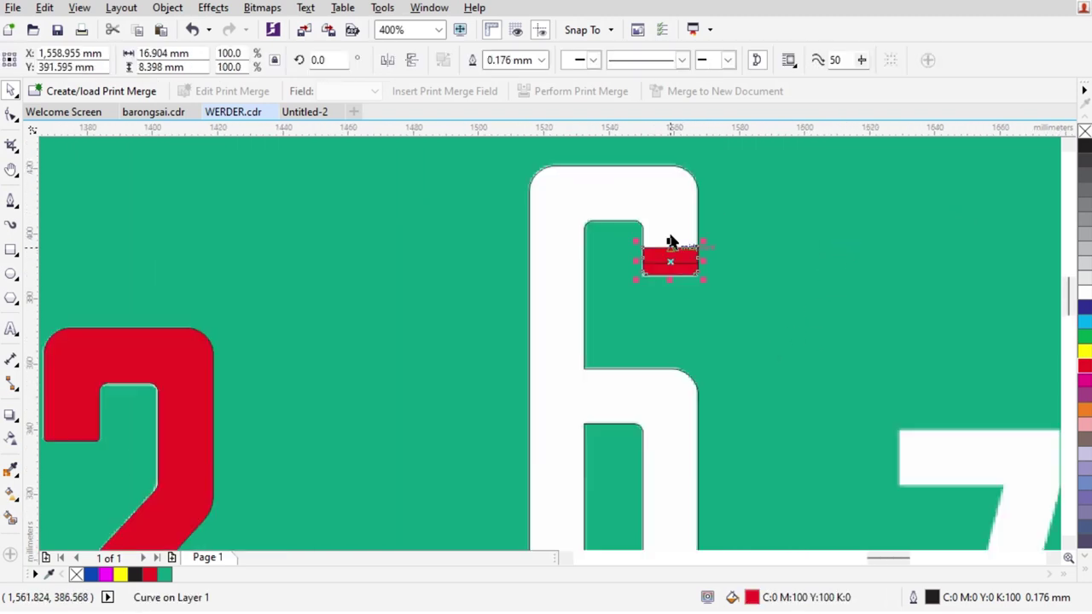
{"action": "left_click", "coordinate": [652, 188], "text": "shift"}
{"action": "left_click", "coordinate": [477, 61]}
{"action": "key", "text": "Escape"}
{"action": "scroll", "coordinate": [634, 310], "scroll_direction": "down", "scroll_amount": 1}
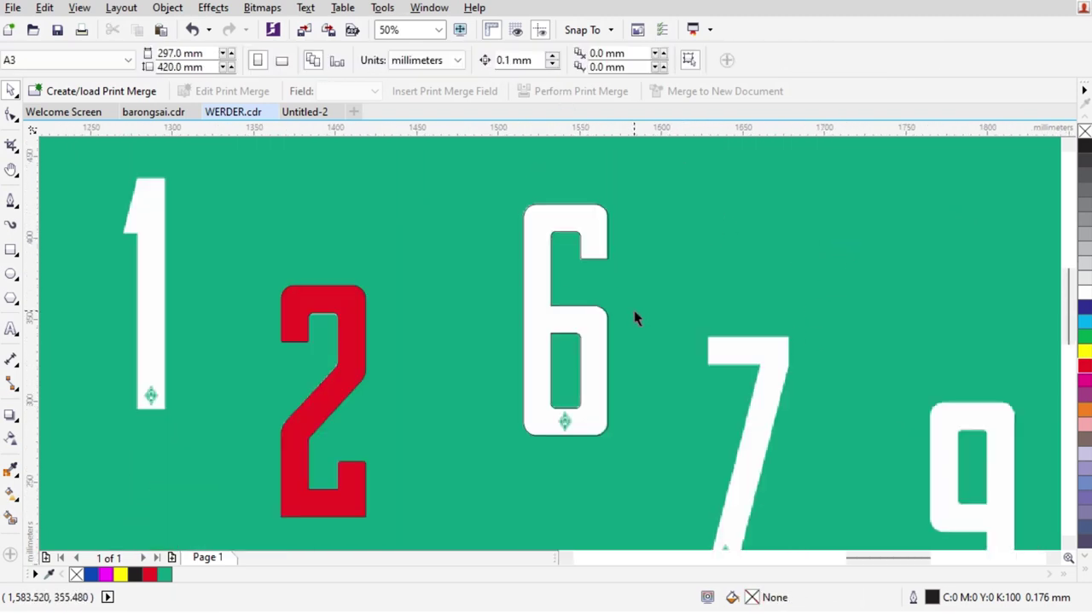
{"action": "scroll", "coordinate": [634, 310], "scroll_direction": "down", "scroll_amount": 1}
{"action": "scroll", "coordinate": [721, 330], "scroll_direction": "up", "scroll_amount": 3}
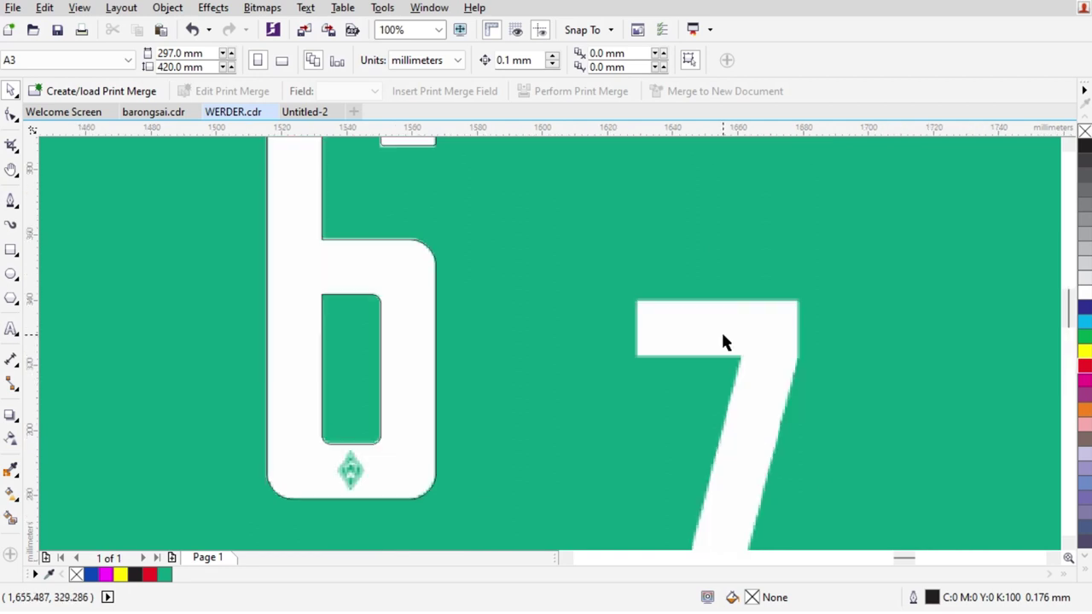
{"action": "scroll", "coordinate": [720, 330], "scroll_direction": "down", "scroll_amount": 3}
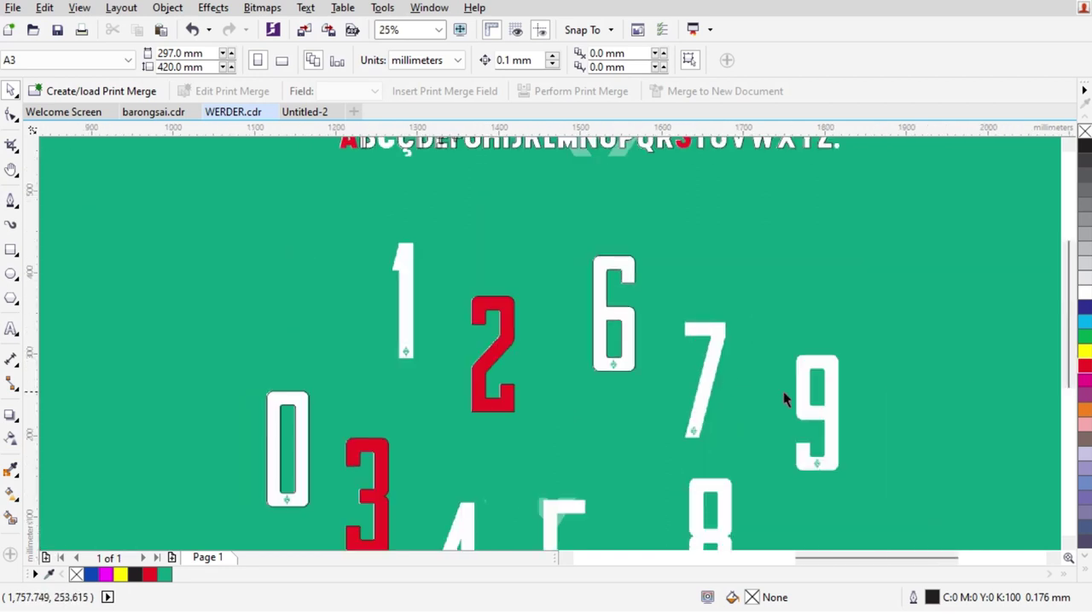
Mirror the 6 copy over the 9 vertically to 180°, then select the 8 outline
{"action": "left_click", "coordinate": [824, 418]}
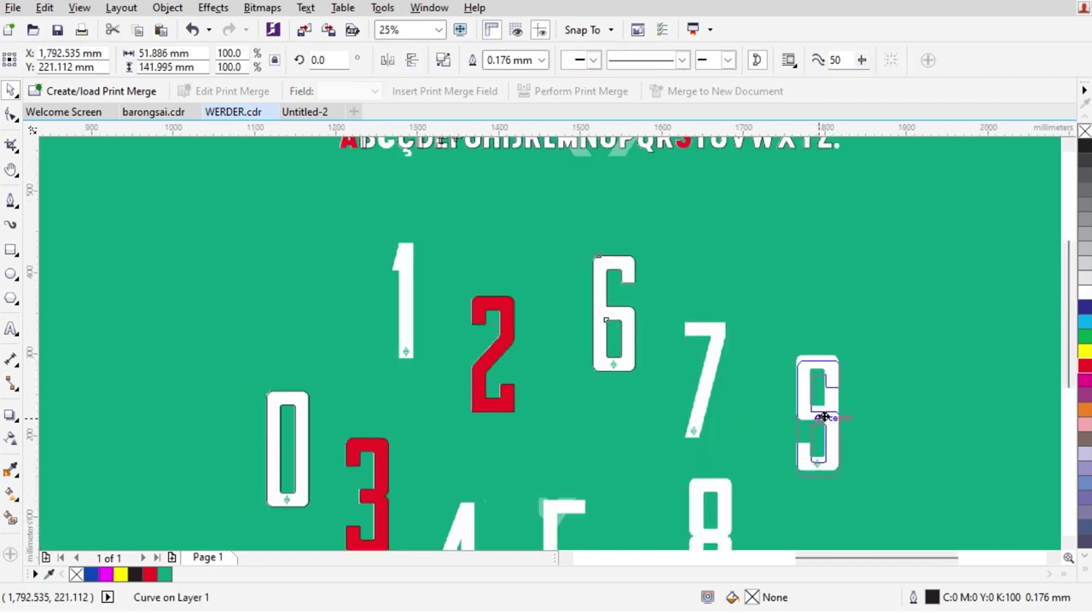
{"action": "left_click", "coordinate": [408, 63]}
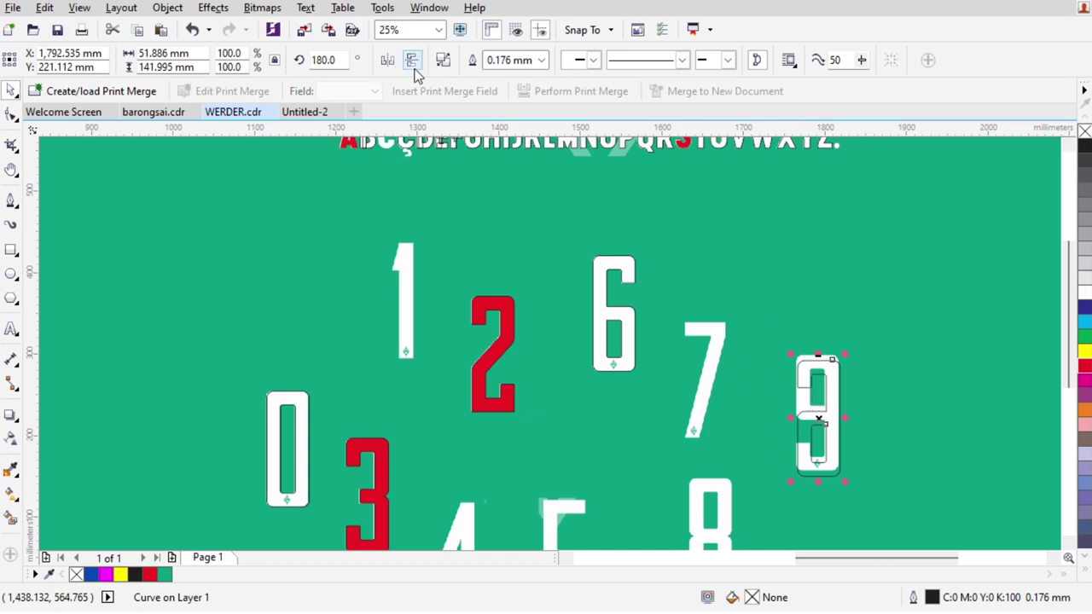
{"action": "scroll", "coordinate": [819, 379], "scroll_direction": "up", "scroll_amount": 4}
{"action": "scroll", "coordinate": [747, 371], "scroll_direction": "down", "scroll_amount": 3}
{"action": "scroll", "coordinate": [742, 407], "scroll_direction": "up", "scroll_amount": 2}
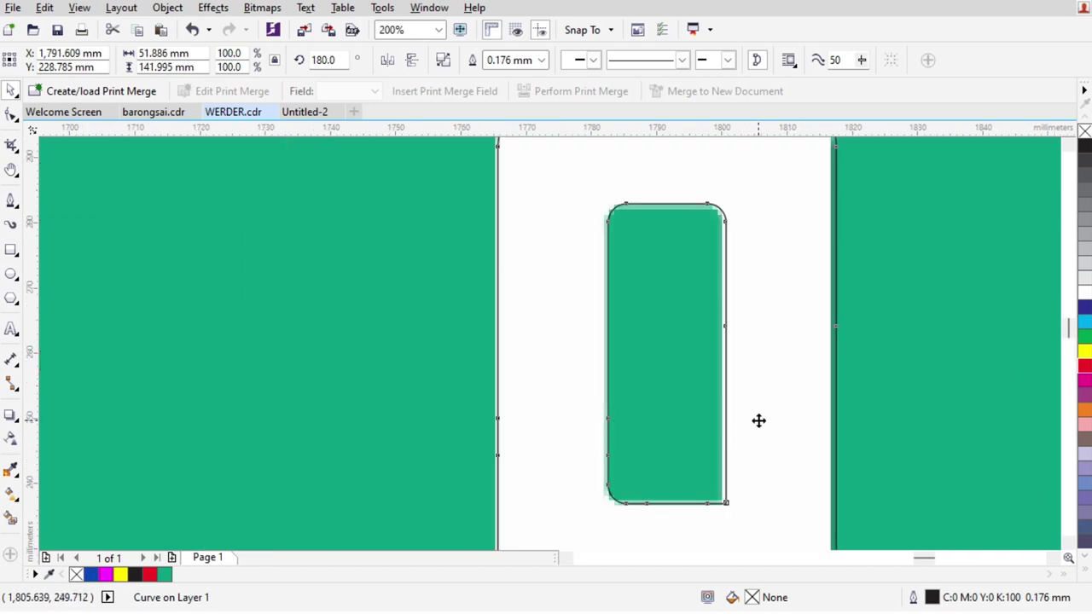
{"action": "scroll", "coordinate": [731, 304], "scroll_direction": "down", "scroll_amount": 2}
{"action": "scroll", "coordinate": [714, 422], "scroll_direction": "up", "scroll_amount": 2}
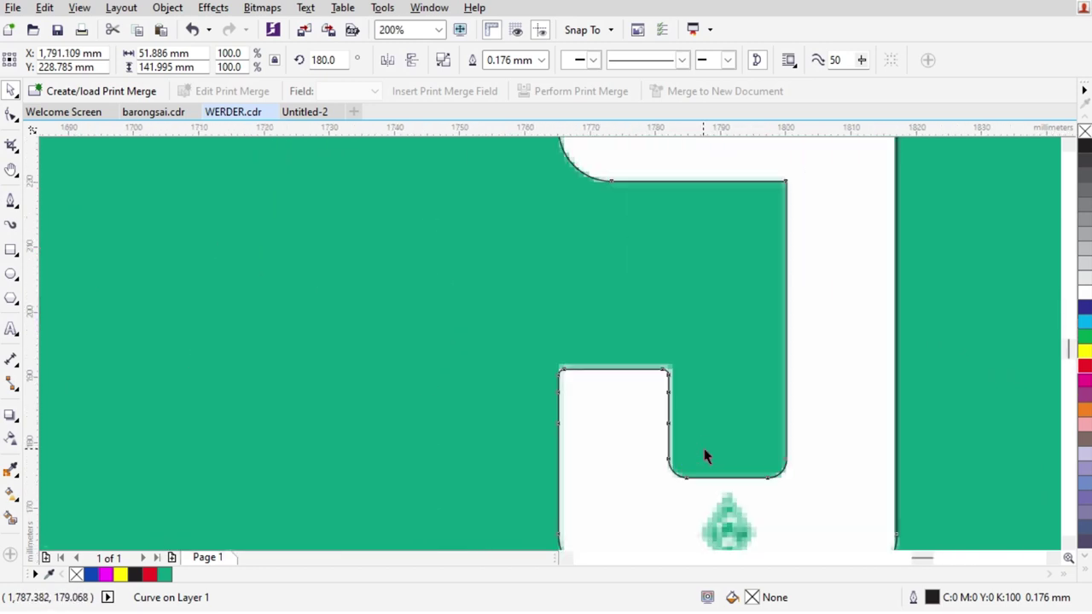
{"action": "scroll", "coordinate": [707, 456], "scroll_direction": "down", "scroll_amount": 3}
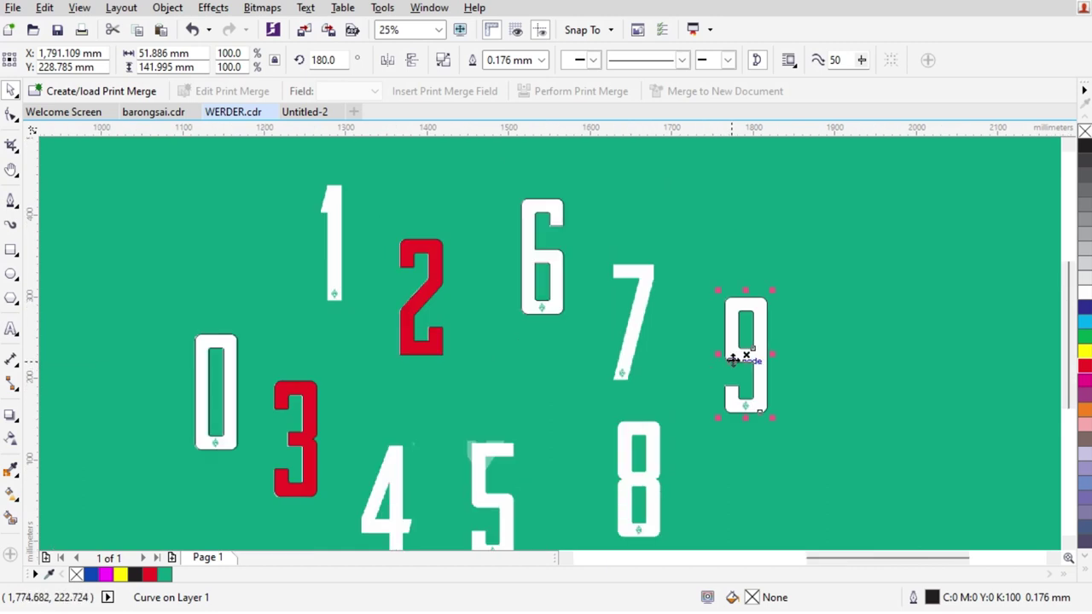
{"action": "left_click", "coordinate": [653, 500]}
{"action": "scroll", "coordinate": [641, 441], "scroll_direction": "up", "scroll_amount": 3}
Trim the 8's outline with a rectangle across its middle, then delete the rectangle
{"action": "left_click_drag", "start_coordinate": [593, 345], "coordinate": [591, 338]}
{"action": "scroll", "coordinate": [591, 337], "scroll_direction": "down", "scroll_amount": 3}
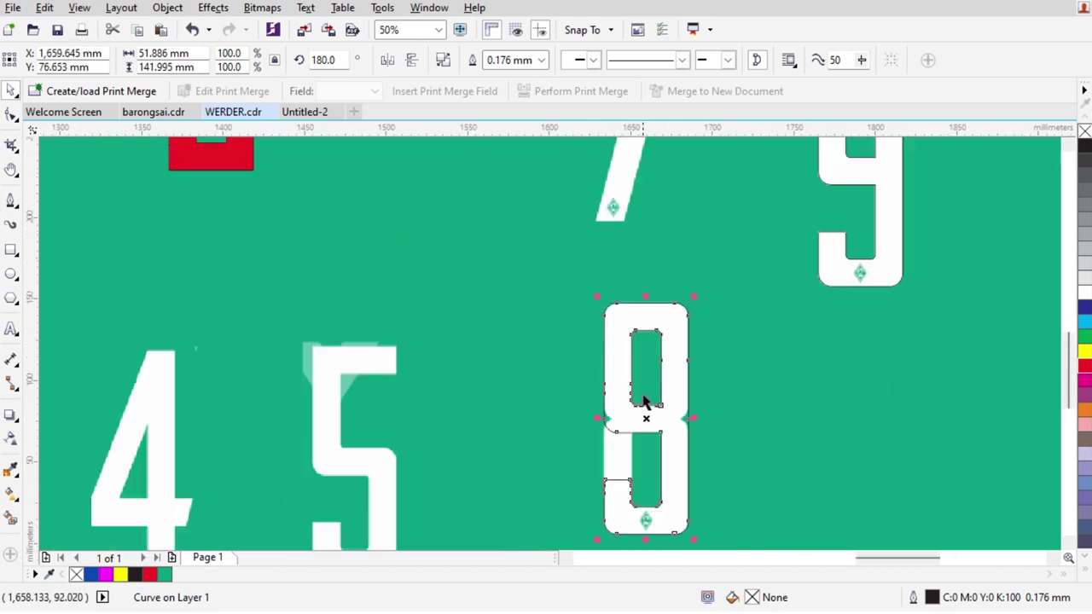
{"action": "scroll", "coordinate": [646, 402], "scroll_direction": "up", "scroll_amount": 3}
{"action": "scroll", "coordinate": [706, 455], "scroll_direction": "down", "scroll_amount": 2}
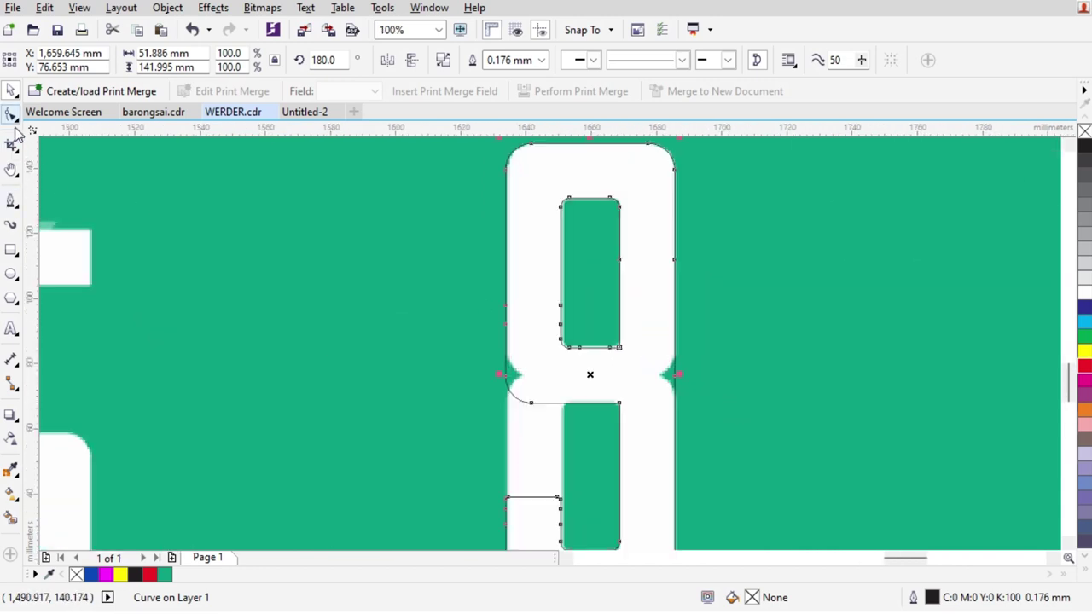
{"action": "left_click", "coordinate": [11, 249]}
{"action": "scroll", "coordinate": [354, 231], "scroll_direction": "down", "scroll_amount": 1}
{"action": "left_click_drag", "start_coordinate": [383, 273], "coordinate": [578, 470]}
{"action": "scroll", "coordinate": [524, 349], "scroll_direction": "up", "scroll_amount": 1}
{"action": "left_click_drag", "start_coordinate": [585, 307], "coordinate": [596, 290]}
{"action": "left_click", "coordinate": [517, 196], "text": "shift"}
{"action": "left_click", "coordinate": [498, 60]}
{"action": "key", "text": "Delete"}
Mirror the 8's cut middle piece upside down and snap it back into place
{"action": "left_click", "coordinate": [510, 390]}
{"action": "left_click", "coordinate": [388, 67]}
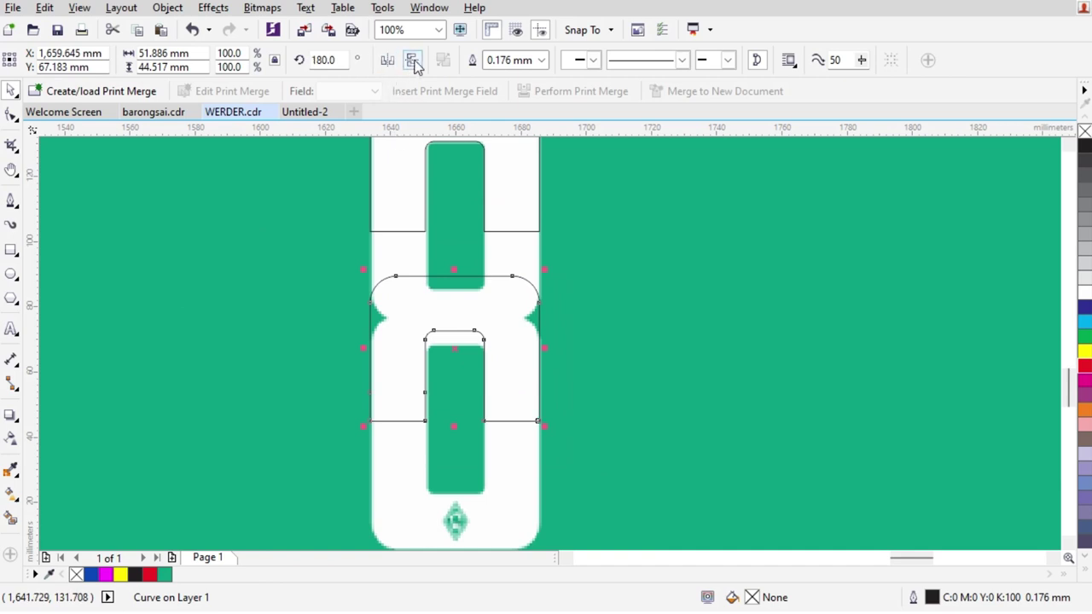
{"action": "scroll", "coordinate": [446, 176], "scroll_direction": "up", "scroll_amount": 1}
{"action": "left_click_drag", "start_coordinate": [397, 297], "coordinate": [405, 286]}
Stretch the inner curve's bottom nodes down about 8 mm
{"action": "left_click", "coordinate": [12, 115]}
{"action": "left_click_drag", "start_coordinate": [333, 307], "coordinate": [504, 403]}
{"action": "scroll", "coordinate": [419, 378], "scroll_direction": "up", "scroll_amount": 2}
{"action": "left_click_drag", "start_coordinate": [417, 336], "coordinate": [378, 316]}
{"action": "key", "text": "ctrl+z"}
{"action": "left_click_drag", "start_coordinate": [300, 276], "coordinate": [720, 426]}
{"action": "left_click_drag", "start_coordinate": [622, 298], "coordinate": [621, 406]}
{"action": "scroll", "coordinate": [592, 366], "scroll_direction": "down", "scroll_amount": 2}
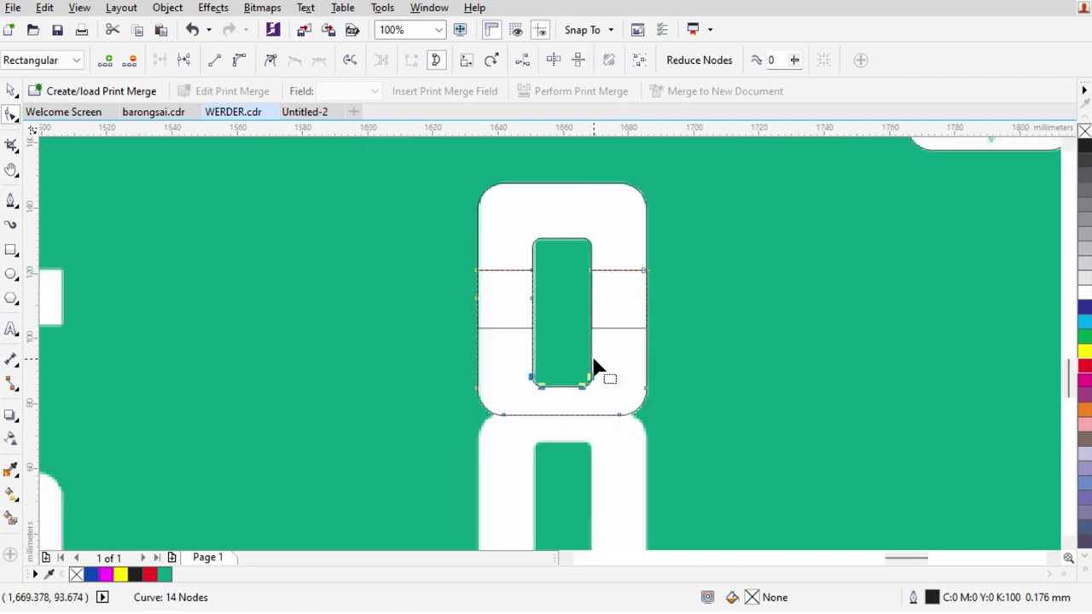
{"action": "key", "text": "space"}
{"action": "scroll", "coordinate": [592, 349], "scroll_direction": "down", "scroll_amount": 2}
Move the zero-shaped curve beside the 8, then group the two 8 pieces and shift them lower
{"action": "left_click_drag", "start_coordinate": [266, 273], "coordinate": [674, 361]}
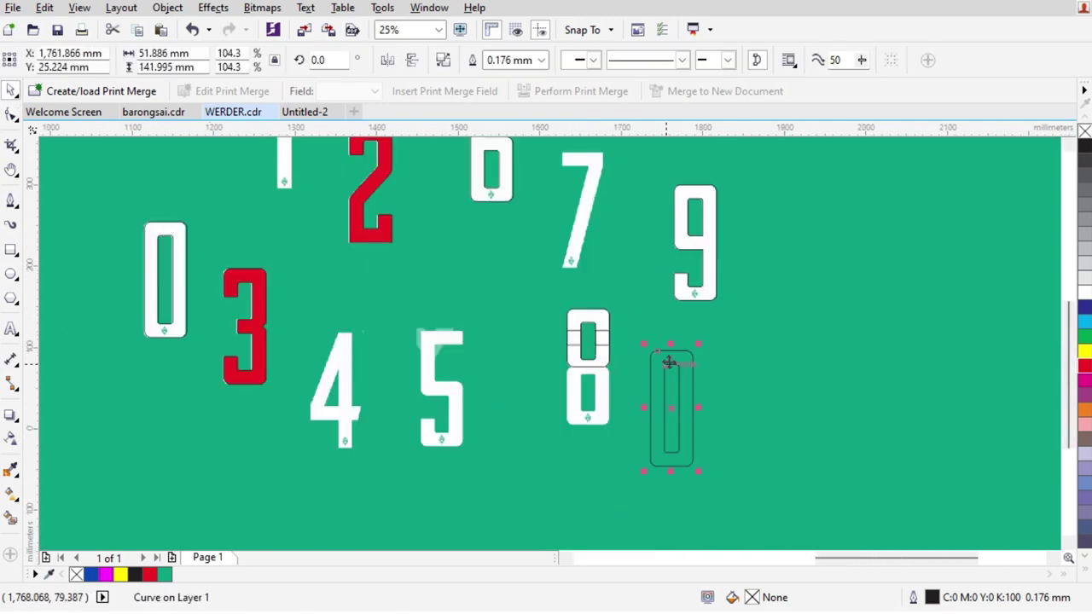
{"action": "scroll", "coordinate": [612, 345], "scroll_direction": "up", "scroll_amount": 1}
{"action": "left_click", "coordinate": [566, 279], "text": "shift"}
{"action": "left_click", "coordinate": [628, 407]}
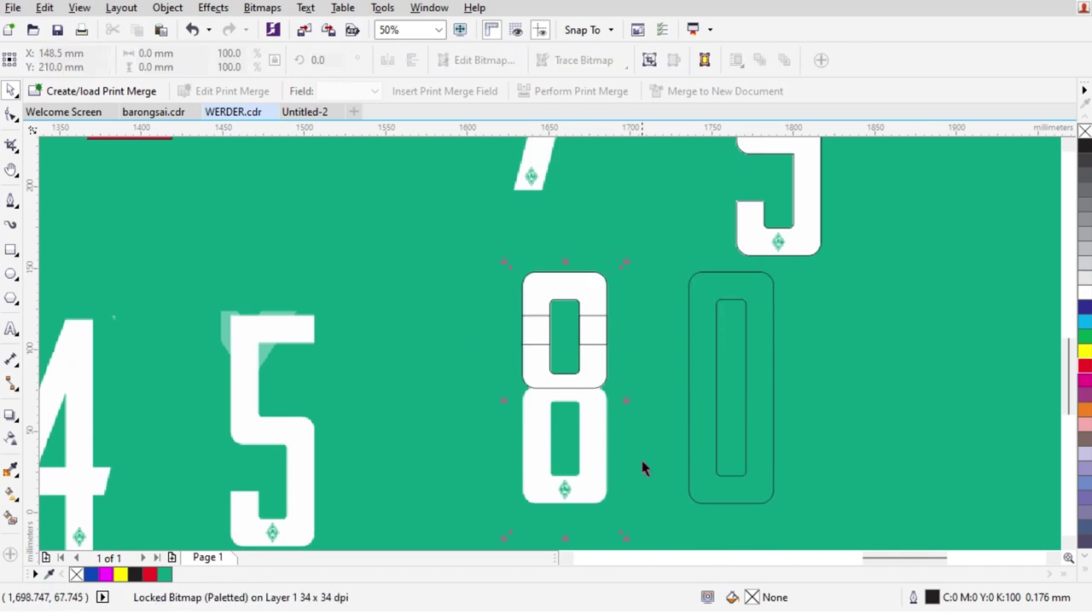
{"action": "scroll", "coordinate": [595, 376], "scroll_direction": "up", "scroll_amount": 2}
{"action": "left_click", "coordinate": [562, 291]}
{"action": "scroll", "coordinate": [569, 288], "scroll_direction": "down", "scroll_amount": 1}
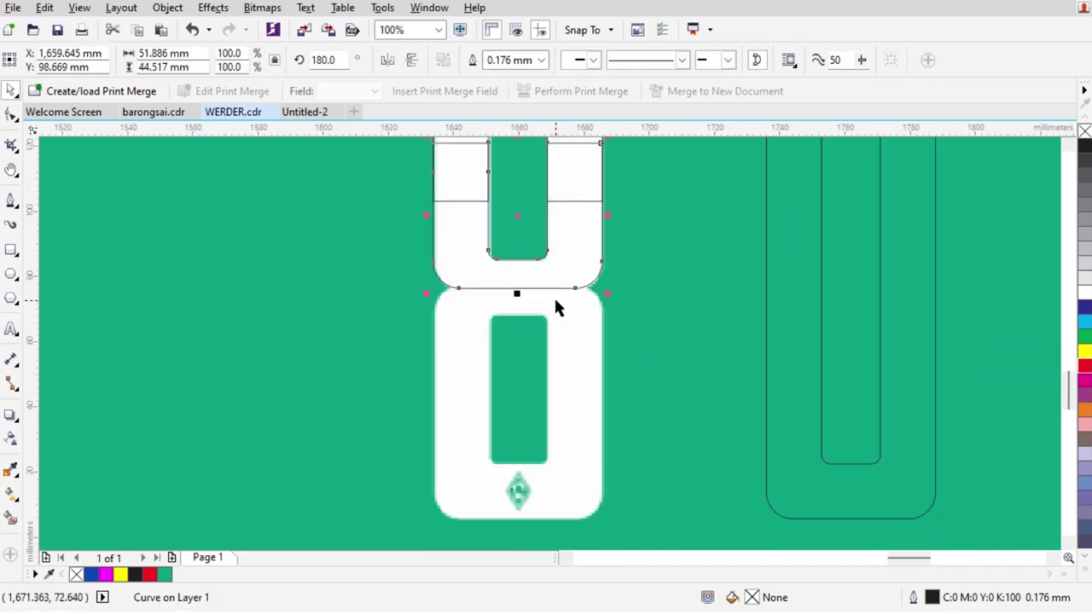
{"action": "scroll", "coordinate": [559, 256], "scroll_direction": "up", "scroll_amount": 1}
{"action": "left_click", "coordinate": [564, 184], "text": "shift"}
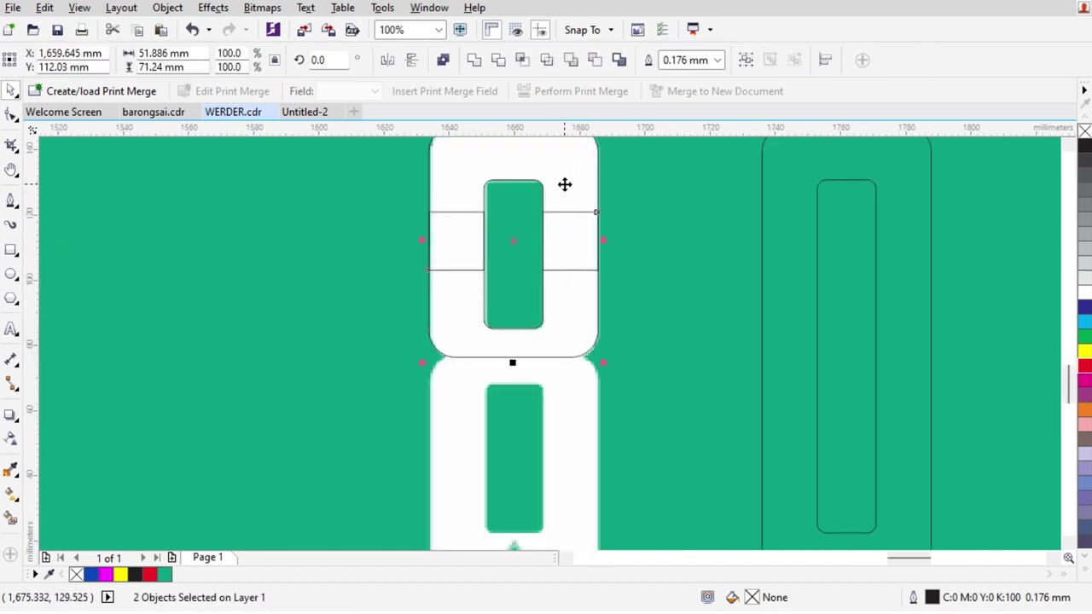
{"action": "key", "text": "ctrl+g"}
{"action": "left_click_drag", "start_coordinate": [564, 184], "coordinate": [568, 295]}
Mirror the 8 group both horizontally and vertically
{"action": "left_click", "coordinate": [768, 439], "text": "shift"}
{"action": "scroll", "coordinate": [723, 361], "scroll_direction": "down", "scroll_amount": 1}
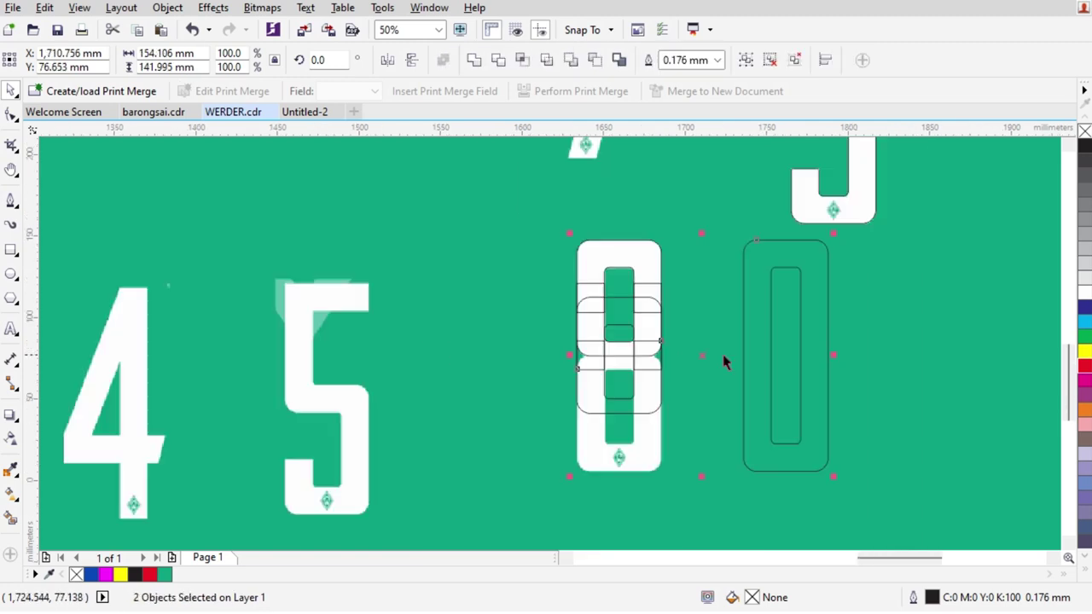
{"action": "left_click", "coordinate": [651, 384]}
{"action": "scroll", "coordinate": [646, 370], "scroll_direction": "up", "scroll_amount": 2}
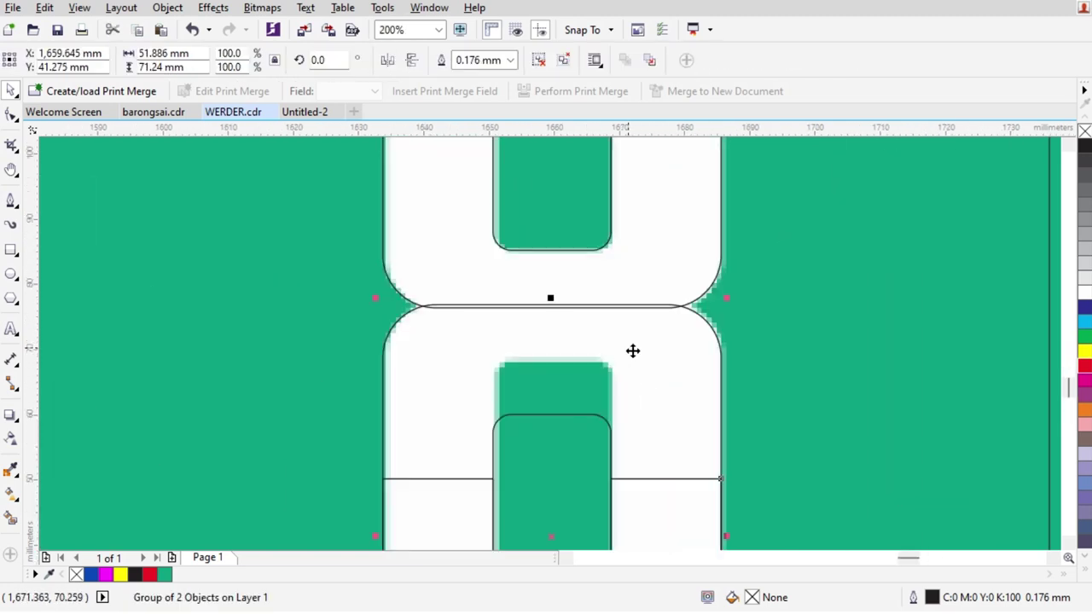
{"action": "left_click", "coordinate": [388, 59]}
{"action": "left_click", "coordinate": [411, 59]}
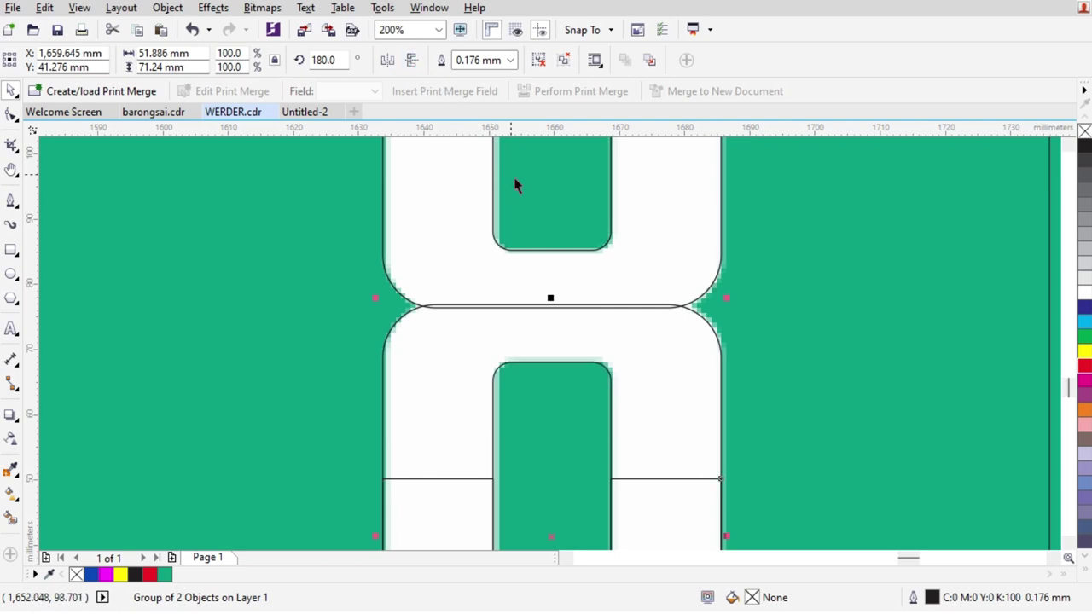
{"action": "scroll", "coordinate": [502, 165], "scroll_direction": "down", "scroll_amount": 1}
Ungroup the 8 and weld its two pieces into a single outline
{"action": "key", "text": "Escape"}
{"action": "scroll", "coordinate": [584, 316], "scroll_direction": "down", "scroll_amount": 1}
{"action": "scroll", "coordinate": [561, 281], "scroll_direction": "up", "scroll_amount": 1}
{"action": "left_click", "coordinate": [577, 310]}
{"action": "key", "text": "ctrl+u"}
{"action": "left_click", "coordinate": [475, 60]}
{"action": "scroll", "coordinate": [504, 331], "scroll_direction": "up", "scroll_amount": 1}
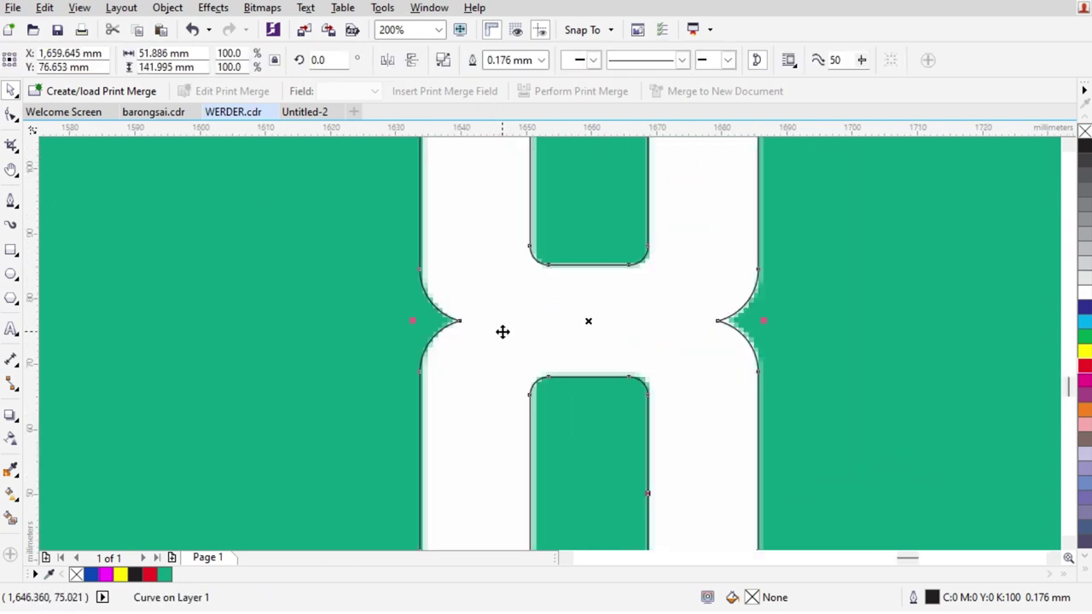
{"action": "scroll", "coordinate": [692, 328], "scroll_direction": "up", "scroll_amount": 1}
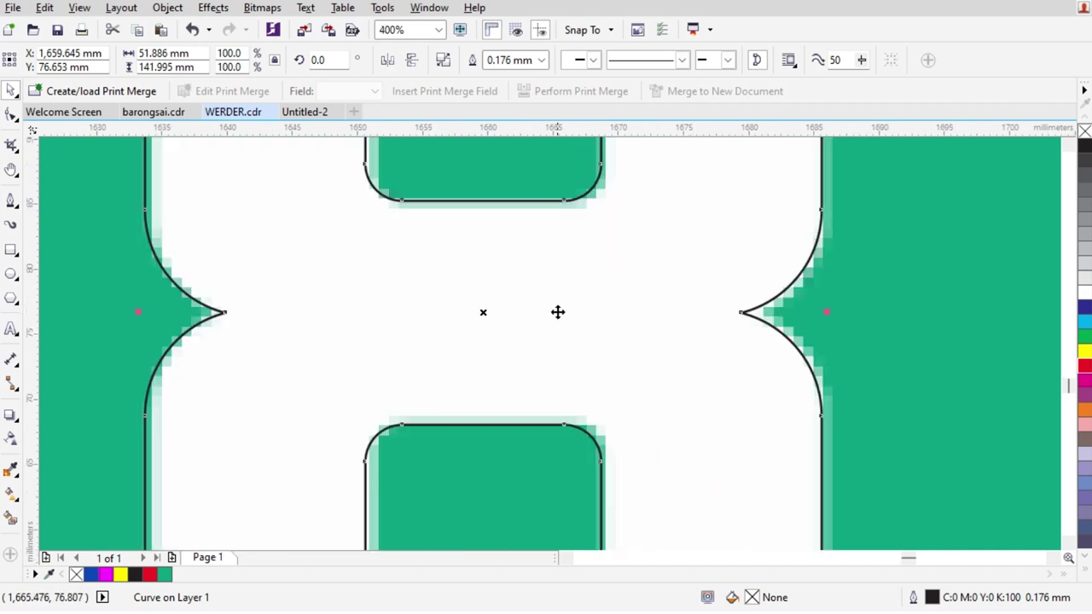
{"action": "scroll", "coordinate": [558, 312], "scroll_direction": "down", "scroll_amount": 4}
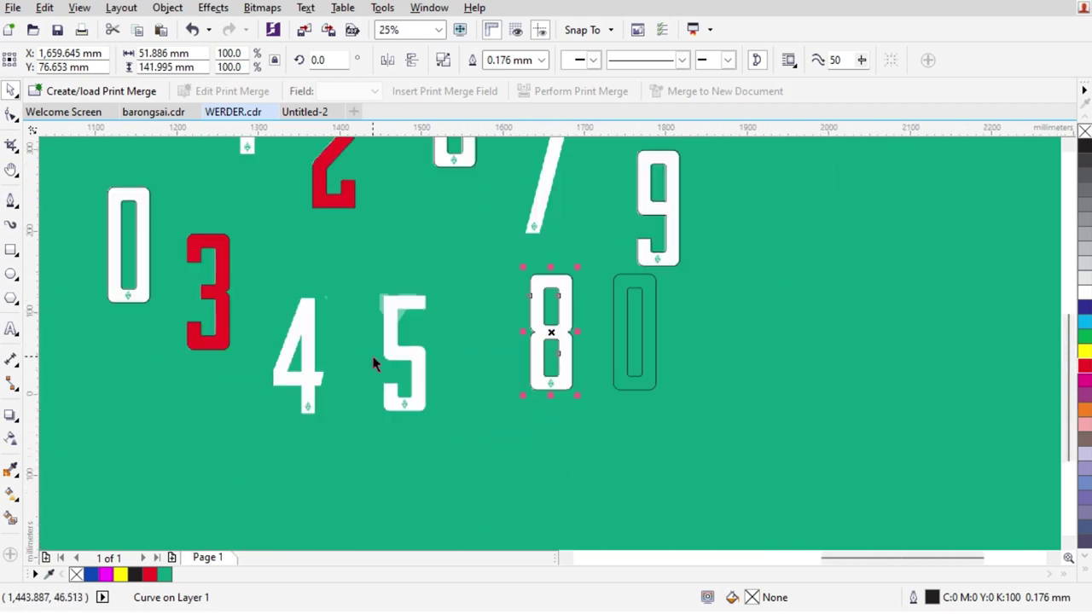
{"action": "scroll", "coordinate": [264, 320], "scroll_direction": "down", "scroll_amount": 1}
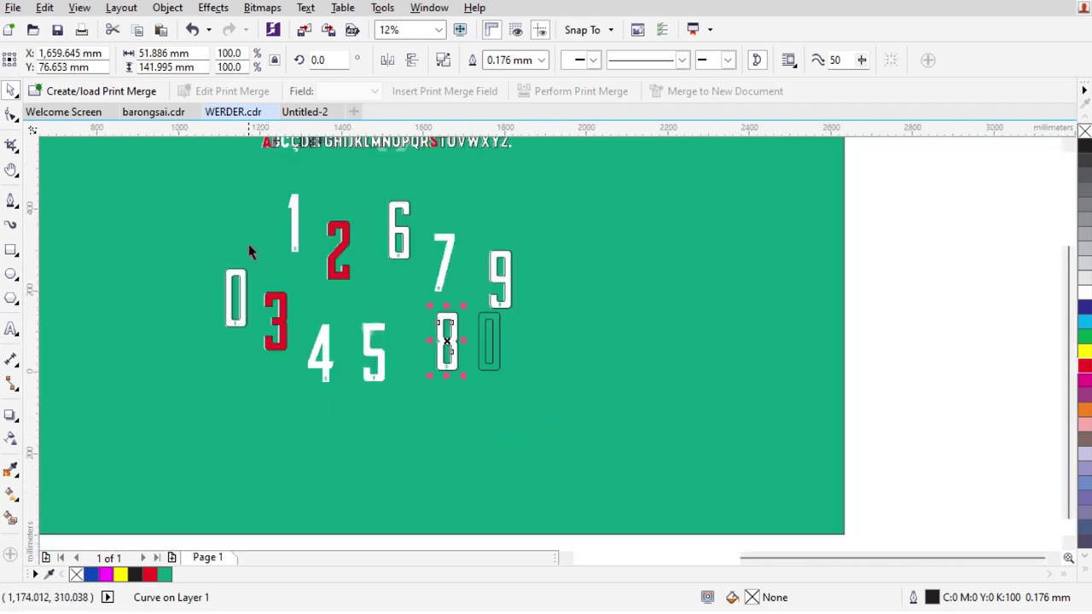
{"action": "scroll", "coordinate": [251, 245], "scroll_direction": "up", "scroll_amount": 1}
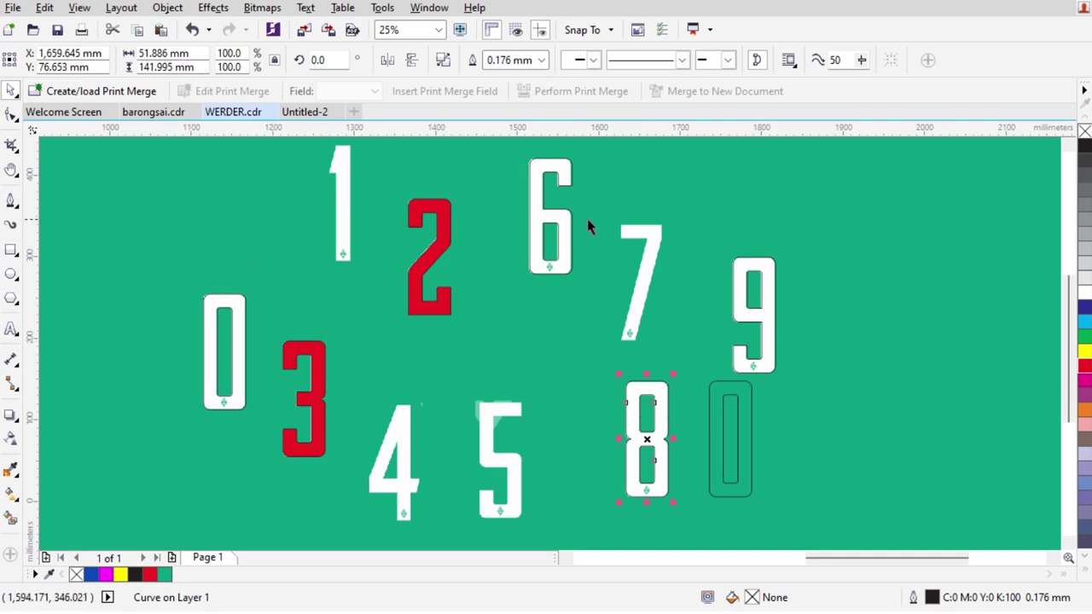
{"action": "scroll", "coordinate": [292, 165], "scroll_direction": "up", "scroll_amount": 1}
{"action": "scroll", "coordinate": [308, 273], "scroll_direction": "down", "scroll_amount": 1}
Position the 0-shaped outline over the white 1 bar
{"action": "left_click_drag", "start_coordinate": [726, 461], "coordinate": [276, 205]}
{"action": "scroll", "coordinate": [342, 246], "scroll_direction": "up", "scroll_amount": 2}
{"action": "scroll", "coordinate": [307, 257], "scroll_direction": "down", "scroll_amount": 1}
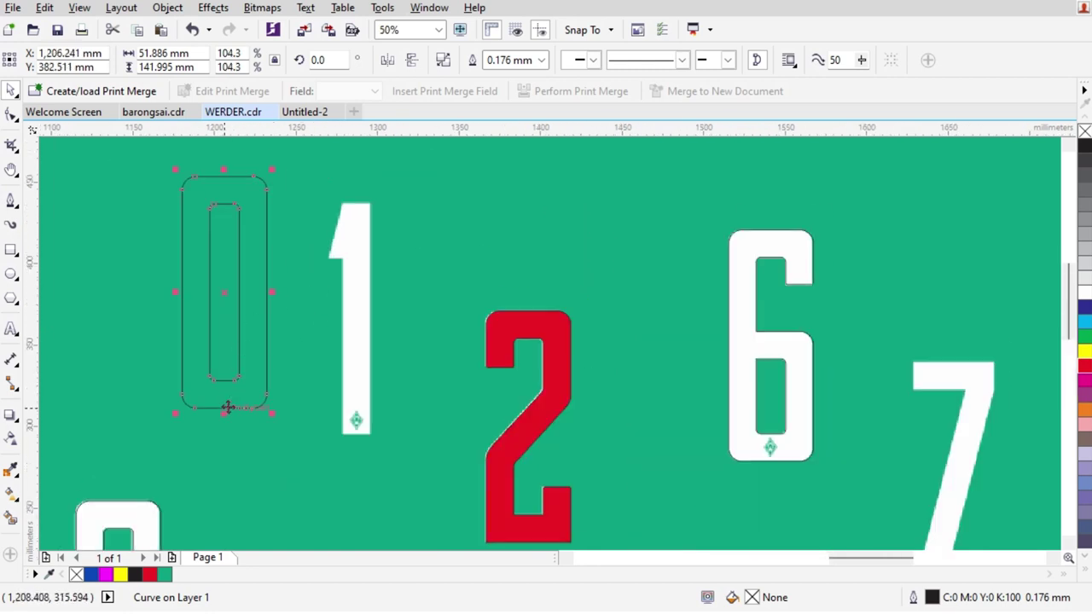
{"action": "scroll", "coordinate": [250, 392], "scroll_direction": "up", "scroll_amount": 2}
{"action": "left_click_drag", "start_coordinate": [311, 388], "coordinate": [731, 492]}
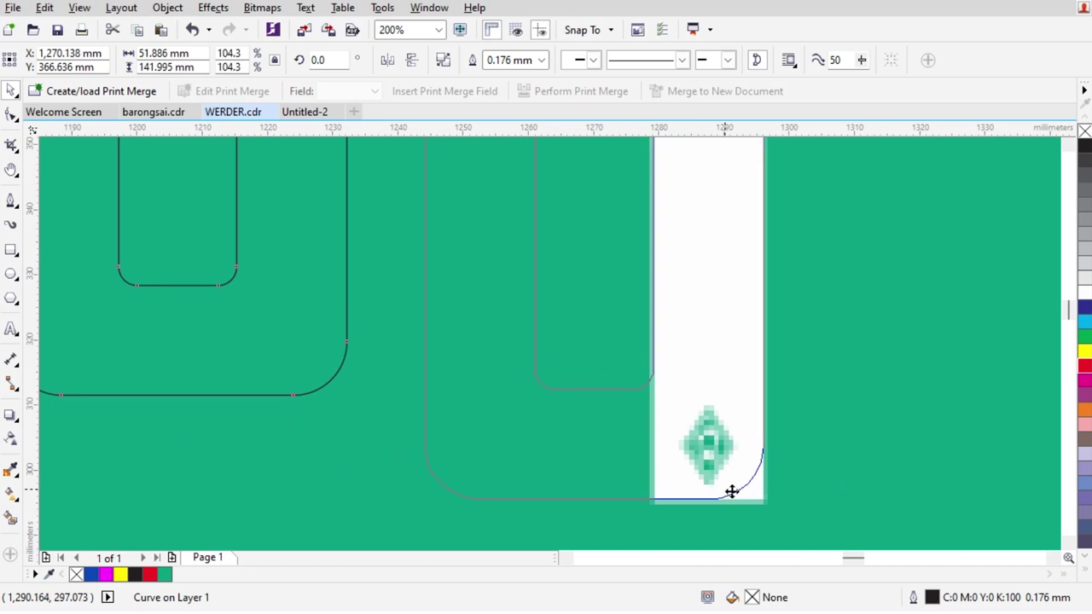
{"action": "scroll", "coordinate": [732, 492], "scroll_direction": "down", "scroll_amount": 2}
{"action": "scroll", "coordinate": [695, 282], "scroll_direction": "up", "scroll_amount": 2}
{"action": "scroll", "coordinate": [664, 235], "scroll_direction": "down", "scroll_amount": 1}
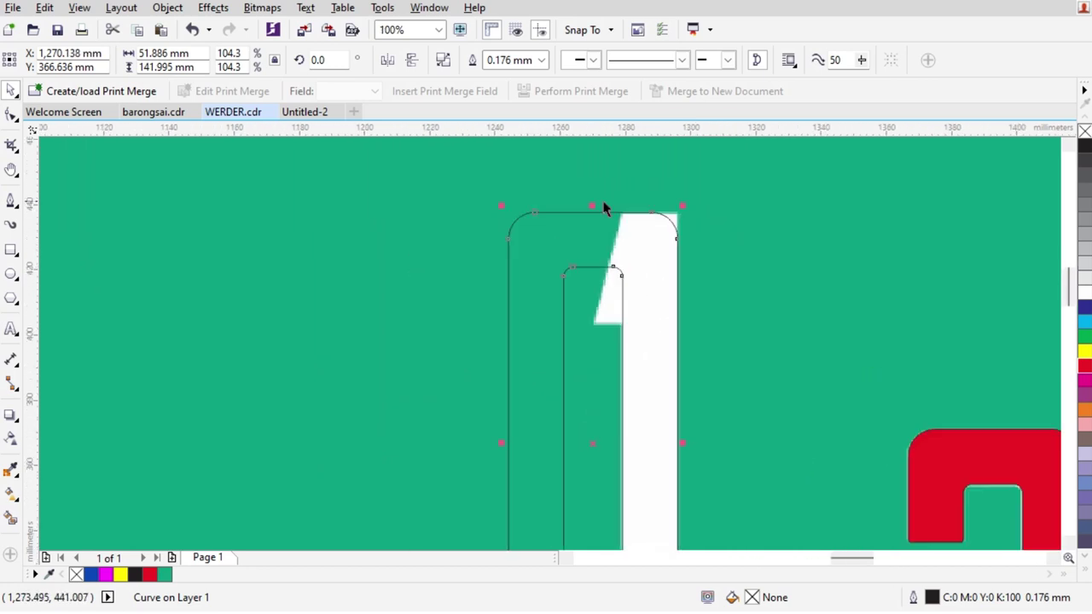
{"action": "scroll", "coordinate": [665, 234], "scroll_direction": "down", "scroll_amount": 1}
{"action": "scroll", "coordinate": [612, 390], "scroll_direction": "up", "scroll_amount": 1}
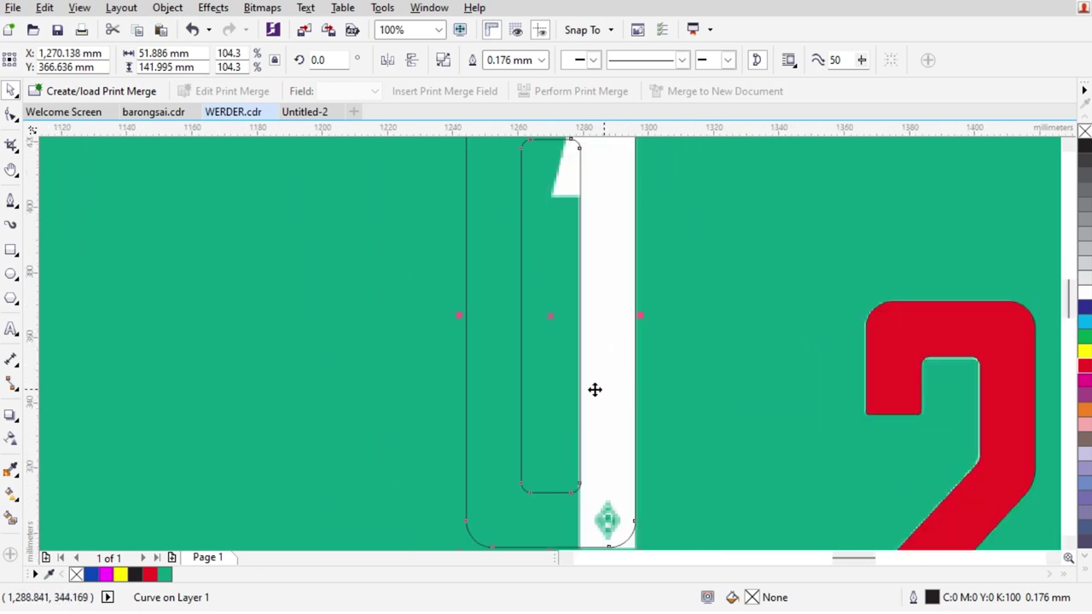
Cut a red block from the 2's lower-left notch with a rectangle and delete the rectangle
{"action": "left_click", "coordinate": [12, 249]}
{"action": "scroll", "coordinate": [503, 261], "scroll_direction": "down", "scroll_amount": 1}
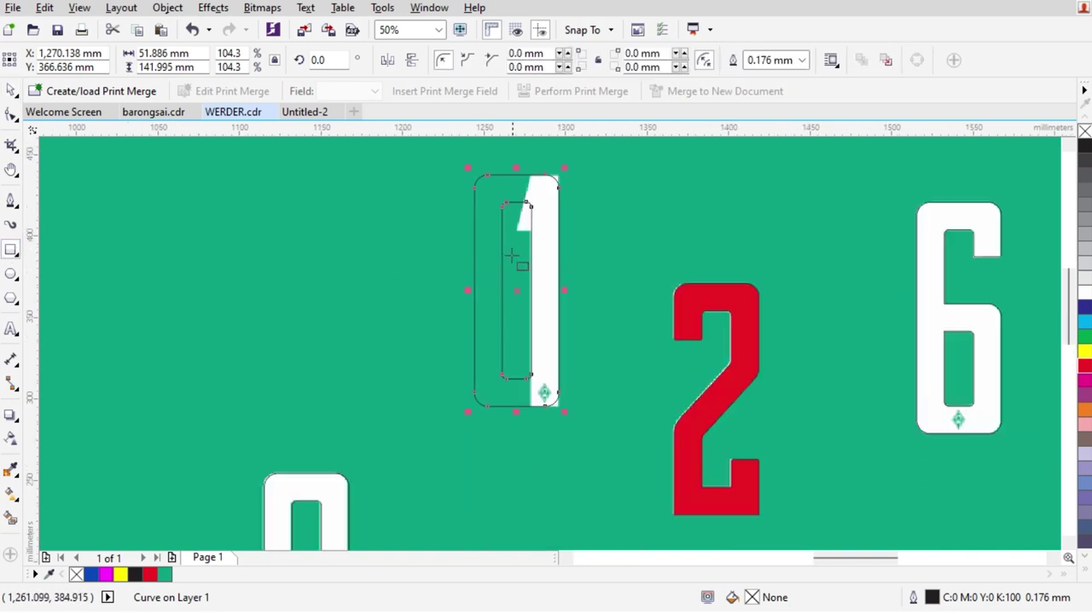
{"action": "scroll", "coordinate": [731, 324], "scroll_direction": "up", "scroll_amount": 1}
{"action": "scroll", "coordinate": [698, 349], "scroll_direction": "up", "scroll_amount": 1}
{"action": "left_click_drag", "start_coordinate": [721, 379], "coordinate": [536, 275]}
{"action": "left_click", "coordinate": [522, 59]}
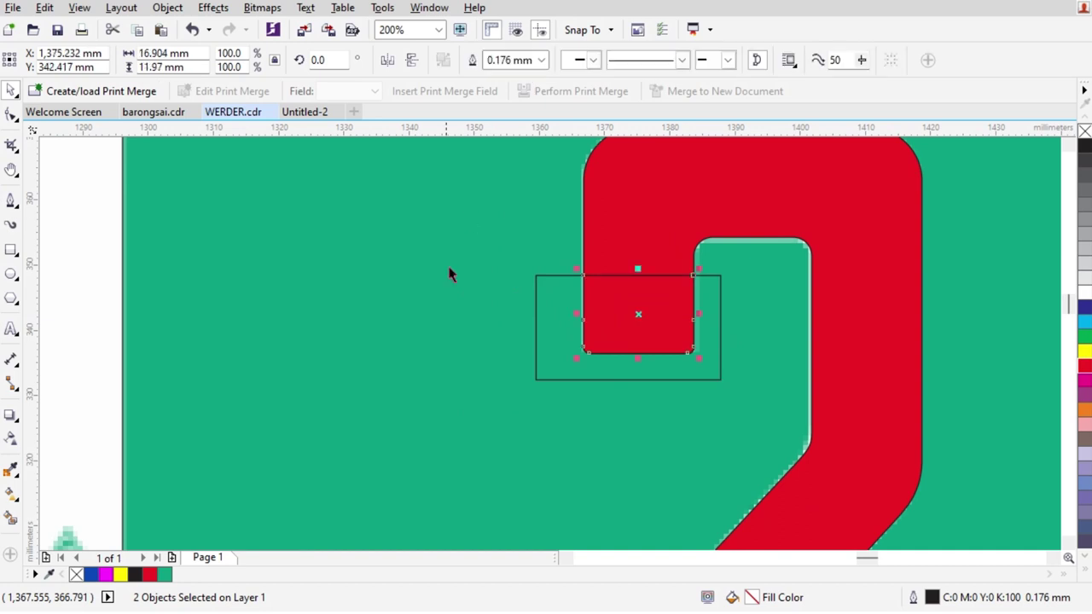
{"action": "left_click", "coordinate": [555, 349]}
{"action": "left_click", "coordinate": [719, 312]}
{"action": "key", "text": "Delete"}
Place the red block at the 1's foot, right-aligned with the white bar
{"action": "scroll", "coordinate": [697, 309], "scroll_direction": "down", "scroll_amount": 2}
{"action": "left_click_drag", "start_coordinate": [639, 327], "coordinate": [402, 458]}
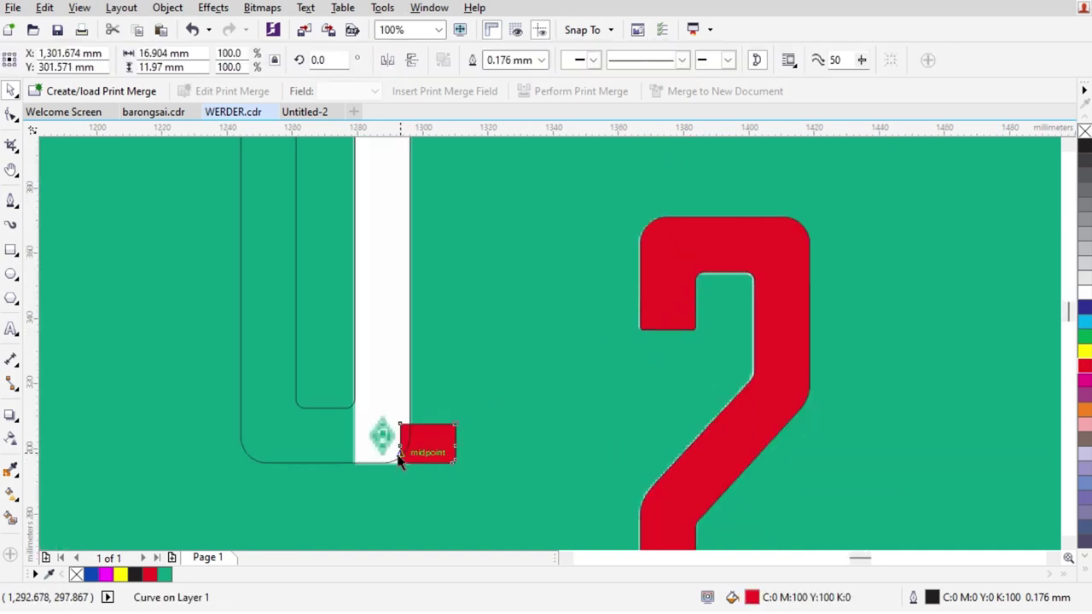
{"action": "scroll", "coordinate": [402, 458], "scroll_direction": "up", "scroll_amount": 2}
{"action": "left_click", "coordinate": [383, 435], "text": "shift"}
{"action": "key", "text": "r"}
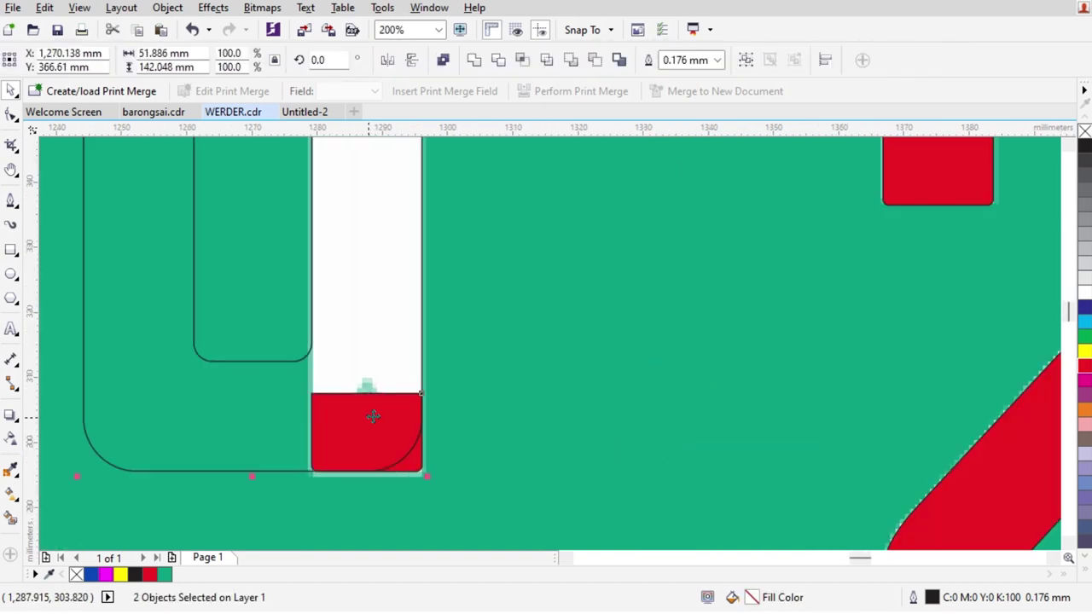
{"action": "key", "text": "Escape"}
Duplicate the red block up to the top of the 1
{"action": "scroll", "coordinate": [403, 458], "scroll_direction": "down", "scroll_amount": 1}
{"action": "left_click", "coordinate": [419, 271]}
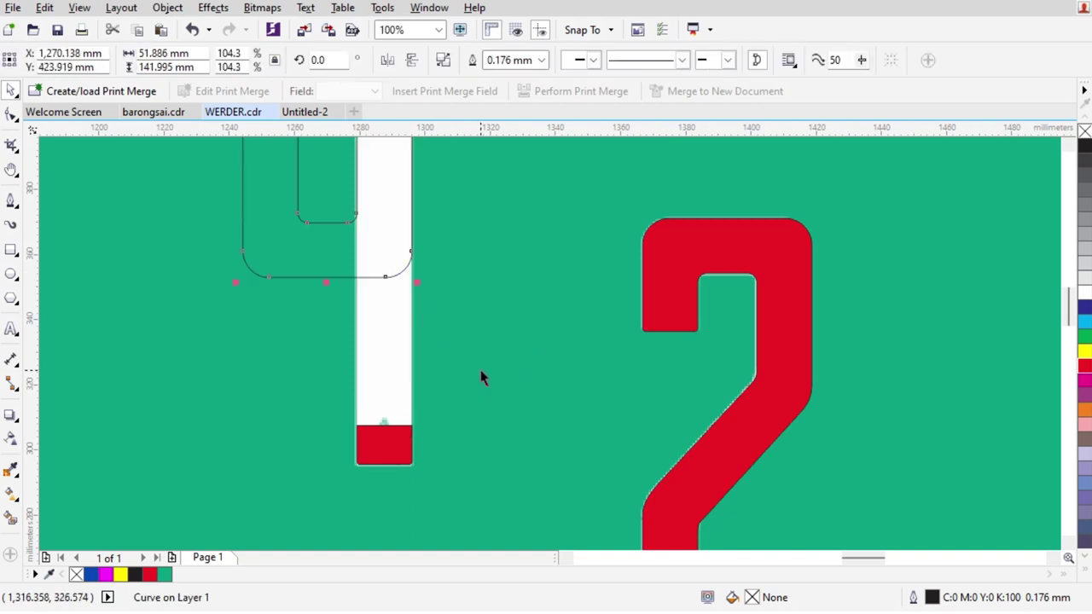
{"action": "scroll", "coordinate": [478, 407], "scroll_direction": "down", "scroll_amount": 1}
{"action": "key", "text": "Escape"}
{"action": "left_click", "coordinate": [437, 425]}
{"action": "left_click_drag", "start_coordinate": [430, 426], "coordinate": [432, 228]}
Flip the copied red piece upside down and top-align it with the white 1
{"action": "left_click", "coordinate": [410, 60]}
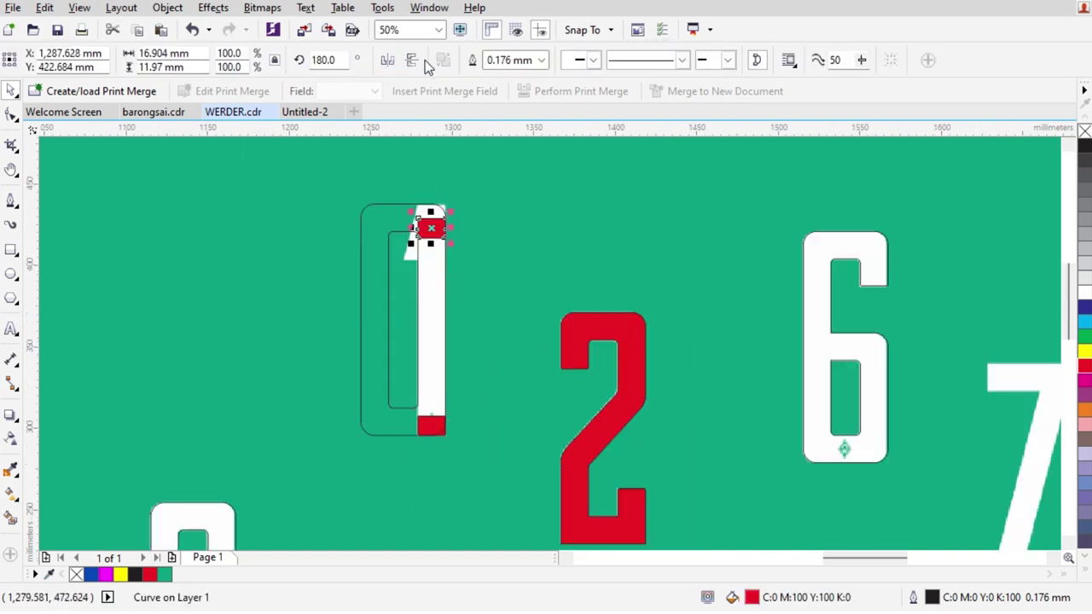
{"action": "scroll", "coordinate": [440, 160], "scroll_direction": "up", "scroll_amount": 2}
{"action": "left_click", "coordinate": [428, 304], "text": "shift"}
{"action": "key", "text": "t"}
{"action": "key", "text": "Escape"}
{"action": "scroll", "coordinate": [582, 302], "scroll_direction": "down", "scroll_amount": 2}
{"action": "scroll", "coordinate": [519, 397], "scroll_direction": "up", "scroll_amount": 2}
Reshape the top red piece's bottom-left corner into a slanted edge by moving and deleting a node
{"action": "left_click", "coordinate": [519, 392]}
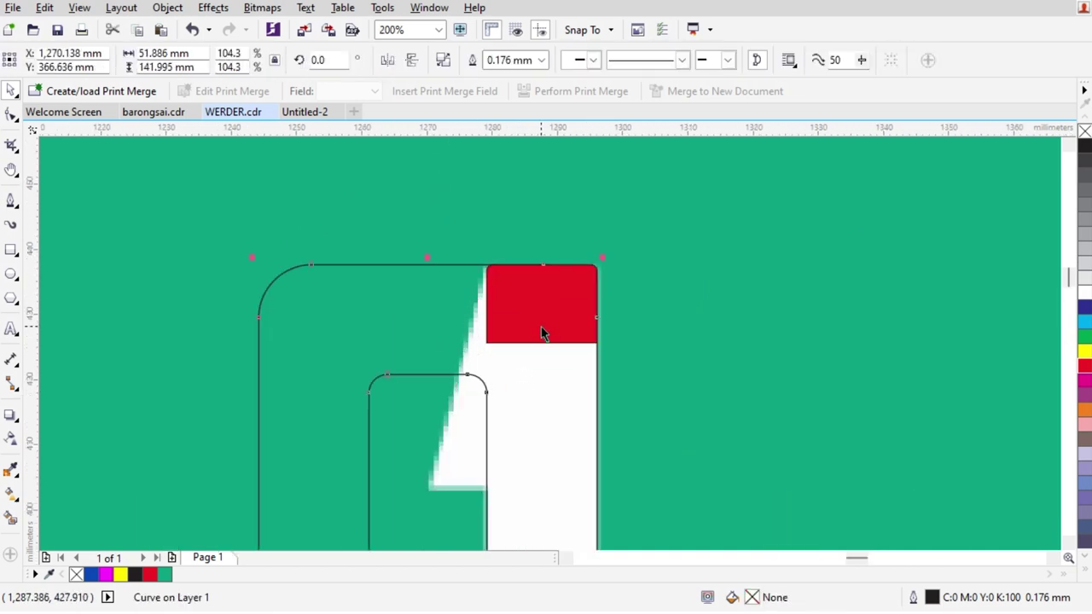
{"action": "left_click", "coordinate": [539, 332]}
{"action": "scroll", "coordinate": [512, 320], "scroll_direction": "up", "scroll_amount": 1}
{"action": "left_click", "coordinate": [12, 116]}
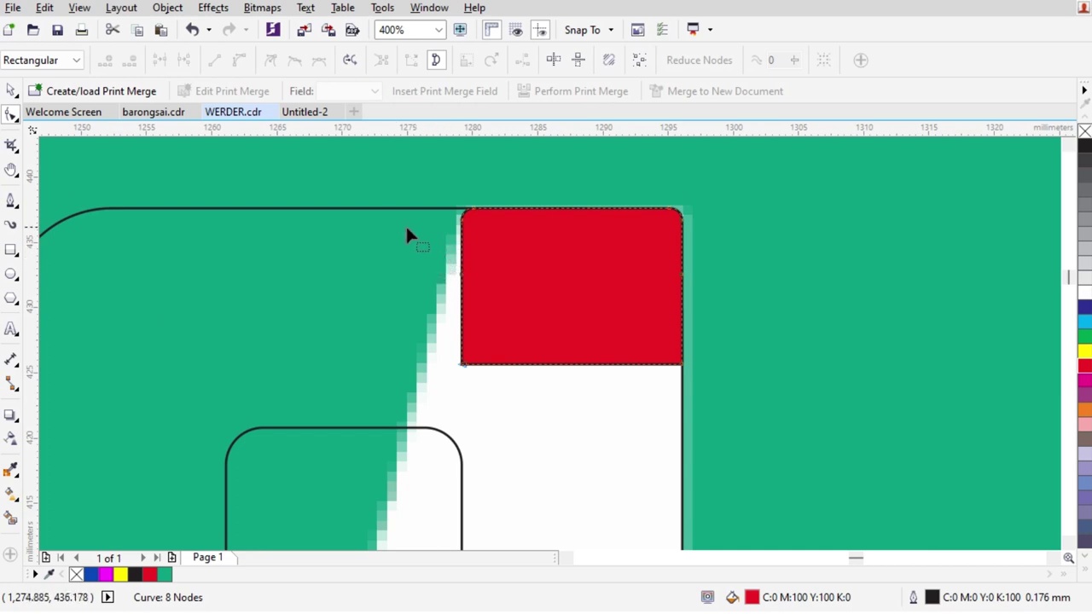
{"action": "left_click_drag", "start_coordinate": [503, 313], "coordinate": [502, 314]}
{"action": "left_click_drag", "start_coordinate": [463, 367], "coordinate": [432, 367]}
{"action": "key", "text": "ctrl+z"}
{"action": "left_click_drag", "start_coordinate": [410, 266], "coordinate": [492, 291]}
{"action": "left_click_drag", "start_coordinate": [526, 376], "coordinate": [425, 364]}
{"action": "key", "text": "Delete"}
Add a node on the piece's bottom edge and pull it down-left to finish the slanted flag
{"action": "scroll", "coordinate": [593, 263], "scroll_direction": "down", "scroll_amount": 1}
{"action": "scroll", "coordinate": [516, 314], "scroll_direction": "up", "scroll_amount": 1}
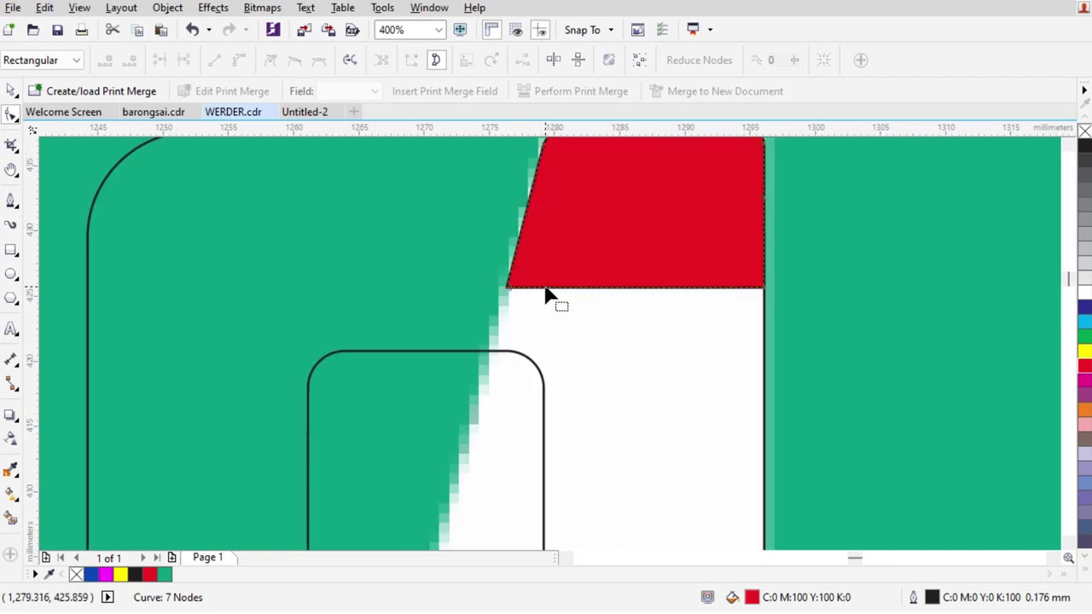
{"action": "double_click", "coordinate": [546, 288]}
{"action": "left_click_drag", "start_coordinate": [512, 295], "coordinate": [445, 541]}
{"action": "scroll", "coordinate": [445, 541], "scroll_direction": "down", "scroll_amount": 1}
{"action": "scroll", "coordinate": [601, 271], "scroll_direction": "up", "scroll_amount": 1}
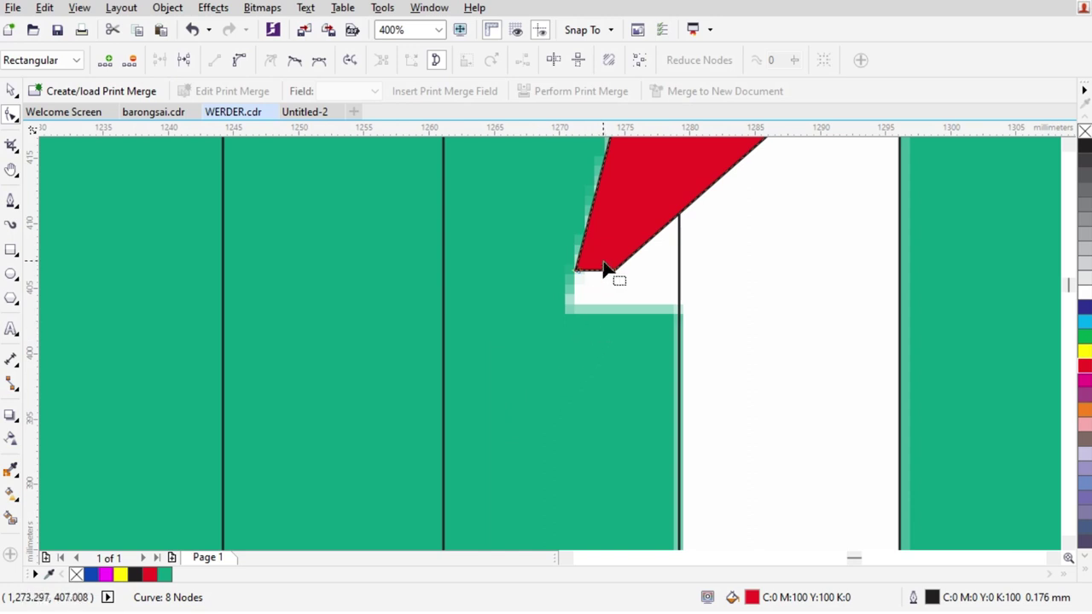
{"action": "scroll", "coordinate": [632, 292], "scroll_direction": "up", "scroll_amount": 1}
{"action": "left_click_drag", "start_coordinate": [636, 296], "coordinate": [773, 350]}
{"action": "scroll", "coordinate": [639, 358], "scroll_direction": "down", "scroll_amount": 4}
{"action": "key", "text": "space"}
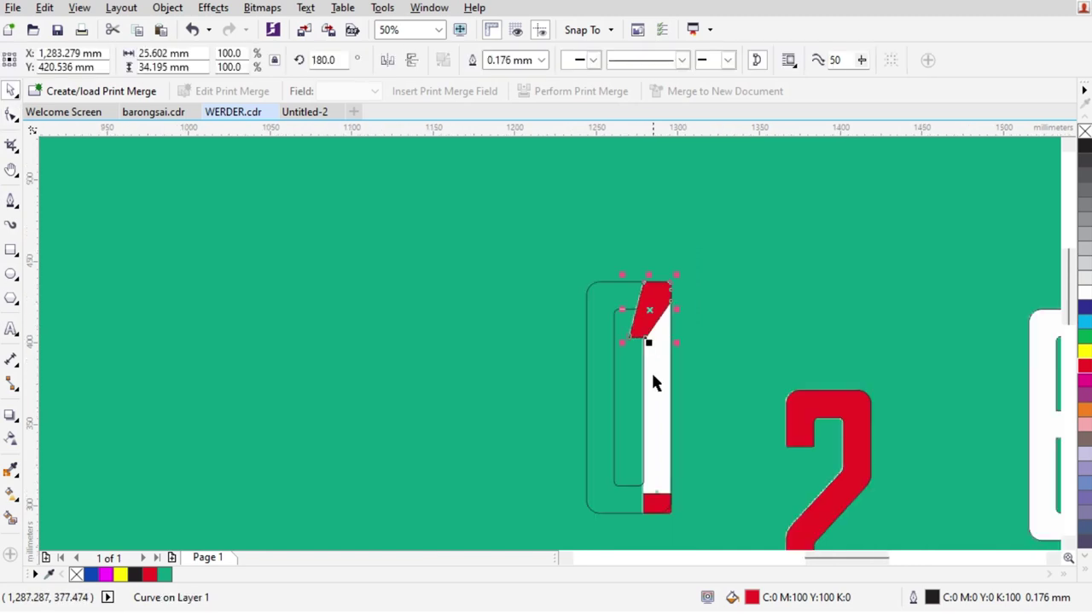
Delete the 0-shaped outline and stretch the red foot block's top up into the stem
{"action": "left_click", "coordinate": [616, 361]}
{"action": "key", "text": "Delete"}
{"action": "left_click", "coordinate": [647, 313]}
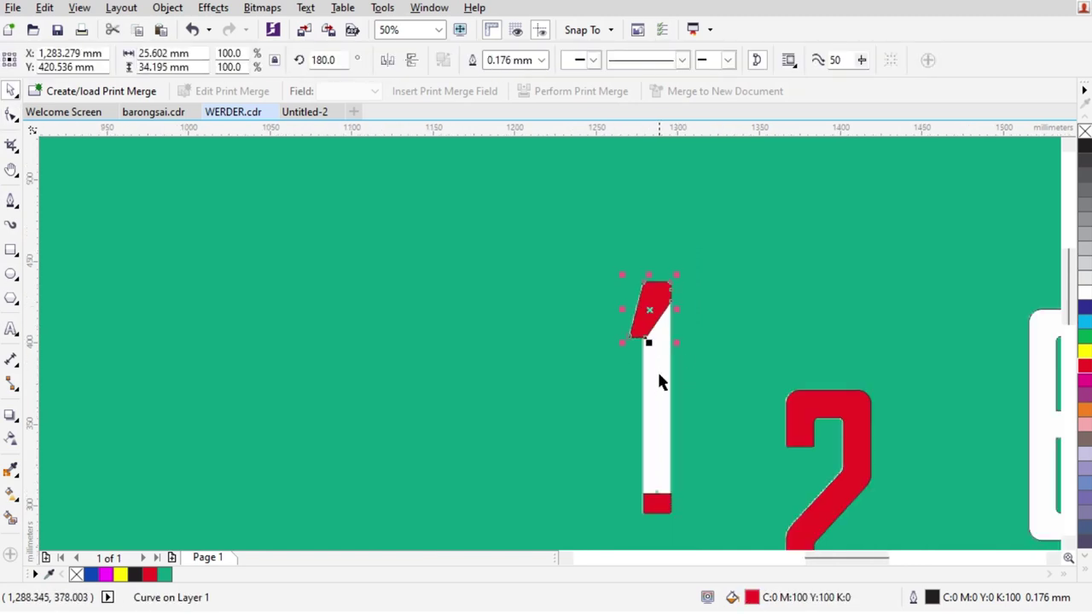
{"action": "scroll", "coordinate": [654, 502], "scroll_direction": "up", "scroll_amount": 1}
{"action": "left_click", "coordinate": [659, 499]}
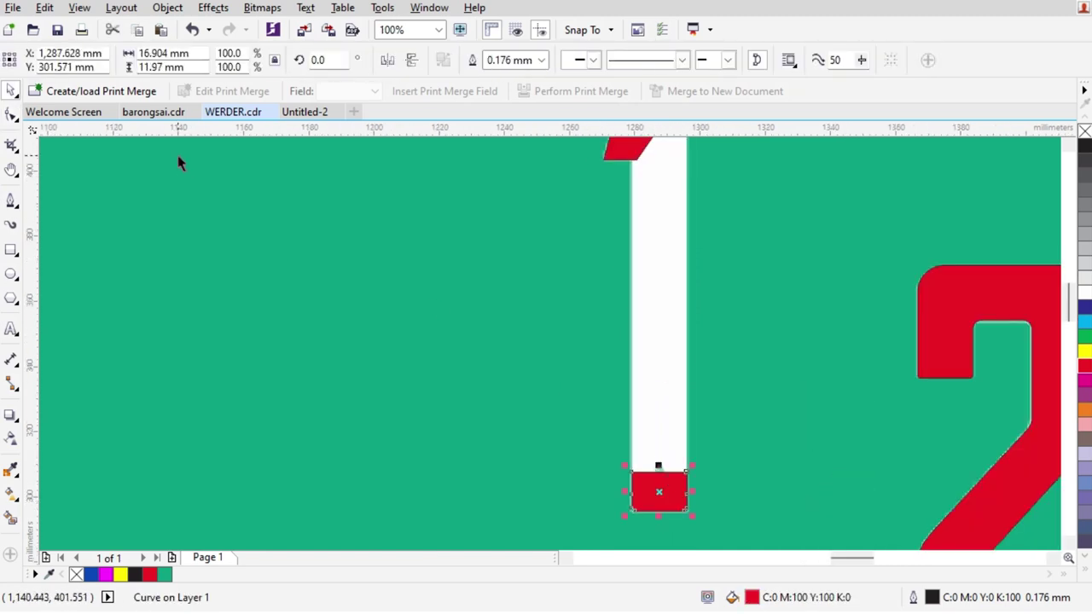
{"action": "left_click", "coordinate": [11, 113]}
{"action": "left_click_drag", "start_coordinate": [786, 489], "coordinate": [787, 488]}
{"action": "left_click_drag", "start_coordinate": [687, 473], "coordinate": [705, 168]}
{"action": "scroll", "coordinate": [708, 139], "scroll_direction": "up", "scroll_amount": 3}
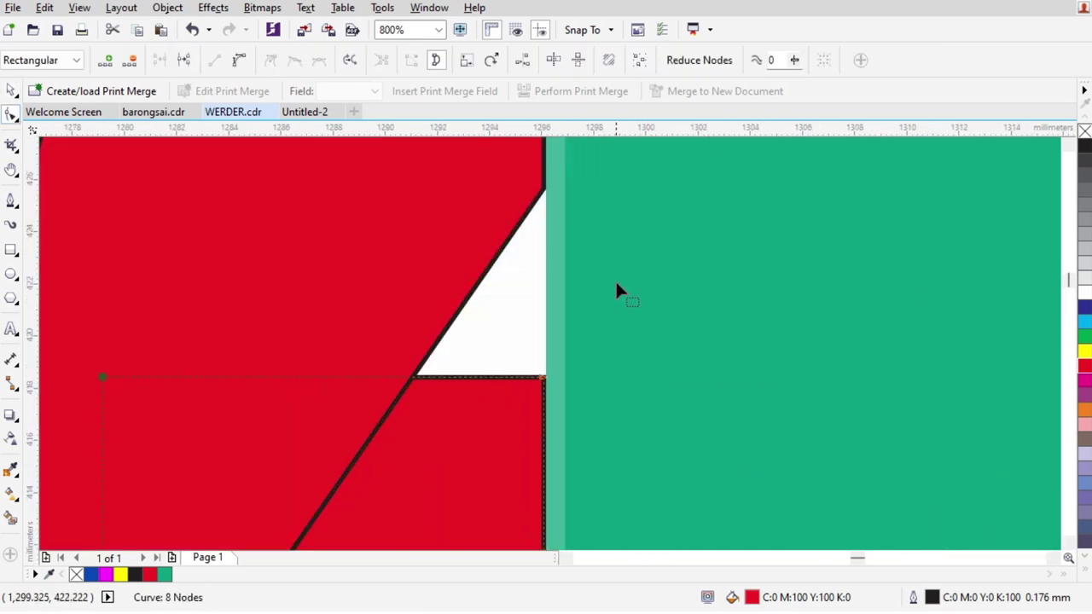
{"action": "left_click_drag", "start_coordinate": [542, 381], "coordinate": [557, 175]}
{"action": "scroll", "coordinate": [546, 247], "scroll_direction": "down", "scroll_amount": 3}
{"action": "key", "text": "space"}
Move the red 1 and the 0 outline next to the white 7, pushing the 1 against it
{"action": "scroll", "coordinate": [406, 219], "scroll_direction": "down", "scroll_amount": 3}
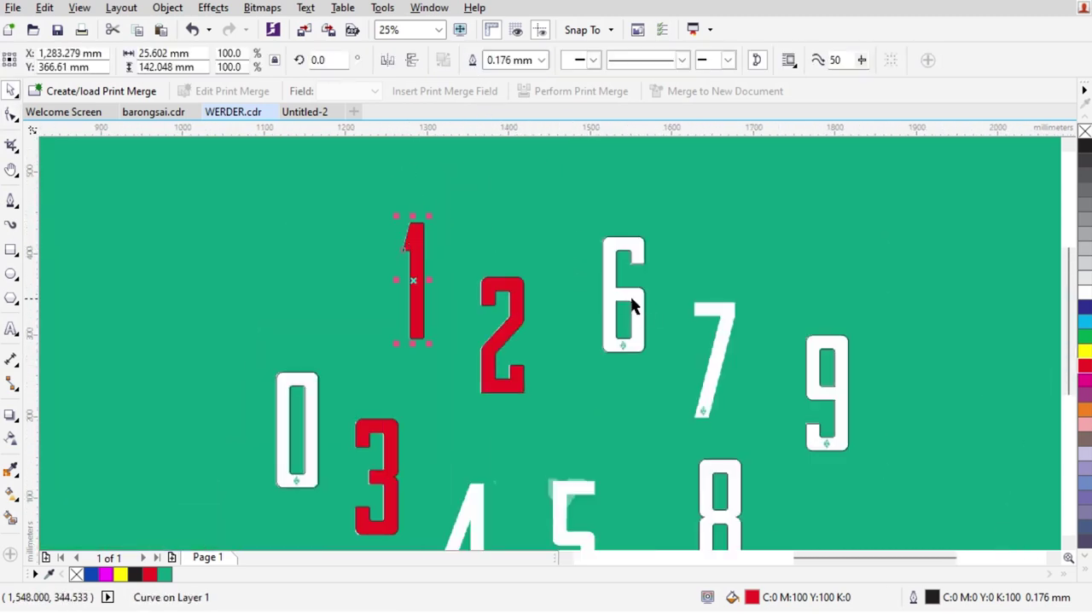
{"action": "scroll", "coordinate": [425, 347], "scroll_direction": "down", "scroll_amount": 1}
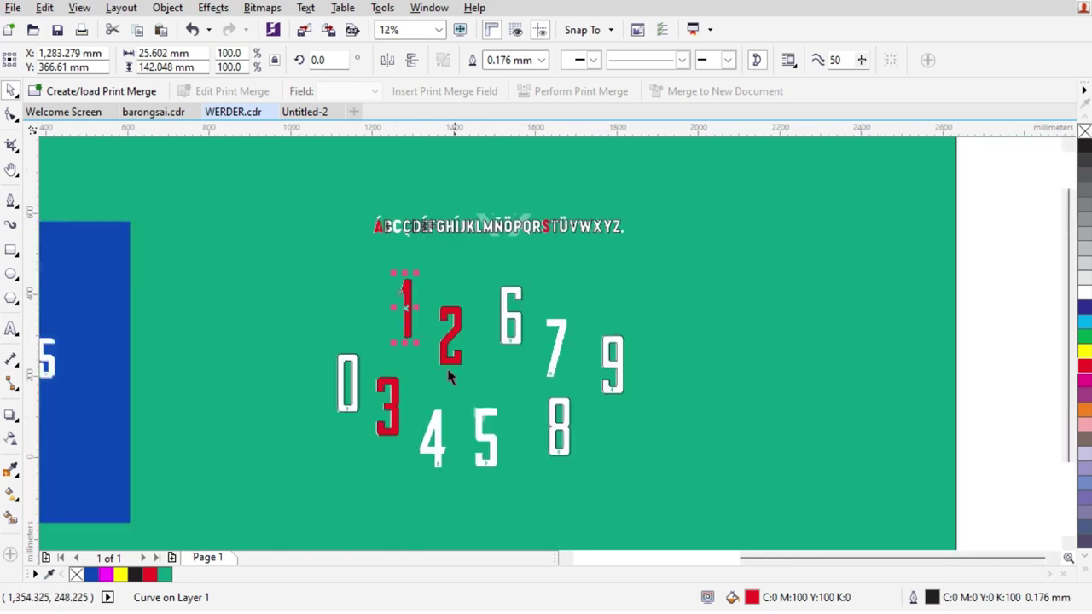
{"action": "scroll", "coordinate": [383, 380], "scroll_direction": "up", "scroll_amount": 1}
{"action": "left_click_drag", "start_coordinate": [331, 198], "coordinate": [661, 260]}
{"action": "scroll", "coordinate": [670, 225], "scroll_direction": "up", "scroll_amount": 1}
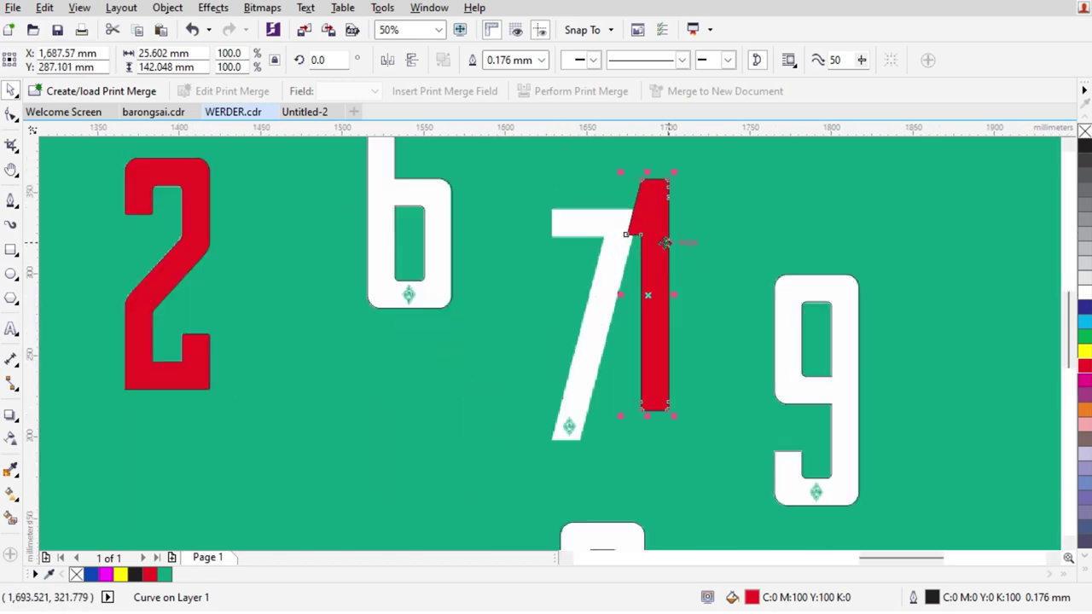
{"action": "scroll", "coordinate": [674, 275], "scroll_direction": "down", "scroll_amount": 1}
{"action": "left_click_drag", "start_coordinate": [205, 326], "coordinate": [743, 251]}
{"action": "scroll", "coordinate": [575, 247], "scroll_direction": "up", "scroll_amount": 2}
{"action": "left_click", "coordinate": [755, 256]}
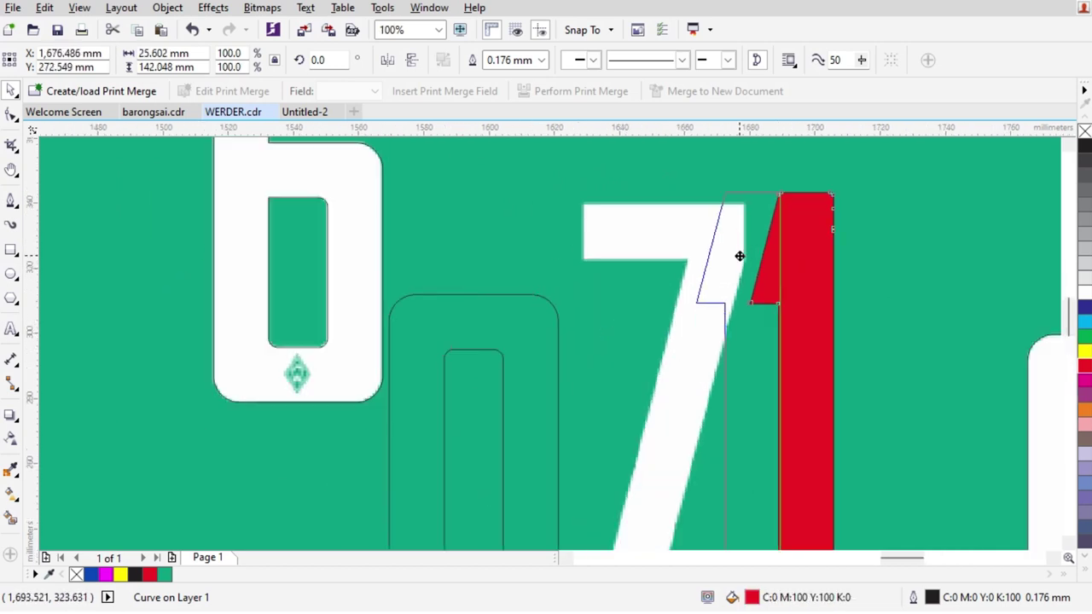
{"action": "scroll", "coordinate": [707, 317], "scroll_direction": "down", "scroll_amount": 1}
{"action": "scroll", "coordinate": [734, 410], "scroll_direction": "up", "scroll_amount": 1}
{"action": "left_click_drag", "start_coordinate": [780, 504], "coordinate": [682, 502]}
{"action": "scroll", "coordinate": [674, 448], "scroll_direction": "down", "scroll_amount": 1}
{"action": "scroll", "coordinate": [666, 308], "scroll_direction": "up", "scroll_amount": 1}
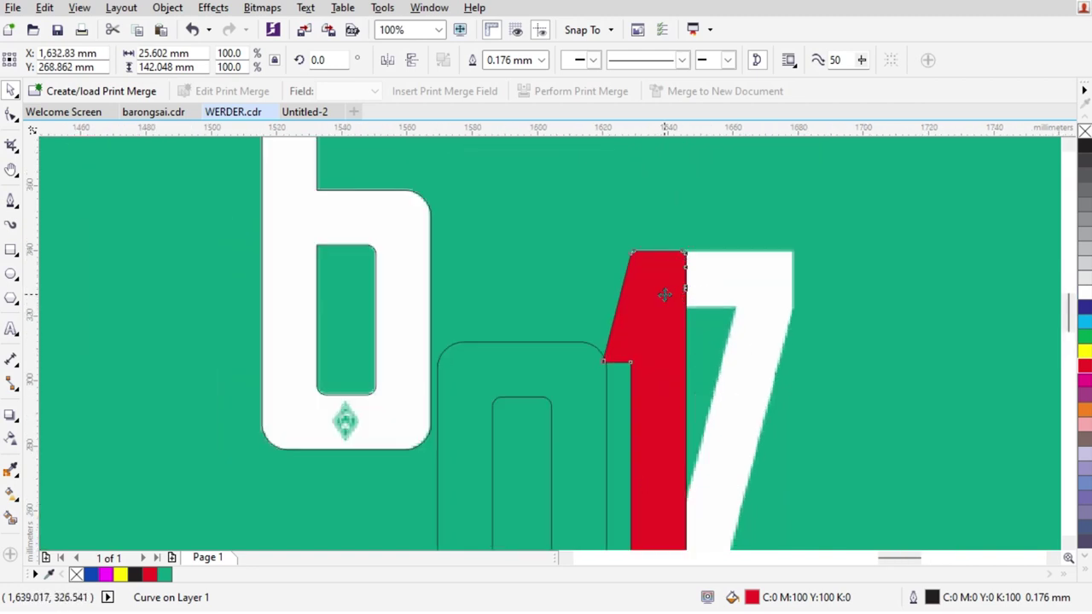
Skew the red 1 to the 7's slant and straighten its edge by raising and deleting nodes
{"action": "left_click_drag", "start_coordinate": [740, 254], "coordinate": [768, 261]}
{"action": "scroll", "coordinate": [777, 266], "scroll_direction": "up", "scroll_amount": 2}
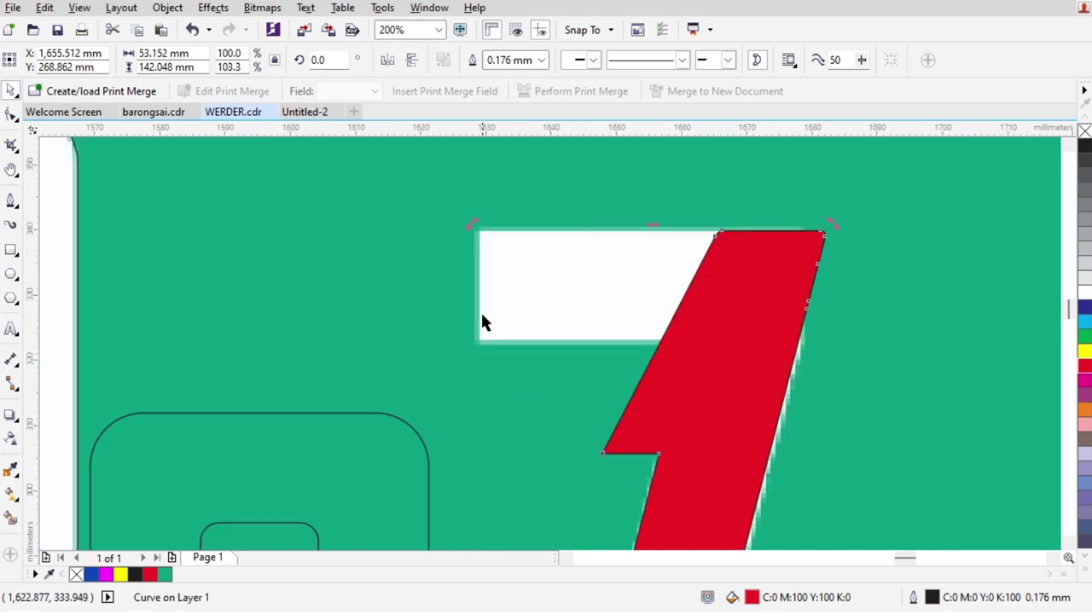
{"action": "left_click", "coordinate": [10, 114]}
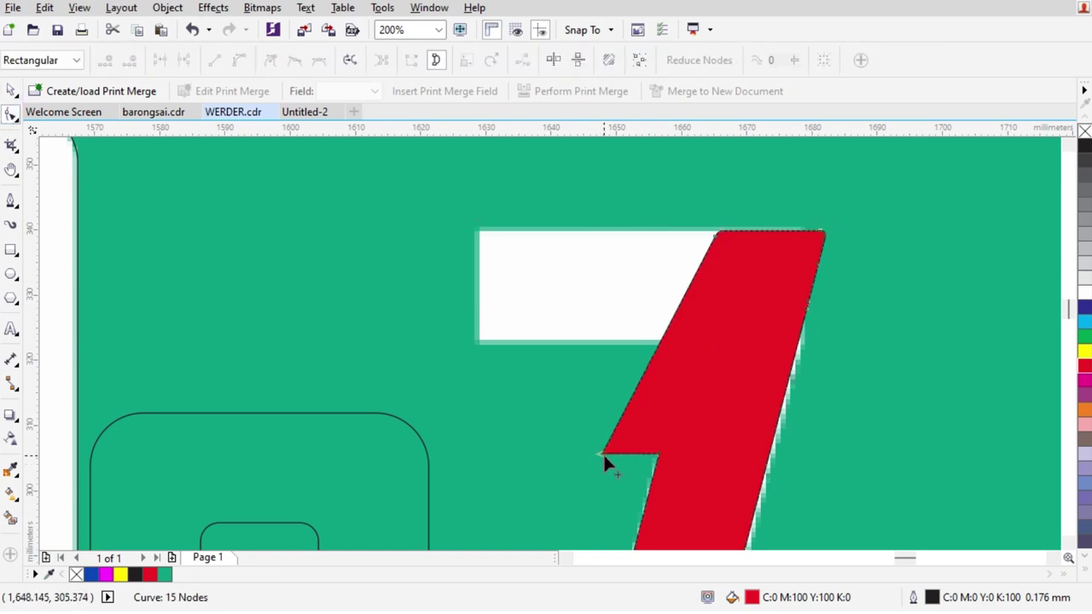
{"action": "left_click_drag", "start_coordinate": [603, 453], "coordinate": [704, 298]}
{"action": "left_click_drag", "start_coordinate": [621, 427], "coordinate": [694, 501]}
{"action": "key", "text": "Delete"}
{"action": "scroll", "coordinate": [768, 282], "scroll_direction": "down", "scroll_amount": 2}
{"action": "scroll", "coordinate": [797, 274], "scroll_direction": "up", "scroll_amount": 2}
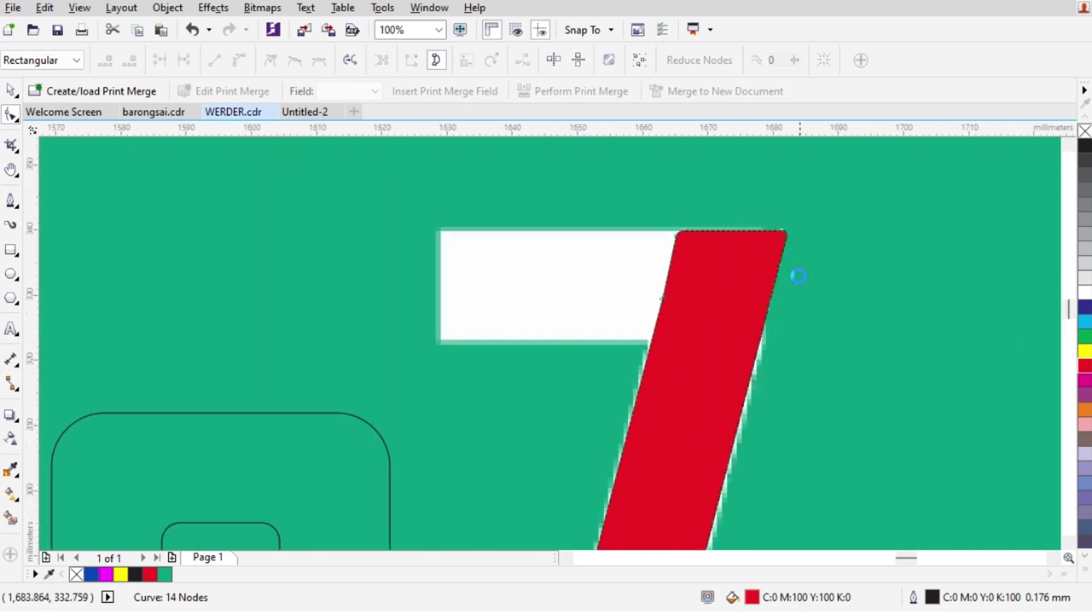
{"action": "key", "text": "space"}
Give the slanted shape a dark-blue outline and no fill
{"action": "right_click", "coordinate": [1084, 311]}
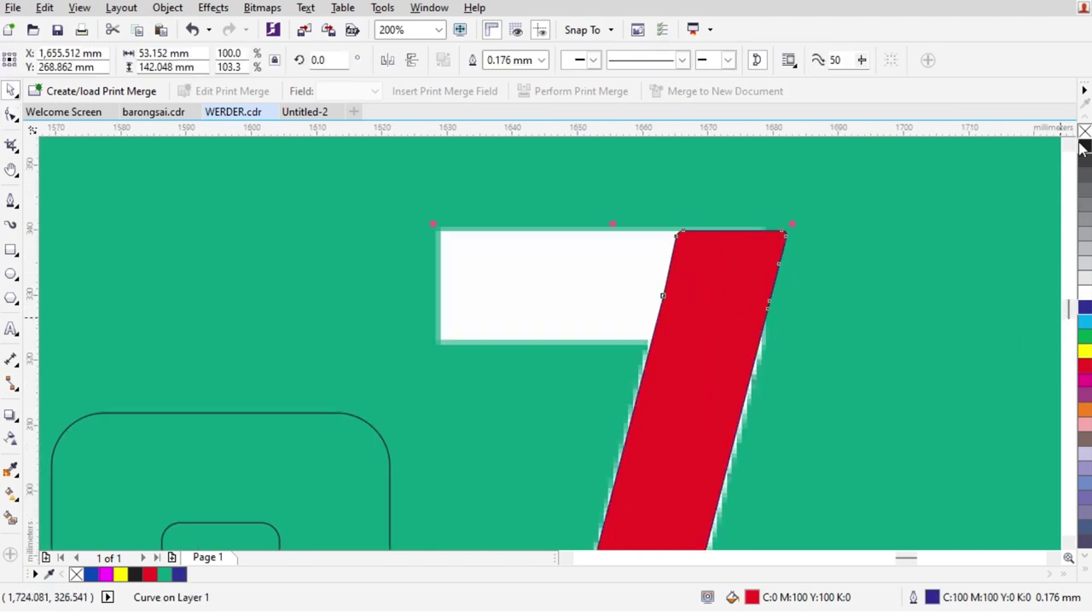
{"action": "left_click", "coordinate": [1084, 132]}
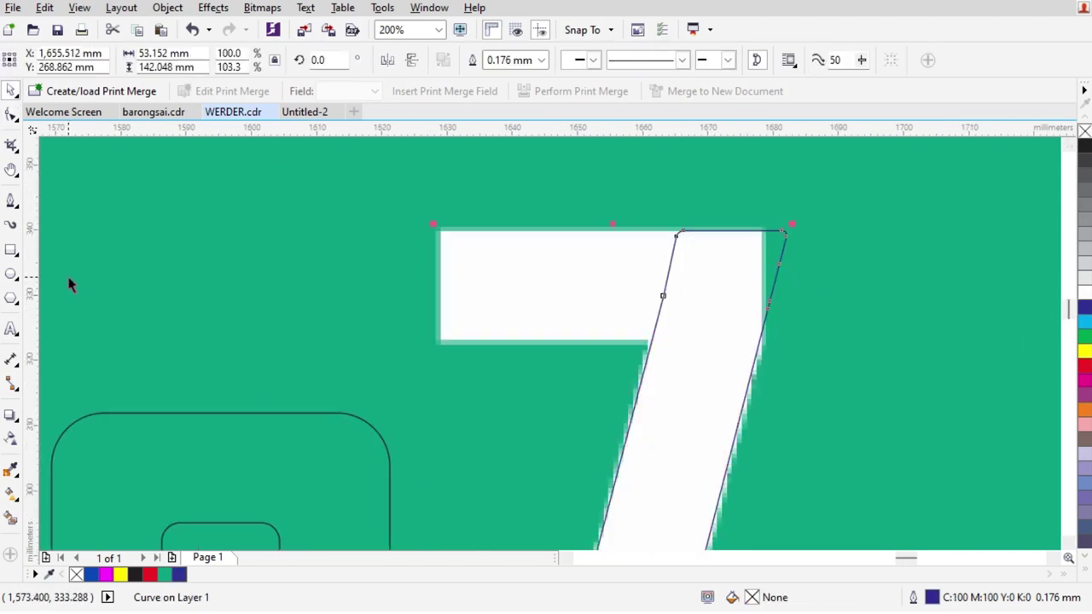
{"action": "left_click", "coordinate": [11, 249]}
Draw a rectangle over the 7's top bar with corners rounded to 0.645 mm
{"action": "mouse_move", "coordinate": [708, 231]}
{"action": "left_mouse_down"}
{"action": "mouse_move", "coordinate": [440, 359]}
{"action": "mouse_move", "coordinate": [441, 340]}
{"action": "left_mouse_up"}
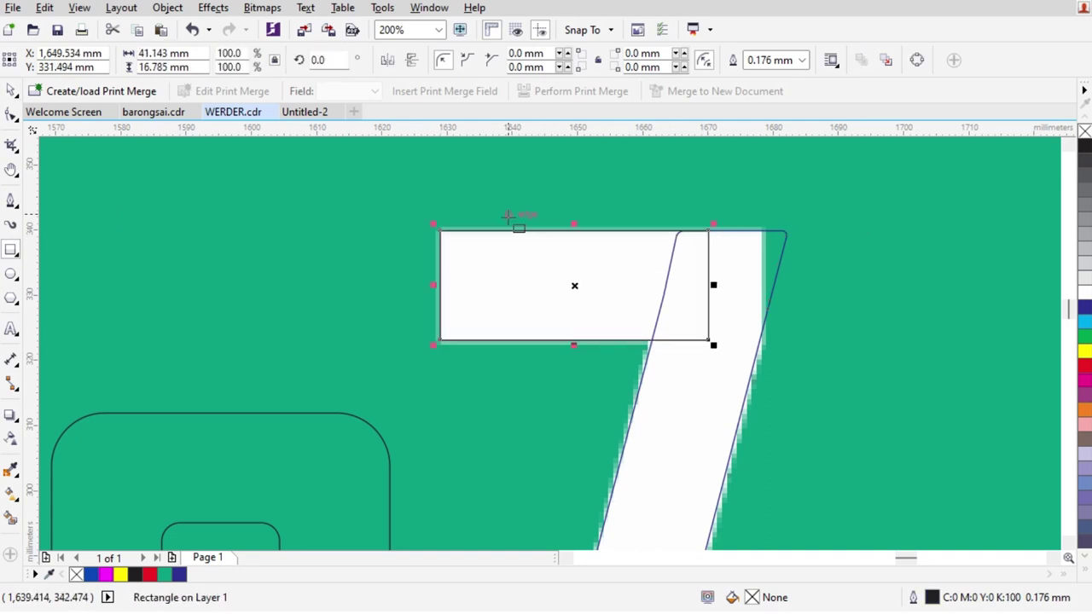
{"action": "scroll", "coordinate": [509, 218], "scroll_direction": "up", "scroll_amount": 1}
{"action": "key", "text": "space"}
{"action": "left_click", "coordinate": [12, 117]}
{"action": "scroll", "coordinate": [390, 238], "scroll_direction": "up", "scroll_amount": 2}
{"action": "left_click_drag", "start_coordinate": [305, 267], "coordinate": [338, 270]}
{"action": "scroll", "coordinate": [531, 286], "scroll_direction": "down", "scroll_amount": 2}
{"action": "scroll", "coordinate": [533, 282], "scroll_direction": "down", "scroll_amount": 1}
{"action": "scroll", "coordinate": [745, 280], "scroll_direction": "up", "scroll_amount": 1}
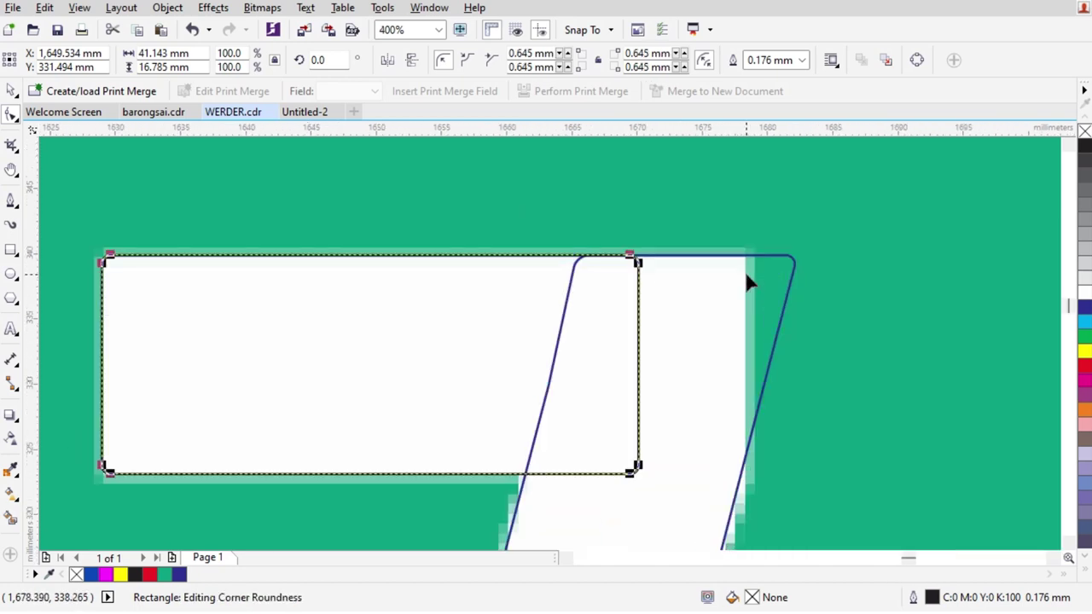
Trim the bar's right end with a cutting rectangle, then delete the cutter
{"action": "left_click", "coordinate": [11, 250]}
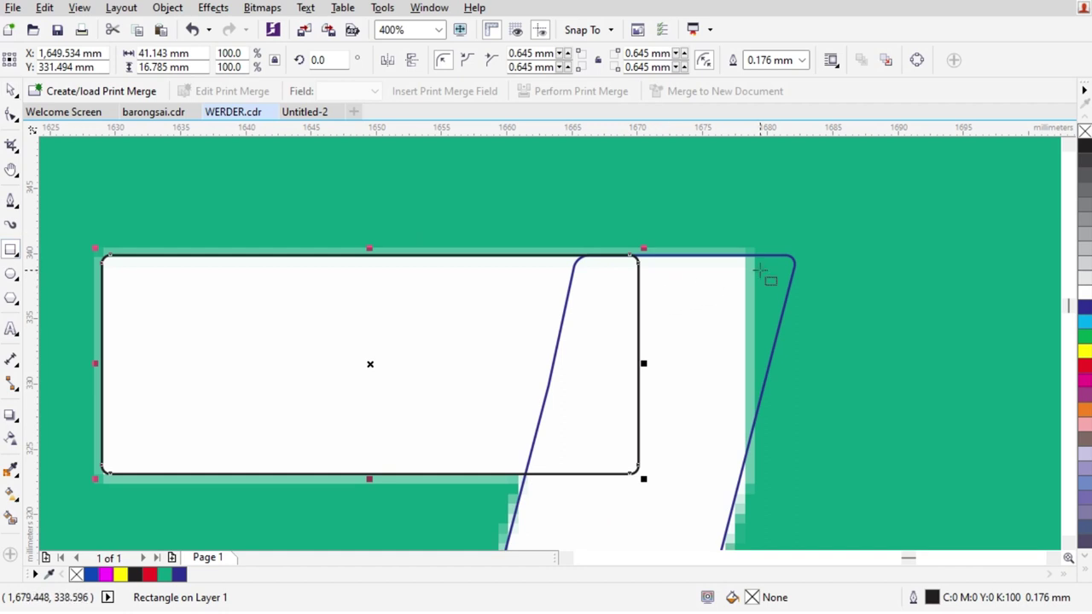
{"action": "mouse_move", "coordinate": [748, 254]}
{"action": "left_mouse_down"}
{"action": "mouse_move", "coordinate": [850, 495]}
{"action": "mouse_move", "coordinate": [884, 510]}
{"action": "left_mouse_up"}
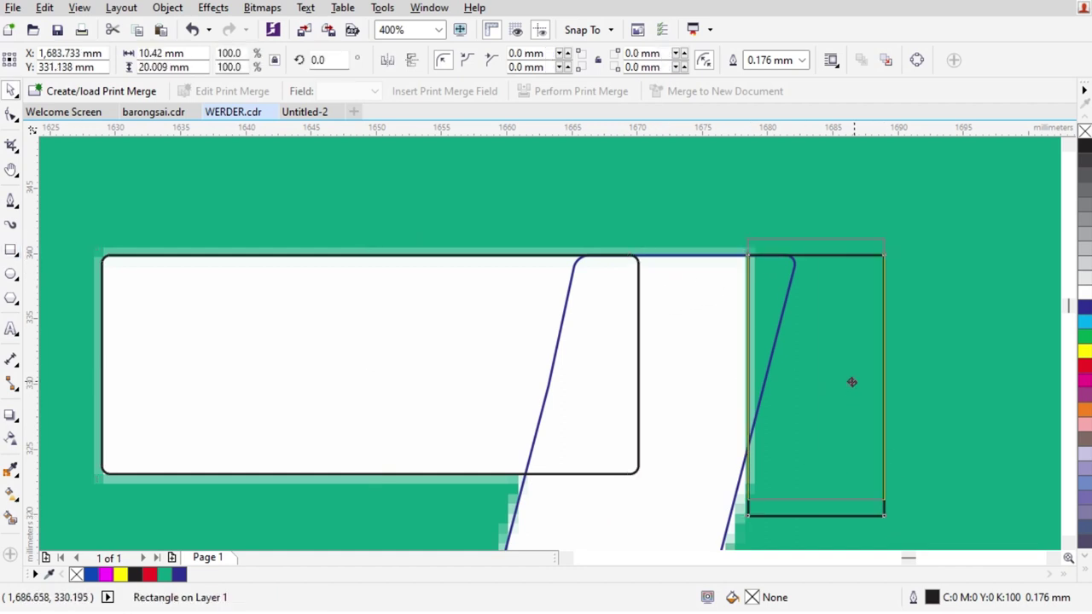
{"action": "left_click", "coordinate": [716, 321], "text": "shift"}
{"action": "left_click", "coordinate": [502, 59]}
{"action": "left_click", "coordinate": [743, 263]}
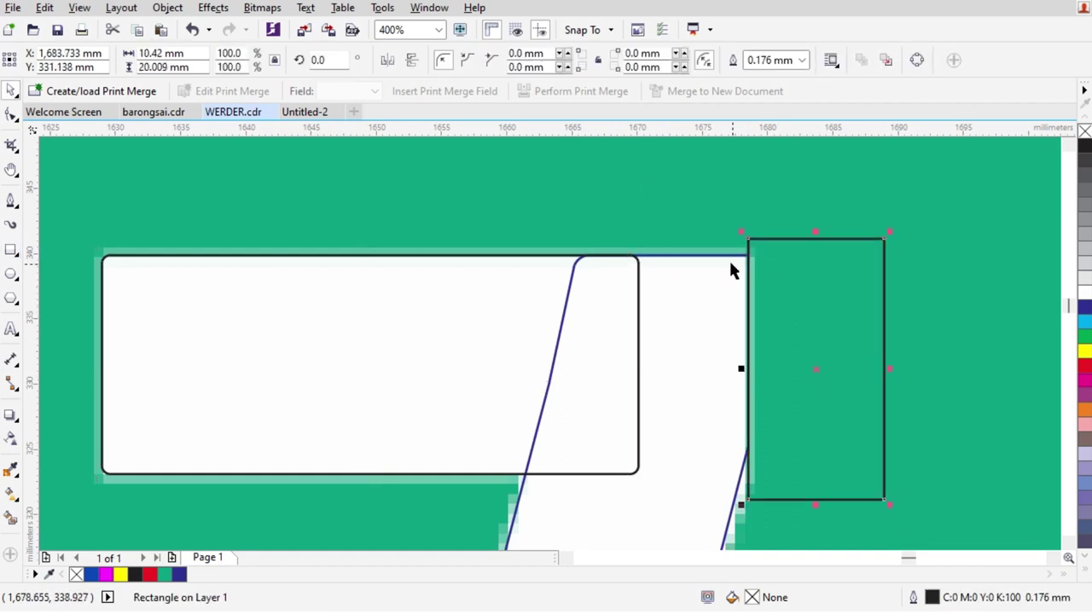
{"action": "key", "text": "Delete"}
Place a copy of the rounded bar farther right and cut away its overlapping left part
{"action": "left_click_drag", "start_coordinate": [606, 296], "coordinate": [691, 321]}
{"action": "scroll", "coordinate": [734, 298], "scroll_direction": "up", "scroll_amount": 1}
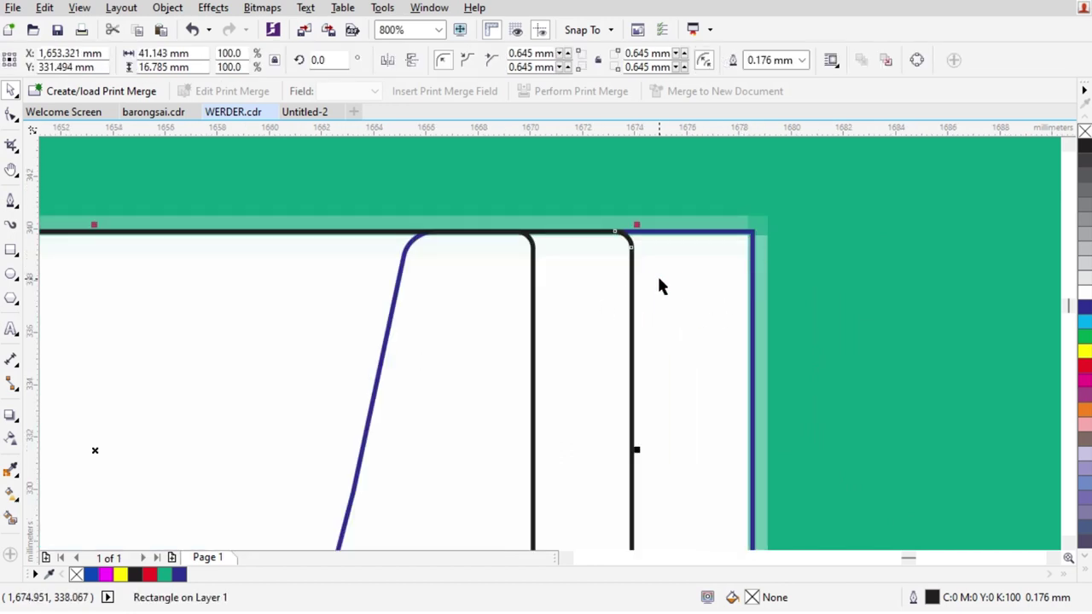
{"action": "left_click", "coordinate": [741, 297], "text": "shift"}
{"action": "key", "text": "ctrl+Page_Down"}
{"action": "key", "text": "Escape"}
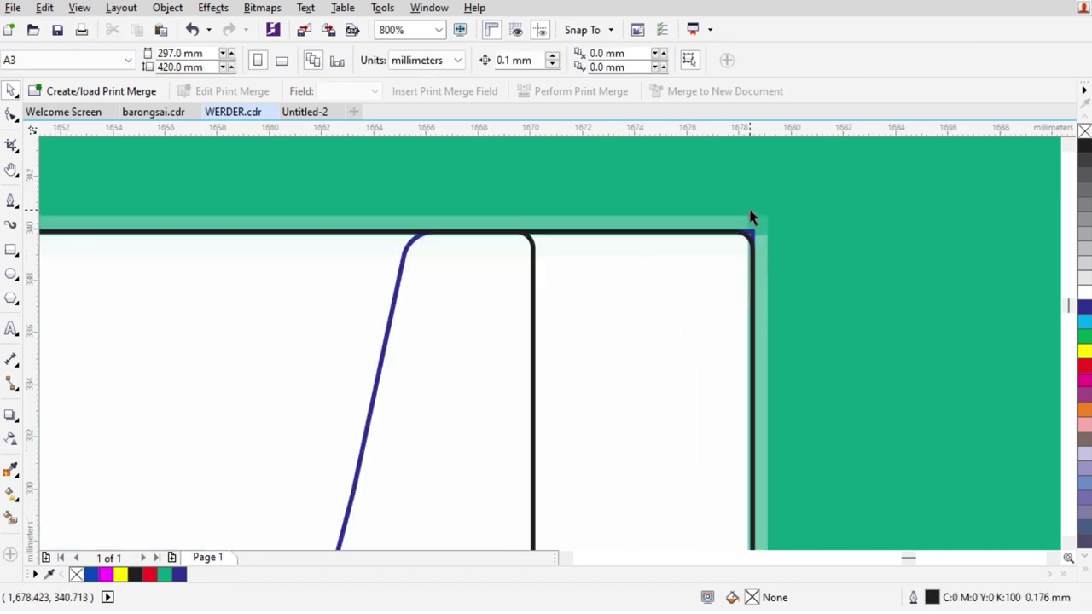
Draw a small rectangle at the bar's top-right corner and trim it against the bar copy
{"action": "scroll", "coordinate": [751, 214], "scroll_direction": "up", "scroll_amount": 1}
{"action": "left_click_drag", "start_coordinate": [686, 227], "coordinate": [833, 330]}
{"action": "scroll", "coordinate": [770, 248], "scroll_direction": "down", "scroll_amount": 3}
{"action": "key", "text": "space"}
{"action": "scroll", "coordinate": [764, 345], "scroll_direction": "up", "scroll_amount": 1}
{"action": "left_click", "coordinate": [708, 359], "text": "shift"}
{"action": "left_click", "coordinate": [503, 59]}
{"action": "key", "text": "Escape"}
Convert the right rectangle to curves, delete its corner nodes and straighten the bottom for a smooth rounded corner
{"action": "left_click", "coordinate": [802, 178]}
{"action": "left_click", "coordinate": [753, 345]}
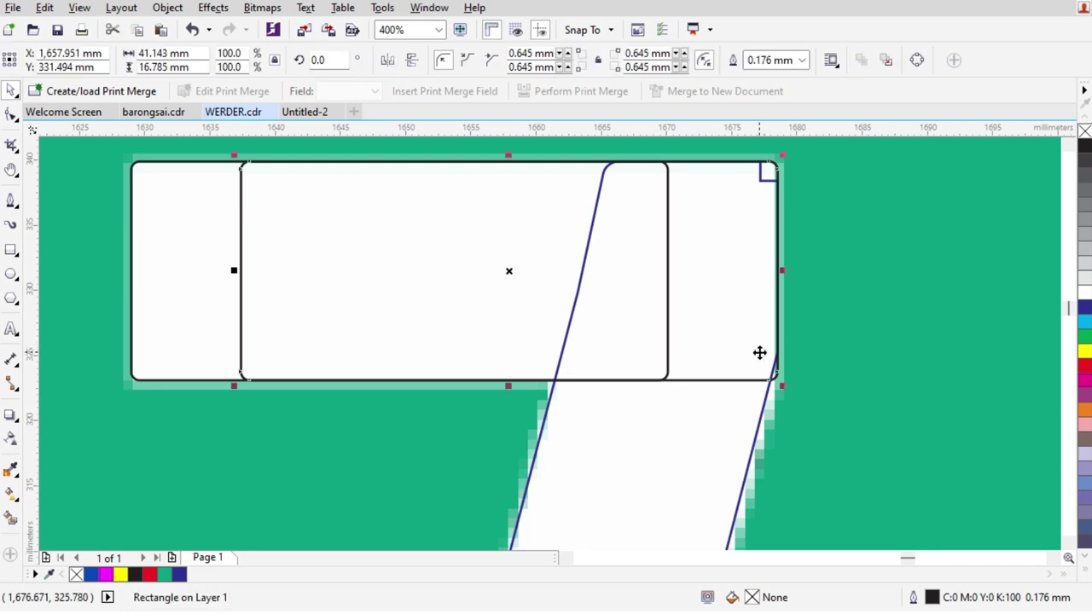
{"action": "left_click", "coordinate": [11, 113]}
{"action": "scroll", "coordinate": [751, 375], "scroll_direction": "up", "scroll_amount": 1}
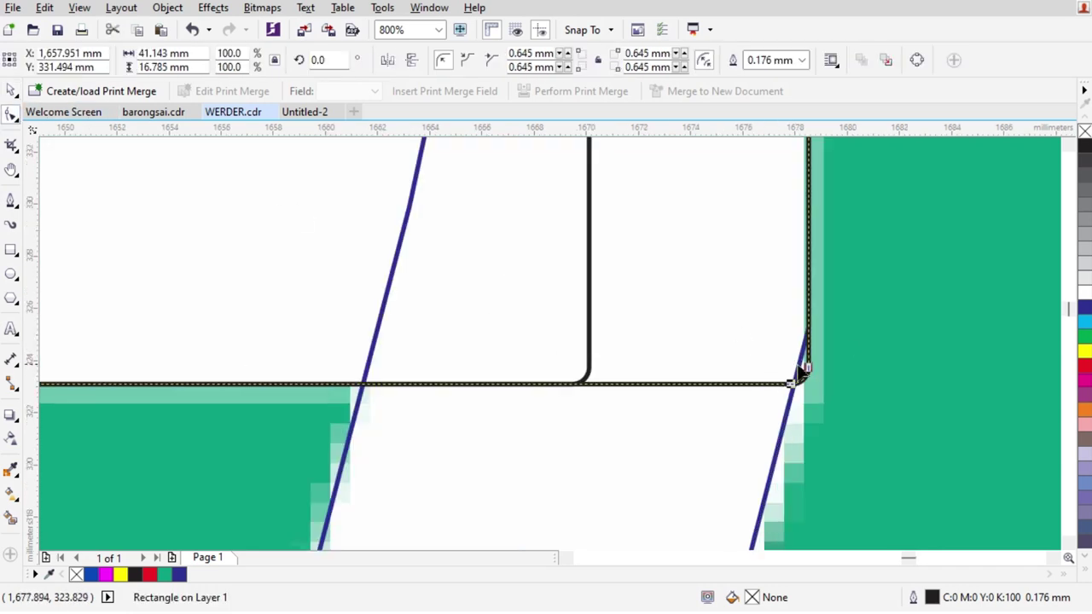
{"action": "left_click_drag", "start_coordinate": [815, 267], "coordinate": [810, 265]}
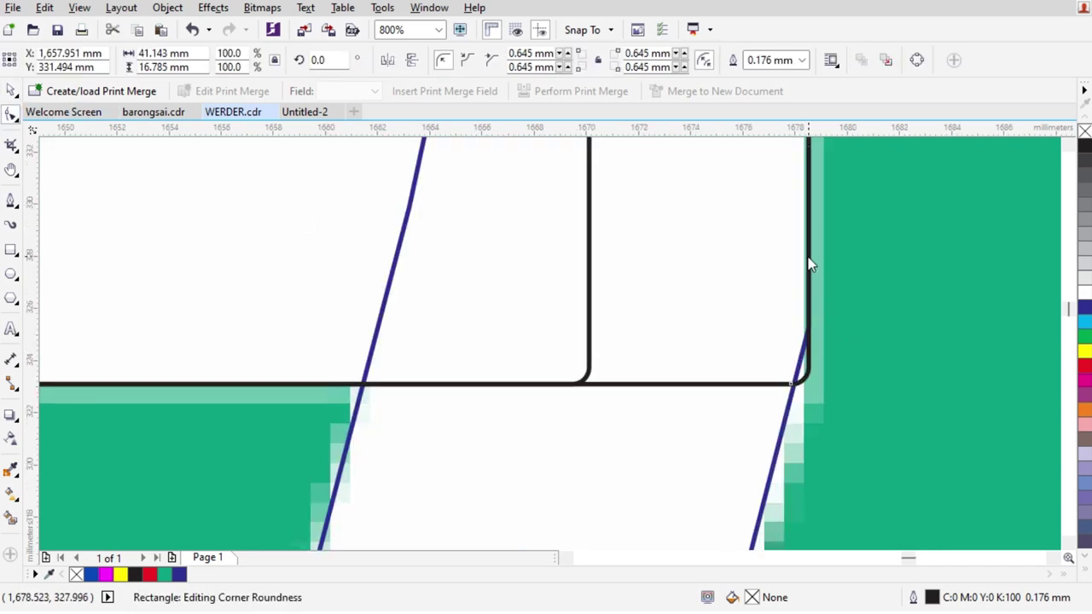
{"action": "key", "text": "ctrl+q"}
{"action": "left_click", "coordinate": [671, 384]}
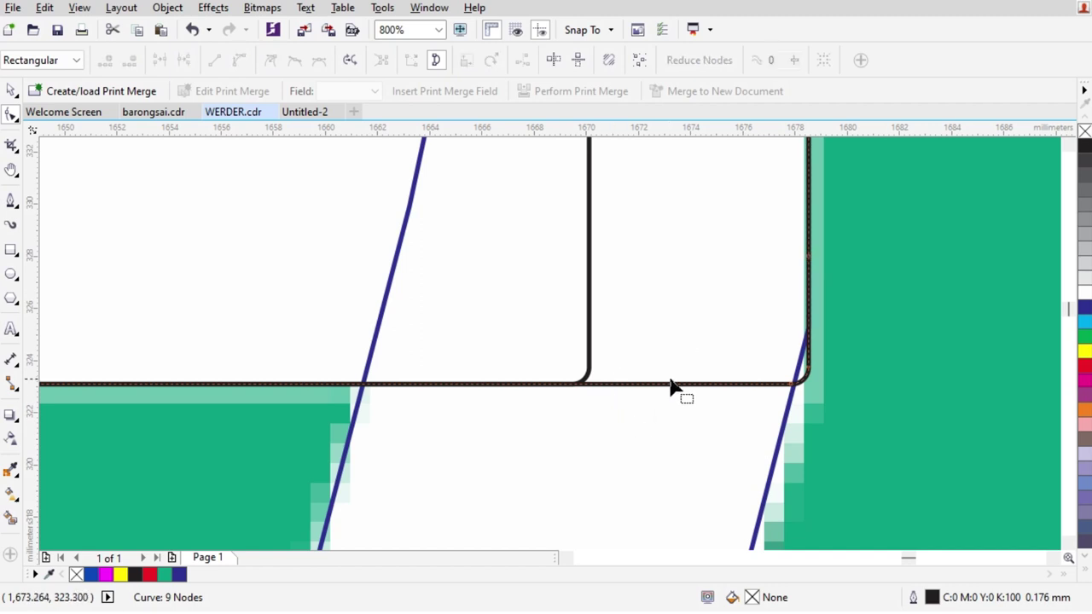
{"action": "left_click_drag", "start_coordinate": [810, 307], "coordinate": [703, 460]}
{"action": "key", "text": "Delete"}
{"action": "left_click_drag", "start_coordinate": [804, 195], "coordinate": [609, 312]}
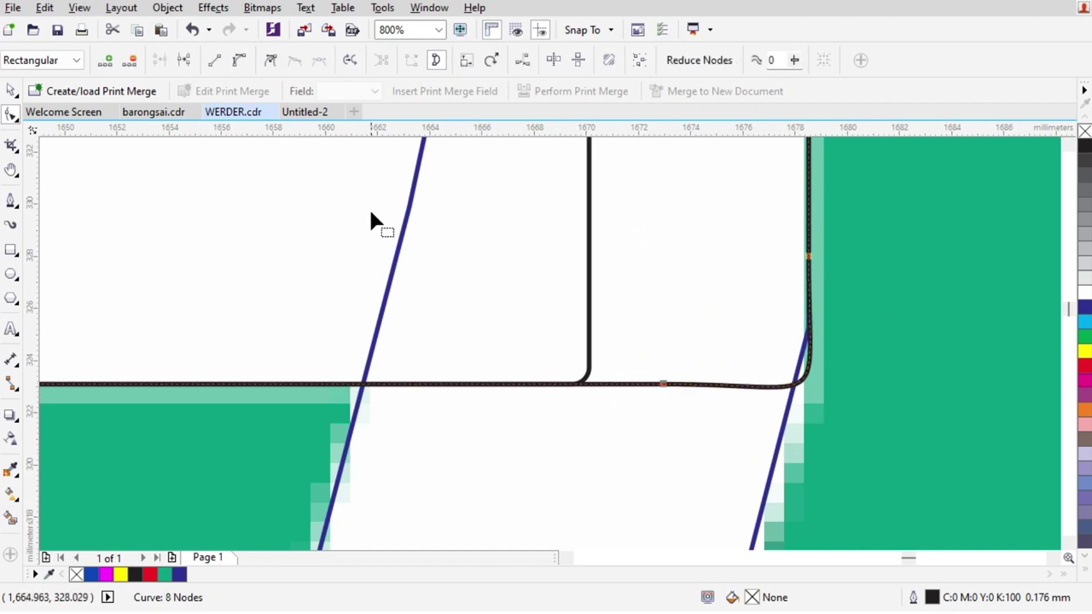
{"action": "left_click", "coordinate": [214, 59]}
{"action": "scroll", "coordinate": [536, 282], "scroll_direction": "down", "scroll_amount": 4}
{"action": "key", "text": "space"}
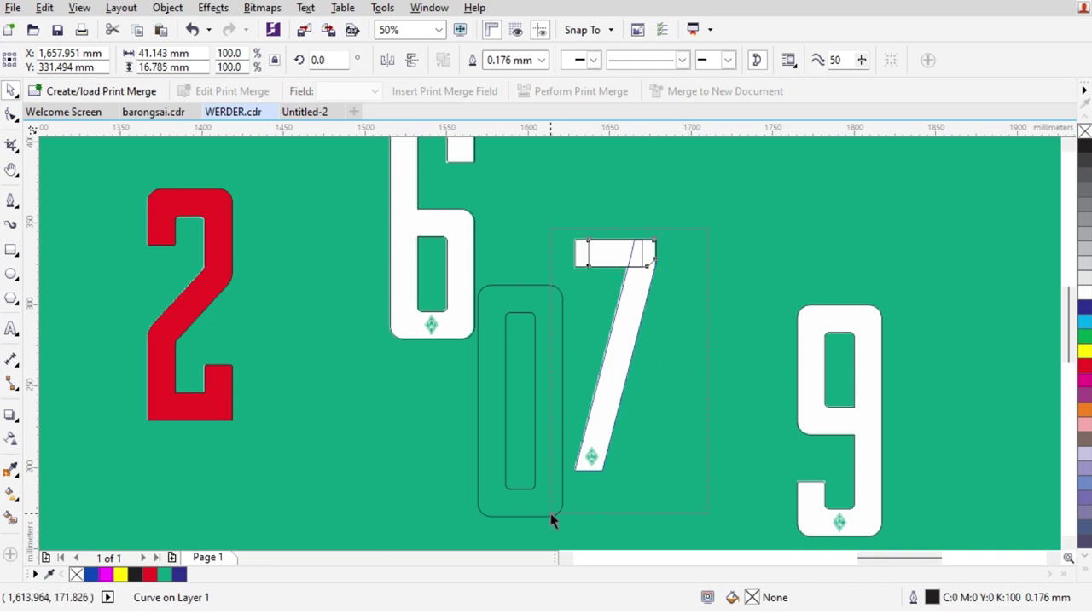
Combine the 7's pieces into one curve and fill it yellow
{"action": "left_click_drag", "start_coordinate": [551, 520], "coordinate": [551, 519]}
{"action": "left_click", "coordinate": [472, 62]}
{"action": "left_click", "coordinate": [1084, 350]}
{"action": "left_click", "coordinate": [864, 320]}
{"action": "scroll", "coordinate": [863, 317], "scroll_direction": "down", "scroll_amount": 2}
{"action": "left_click", "coordinate": [796, 271]}
{"action": "scroll", "coordinate": [796, 271], "scroll_direction": "down", "scroll_amount": 1}
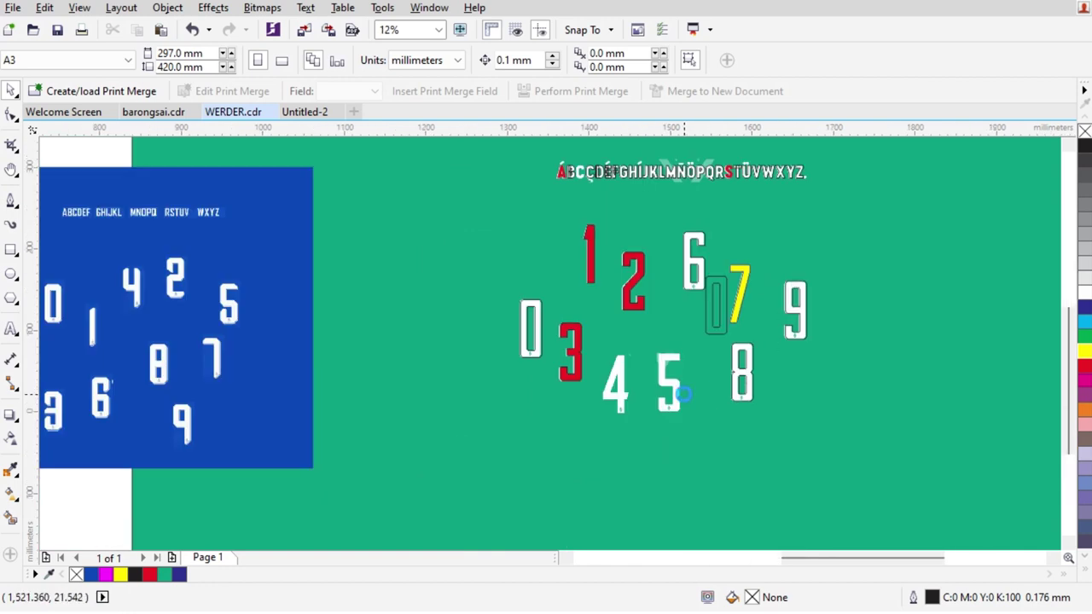
{"action": "scroll", "coordinate": [688, 397], "scroll_direction": "up", "scroll_amount": 1}
Move the rounded 0 outline over the white 5, lining it up with the 5's outer edges
{"action": "left_click_drag", "start_coordinate": [764, 195], "coordinate": [640, 406]}
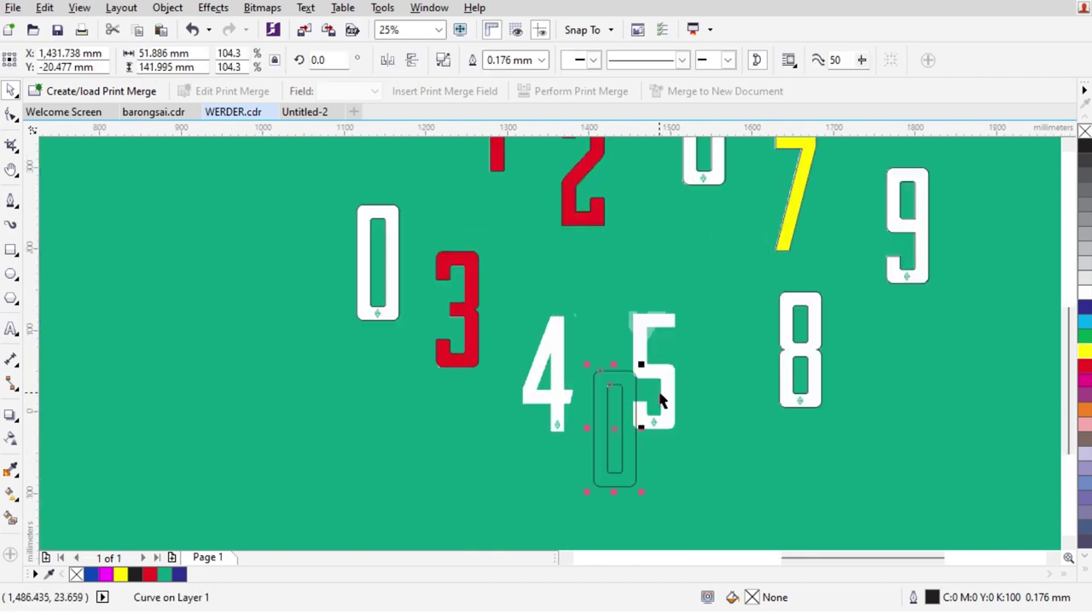
{"action": "scroll", "coordinate": [674, 375], "scroll_direction": "up", "scroll_amount": 3}
{"action": "scroll", "coordinate": [534, 394], "scroll_direction": "down", "scroll_amount": 1}
{"action": "left_click_drag", "start_coordinate": [371, 452], "coordinate": [568, 314]}
{"action": "scroll", "coordinate": [460, 248], "scroll_direction": "up", "scroll_amount": 1}
{"action": "left_click_drag", "start_coordinate": [482, 364], "coordinate": [439, 259]}
{"action": "scroll", "coordinate": [573, 247], "scroll_direction": "down", "scroll_amount": 1}
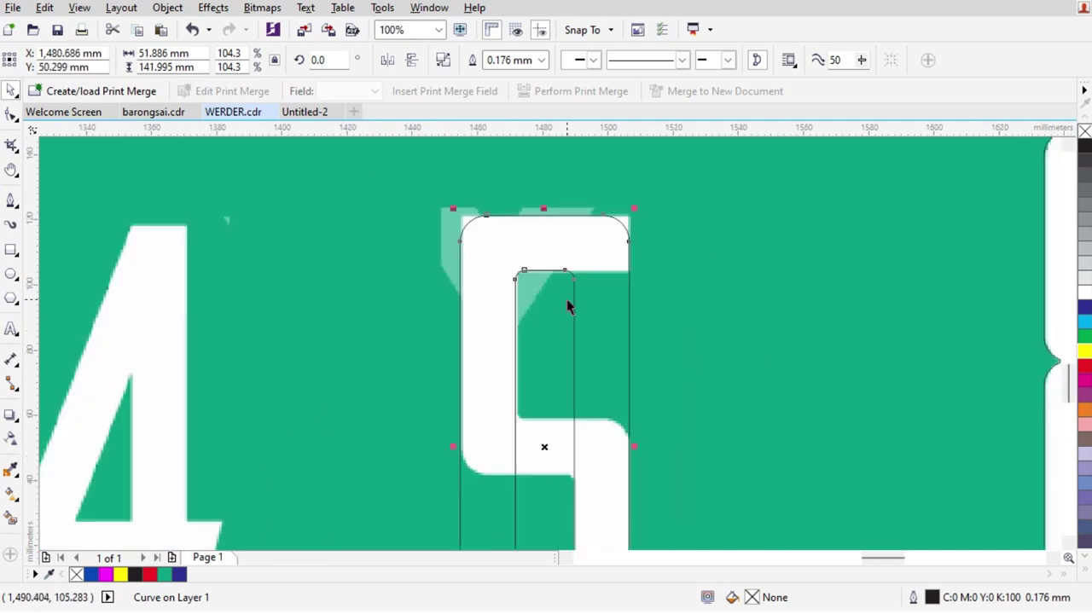
{"action": "scroll", "coordinate": [529, 500], "scroll_direction": "down", "scroll_amount": 1}
{"action": "scroll", "coordinate": [530, 501], "scroll_direction": "up", "scroll_amount": 1}
{"action": "scroll", "coordinate": [530, 501], "scroll_direction": "down", "scroll_amount": 1}
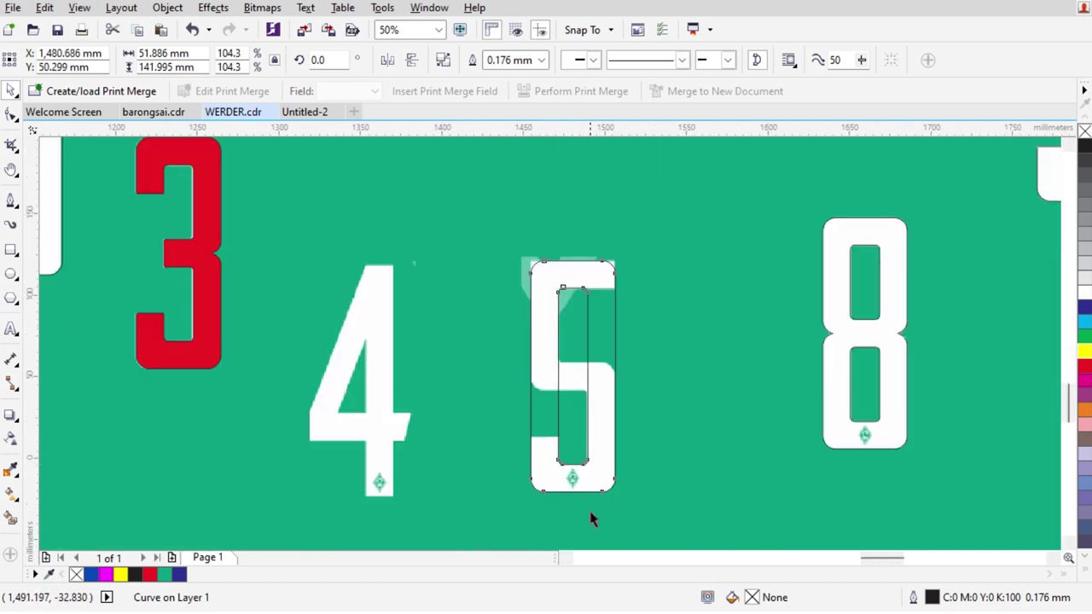
{"action": "scroll", "coordinate": [609, 466], "scroll_direction": "up", "scroll_amount": 1}
{"action": "scroll", "coordinate": [609, 465], "scroll_direction": "up", "scroll_amount": 1}
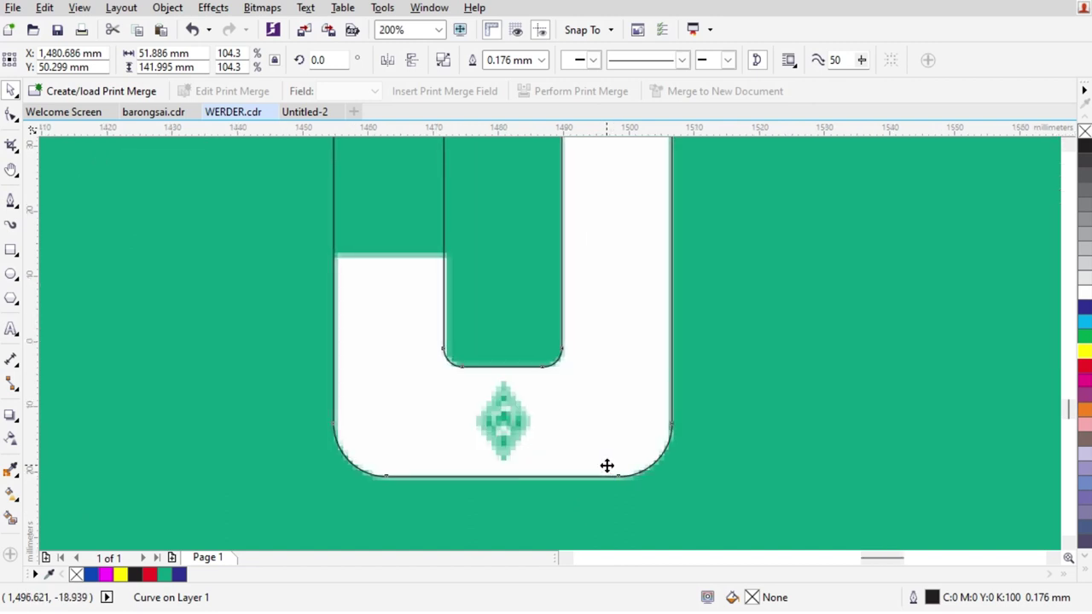
{"action": "scroll", "coordinate": [597, 458], "scroll_direction": "down", "scroll_amount": 2}
{"action": "scroll", "coordinate": [613, 355], "scroll_direction": "up", "scroll_amount": 1}
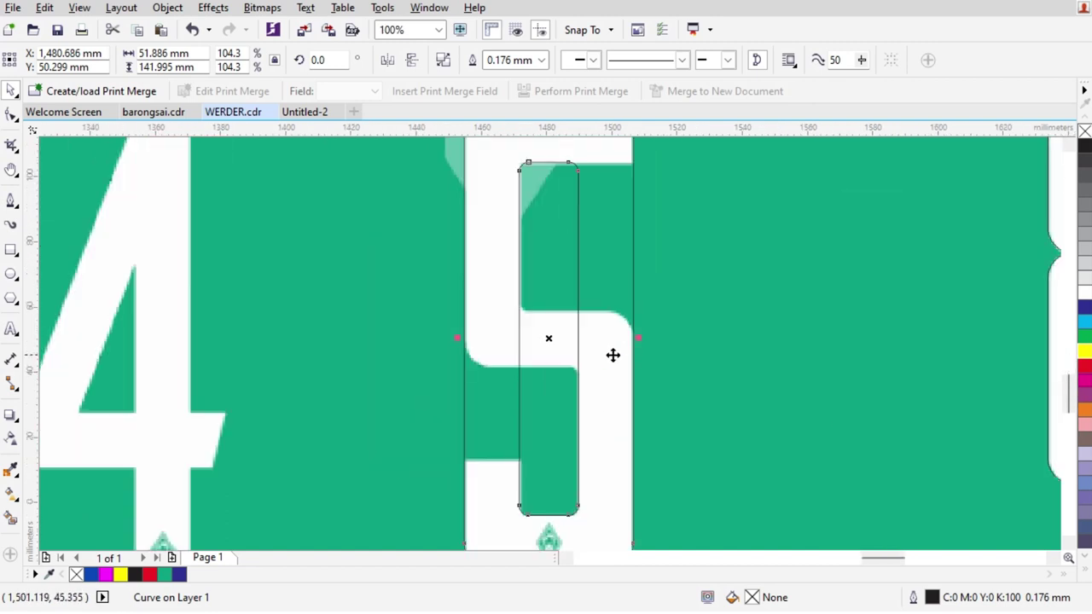
{"action": "left_click", "coordinate": [11, 250]}
Draw a cutting rectangle over the 5's upper part and trial-trim the outline, then undo it
{"action": "mouse_move", "coordinate": [436, 474]}
{"action": "left_mouse_down"}
{"action": "mouse_move", "coordinate": [577, 348]}
{"action": "mouse_move", "coordinate": [674, 194]}
{"action": "left_mouse_up"}
{"action": "scroll", "coordinate": [597, 225], "scroll_direction": "down", "scroll_amount": 1}
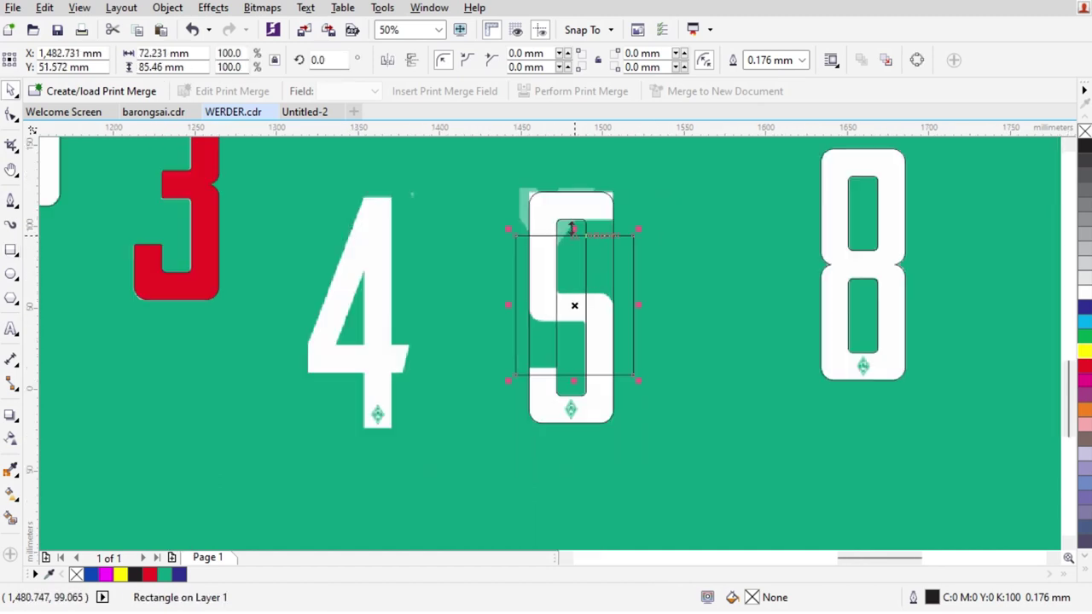
{"action": "left_click_drag", "start_coordinate": [575, 228], "coordinate": [585, 165]}
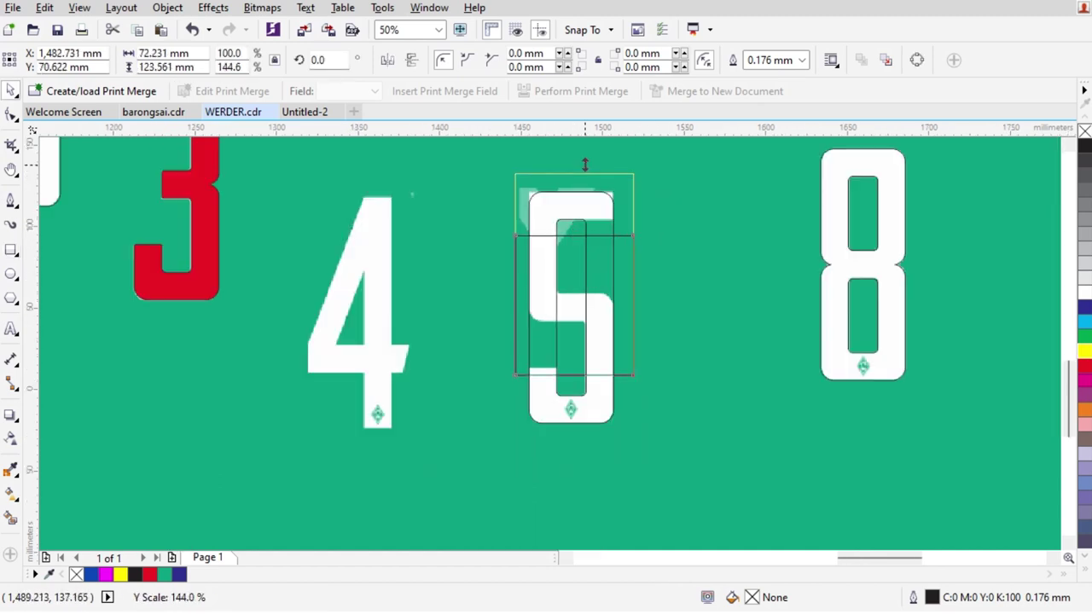
{"action": "left_click", "coordinate": [592, 398], "text": "shift"}
{"action": "left_click", "coordinate": [503, 63]}
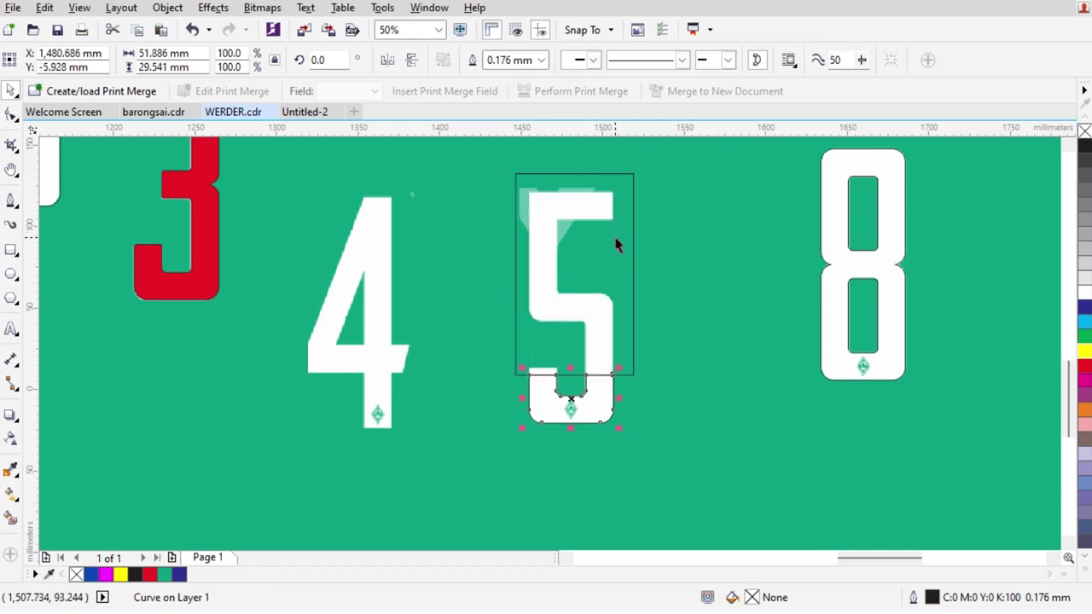
{"action": "key", "text": "ctrl+z"}
{"action": "left_click", "coordinate": [673, 247]}
Move the spare outline aside, trim the 5's outline to its bottom U-curve, and copy it upward
{"action": "left_click_drag", "start_coordinate": [589, 395], "coordinate": [714, 387]}
{"action": "left_click", "coordinate": [620, 373]}
{"action": "left_click", "coordinate": [611, 324], "text": "shift"}
{"action": "left_click", "coordinate": [494, 61]}
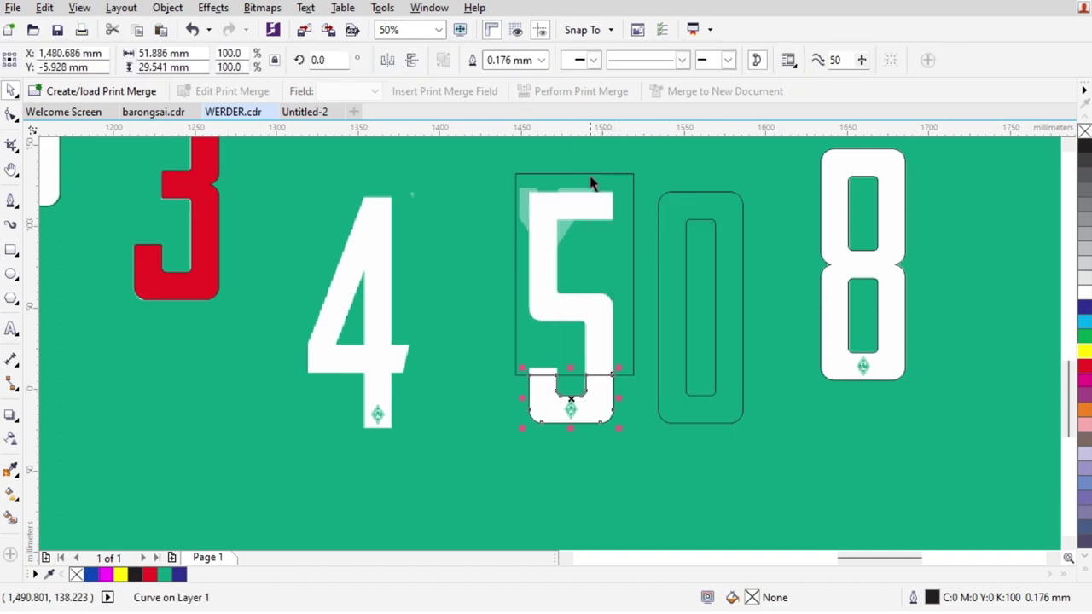
{"action": "left_click", "coordinate": [592, 175]}
{"action": "scroll", "coordinate": [592, 383], "scroll_direction": "up", "scroll_amount": 2}
{"action": "left_click_drag", "start_coordinate": [600, 361], "coordinate": [600, 235]}
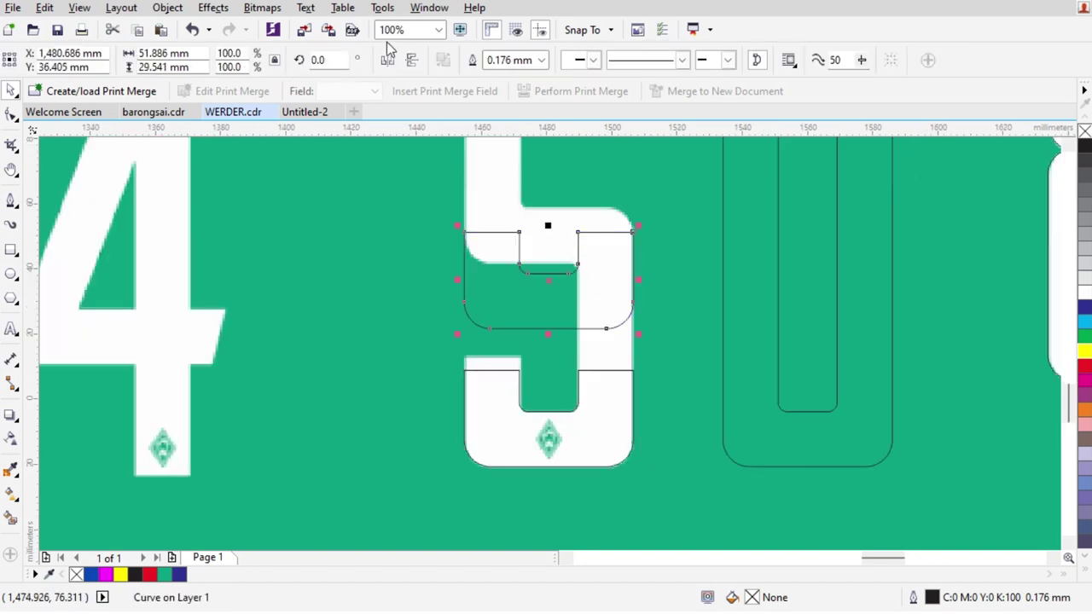
Flip the curve copy onto the 5's bend, trim off its left half, and mirror the remaining piece
{"action": "left_click", "coordinate": [387, 62]}
{"action": "scroll", "coordinate": [597, 268], "scroll_direction": "up", "scroll_amount": 2}
{"action": "left_click_drag", "start_coordinate": [626, 287], "coordinate": [629, 305]}
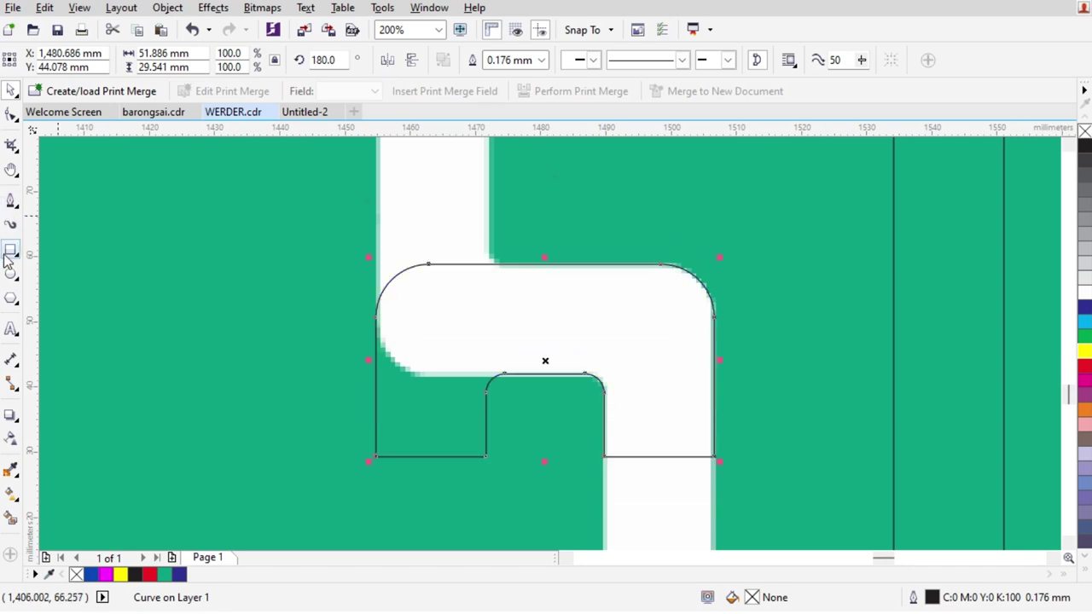
{"action": "left_click", "coordinate": [12, 250]}
{"action": "left_click_drag", "start_coordinate": [229, 232], "coordinate": [516, 491]}
{"action": "key", "text": "space"}
{"action": "left_click", "coordinate": [576, 307], "text": "shift"}
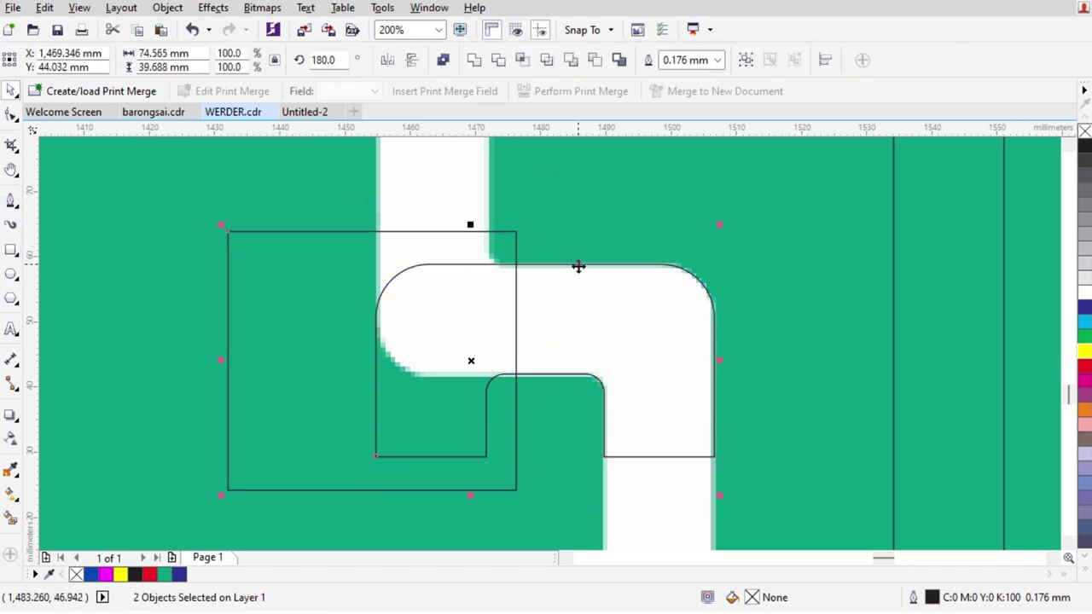
{"action": "left_click", "coordinate": [499, 59]}
{"action": "left_click", "coordinate": [571, 356]}
{"action": "left_click", "coordinate": [465, 349]}
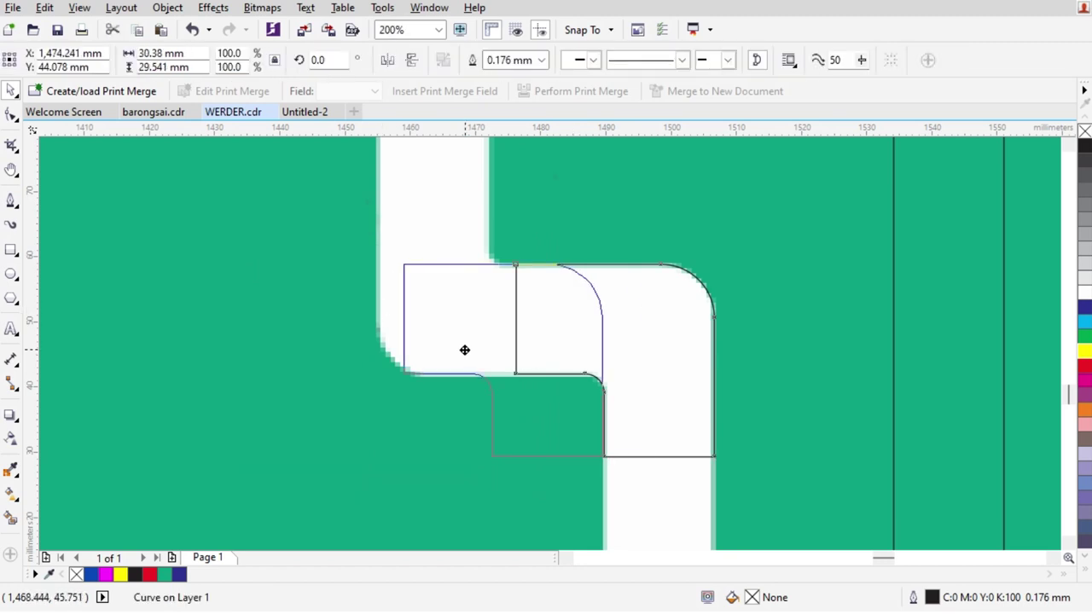
{"action": "left_click", "coordinate": [387, 60]}
{"action": "left_click", "coordinate": [411, 60]}
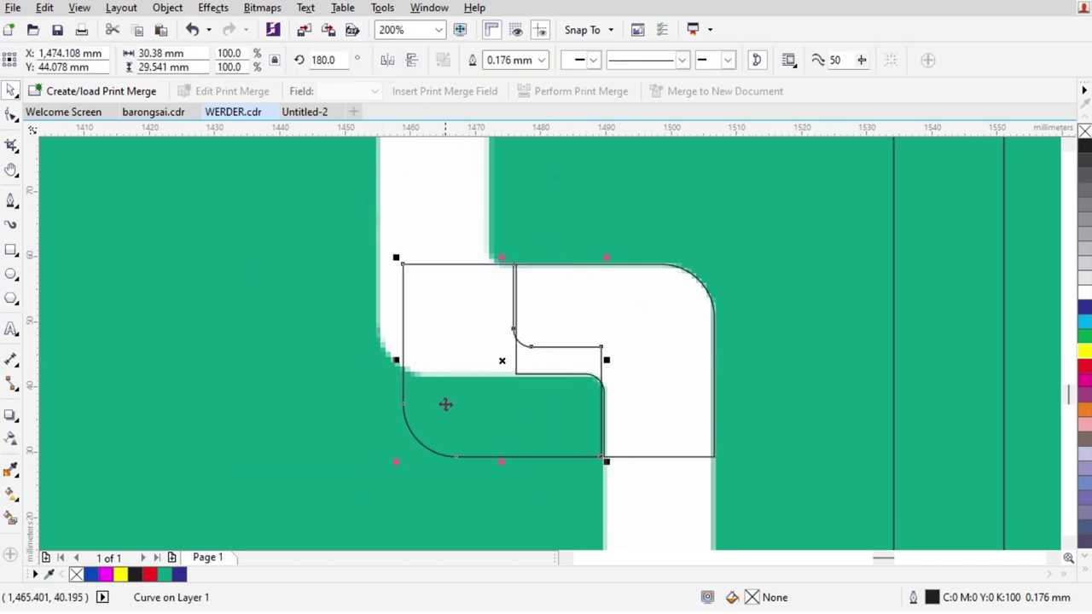
Move the L-shaped curve up to the 5's top bend
{"action": "scroll", "coordinate": [490, 331], "scroll_direction": "down", "scroll_amount": 1}
{"action": "left_click", "coordinate": [451, 439], "text": "shift"}
{"action": "left_click", "coordinate": [629, 349]}
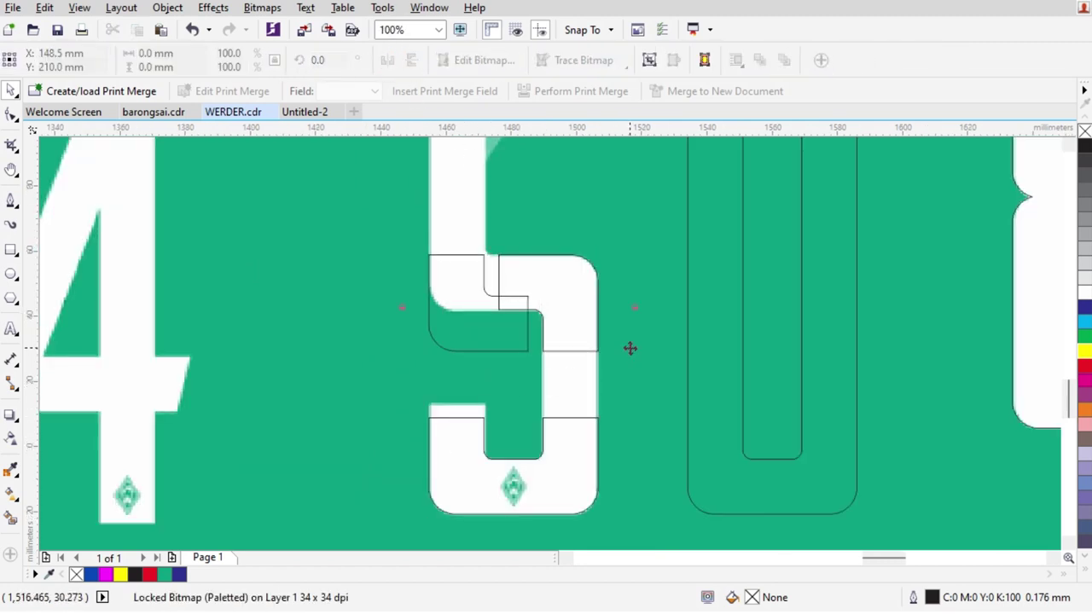
{"action": "scroll", "coordinate": [516, 292], "scroll_direction": "up", "scroll_amount": 1}
{"action": "left_click", "coordinate": [543, 313]}
{"action": "left_click_drag", "start_coordinate": [458, 401], "coordinate": [458, 247]}
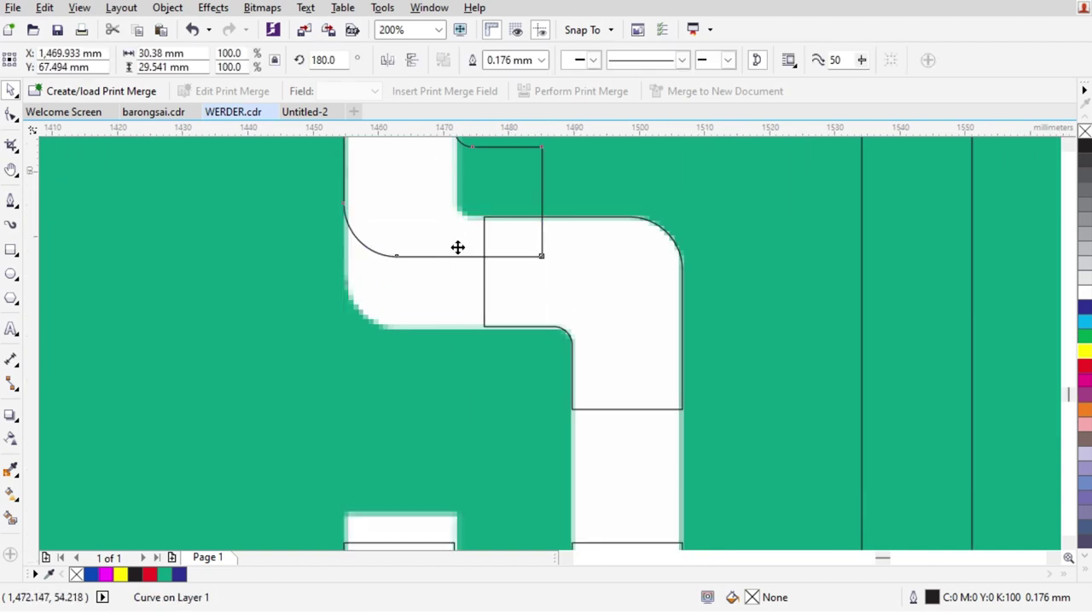
{"action": "scroll", "coordinate": [458, 247], "scroll_direction": "up", "scroll_amount": 1}
In wireframe view, move the L-shaped curve down and snap its edge flush with the neighbouring line
{"action": "left_click", "coordinate": [79, 8]}
{"action": "left_click", "coordinate": [110, 44]}
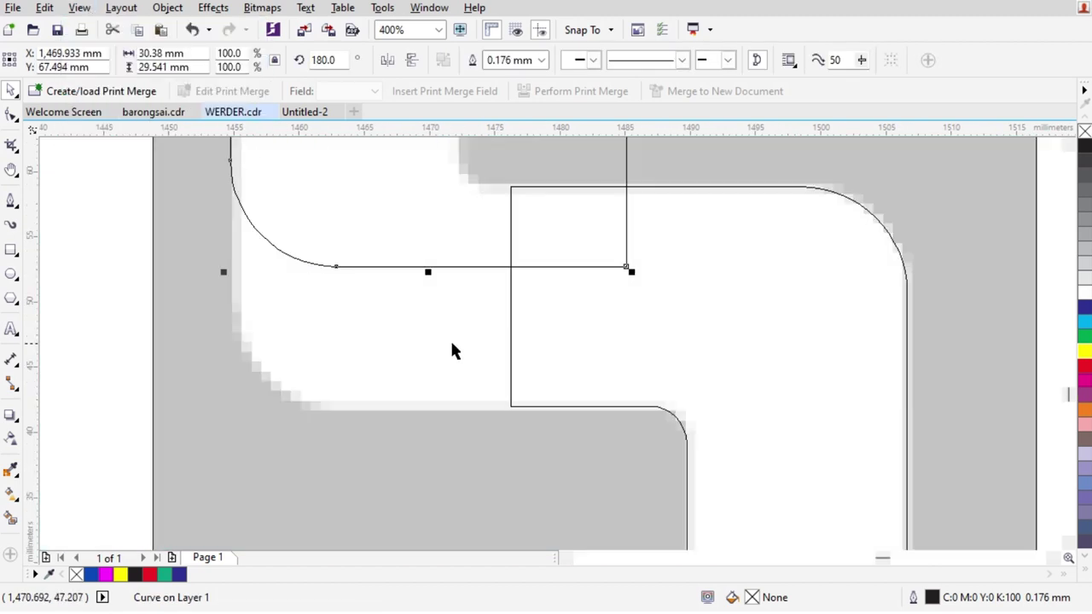
{"action": "scroll", "coordinate": [432, 339], "scroll_direction": "up", "scroll_amount": 1}
{"action": "left_click_drag", "start_coordinate": [468, 227], "coordinate": [454, 499]}
{"action": "scroll", "coordinate": [727, 473], "scroll_direction": "up", "scroll_amount": 3}
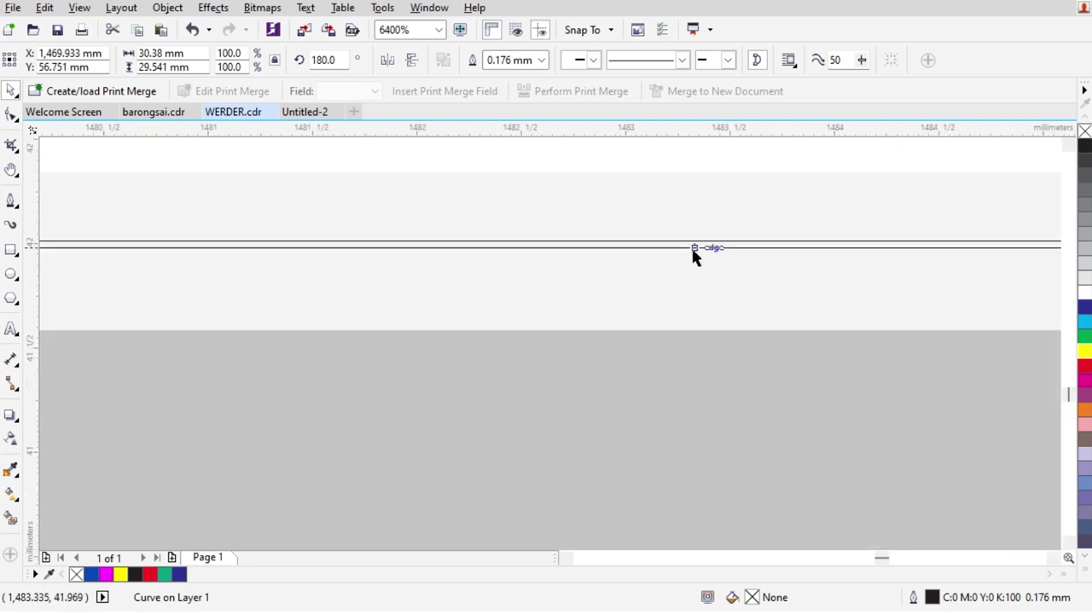
{"action": "left_click_drag", "start_coordinate": [689, 248], "coordinate": [731, 241]}
{"action": "scroll", "coordinate": [646, 349], "scroll_direction": "down", "scroll_amount": 2}
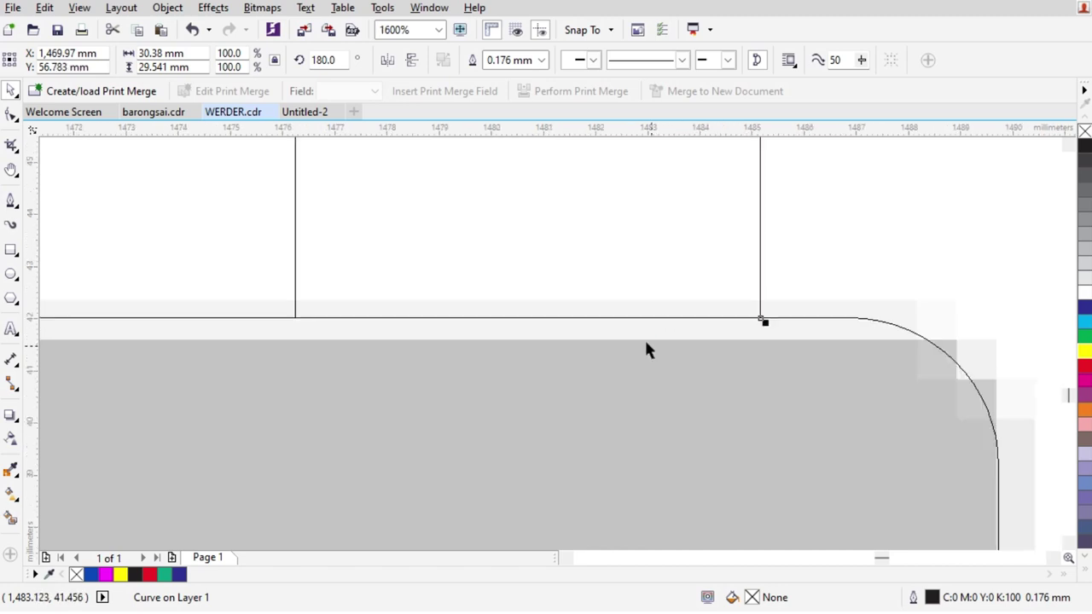
Return to Enhanced view and select the 5's curved middle piece
{"action": "left_click", "coordinate": [79, 7]}
{"action": "left_click", "coordinate": [111, 101]}
{"action": "scroll", "coordinate": [578, 339], "scroll_direction": "down", "scroll_amount": 3}
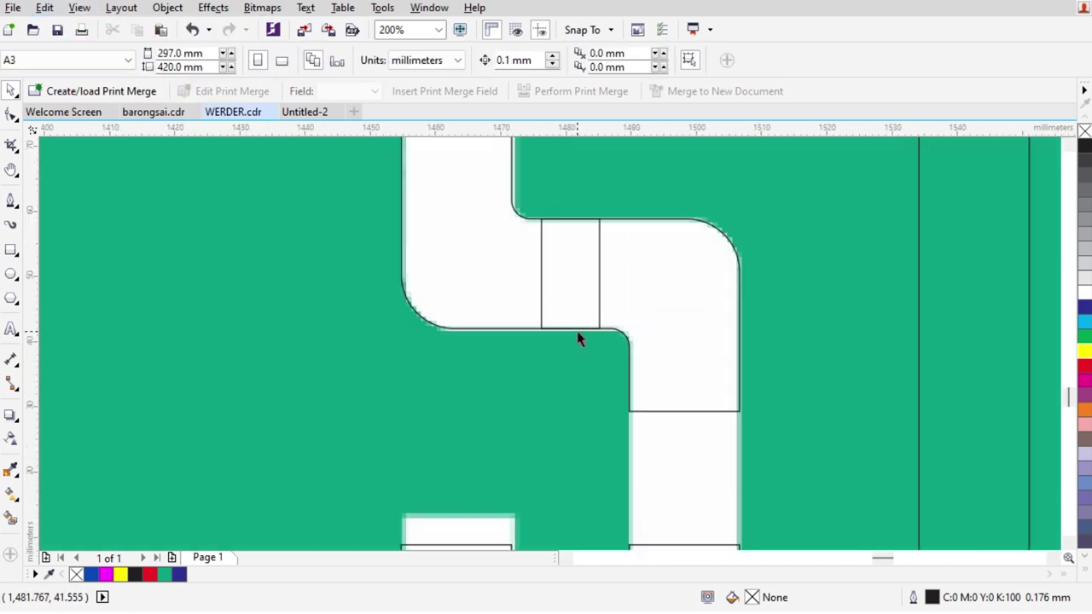
{"action": "scroll", "coordinate": [580, 333], "scroll_direction": "down", "scroll_amount": 2}
{"action": "scroll", "coordinate": [595, 377], "scroll_direction": "up", "scroll_amount": 1}
{"action": "left_click", "coordinate": [590, 295]}
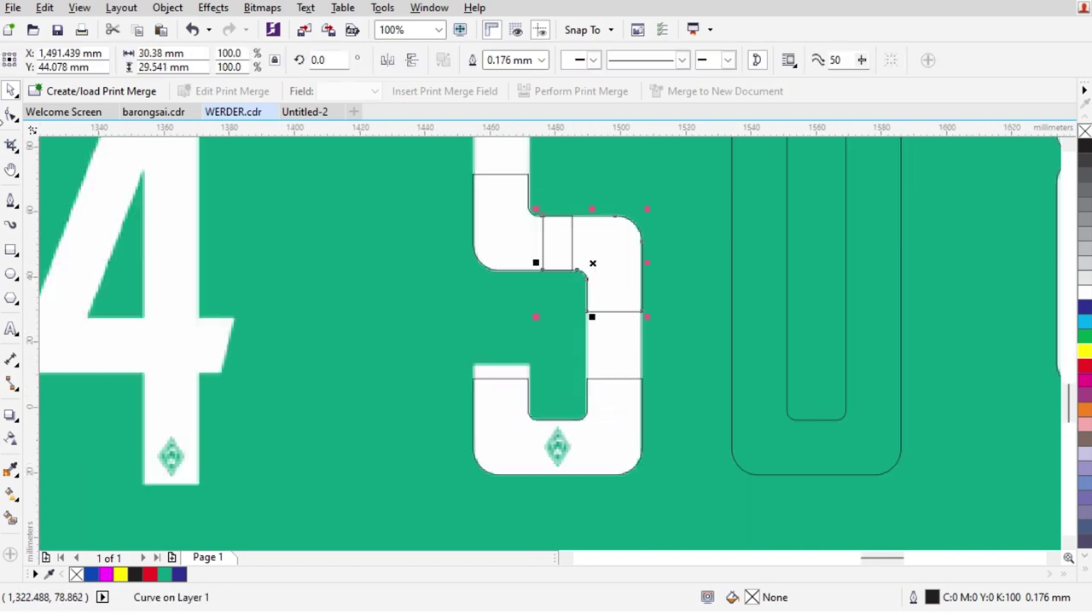
Stretch the curved piece's vertical edge downward with the Shape tool
{"action": "left_click", "coordinate": [11, 114]}
{"action": "scroll", "coordinate": [670, 307], "scroll_direction": "up", "scroll_amount": 1}
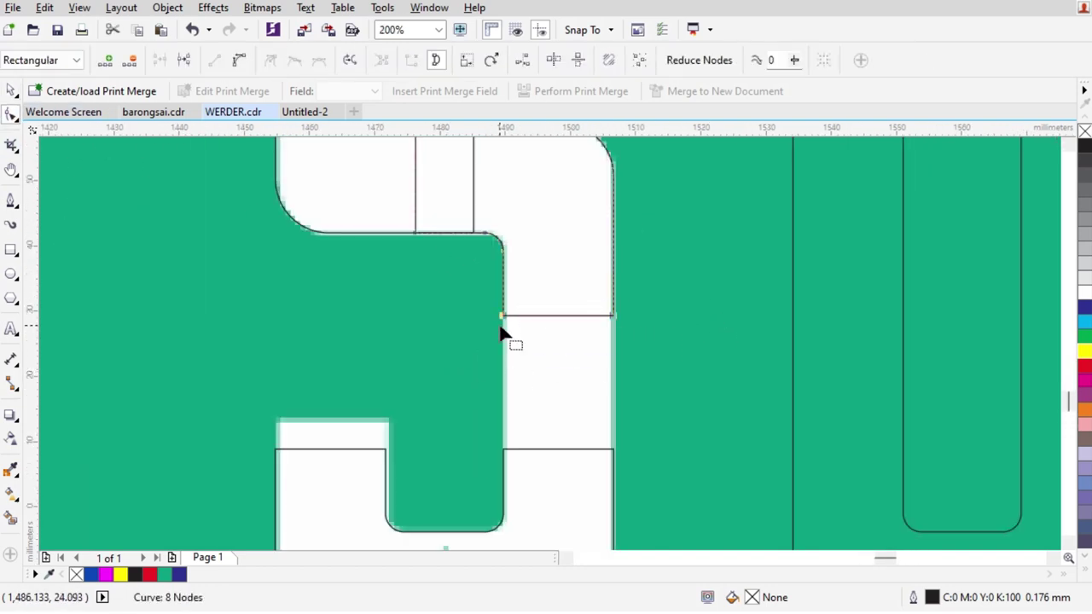
{"action": "left_click_drag", "start_coordinate": [504, 319], "coordinate": [512, 474]}
{"action": "scroll", "coordinate": [512, 427], "scroll_direction": "down", "scroll_amount": 1}
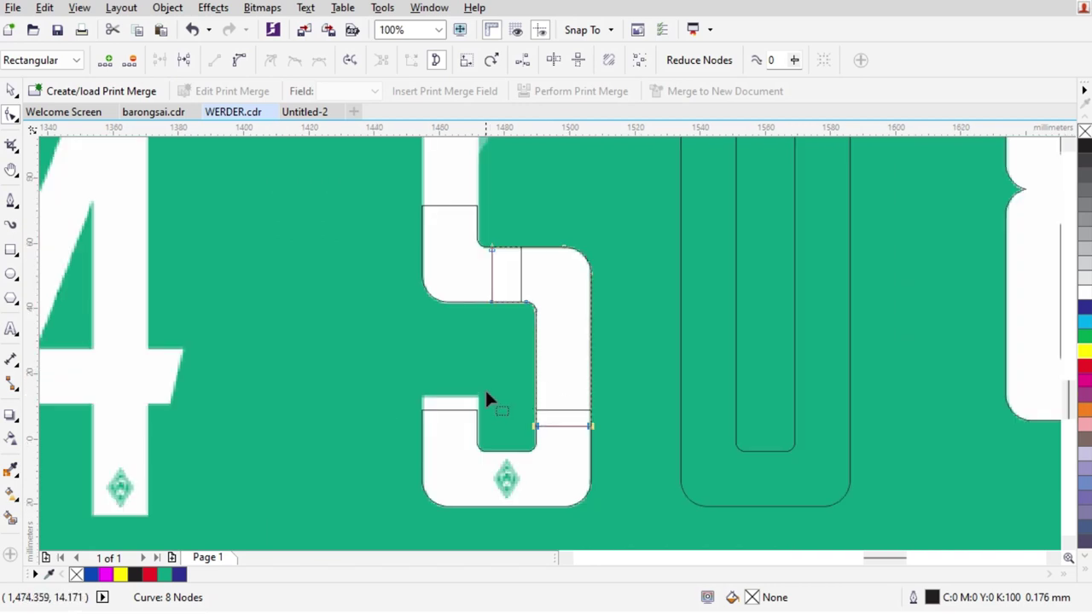
{"action": "scroll", "coordinate": [503, 396], "scroll_direction": "down", "scroll_amount": 1}
{"action": "scroll", "coordinate": [349, 302], "scroll_direction": "down", "scroll_amount": 1}
{"action": "scroll", "coordinate": [376, 256], "scroll_direction": "down", "scroll_amount": 1}
{"action": "scroll", "coordinate": [388, 213], "scroll_direction": "up", "scroll_amount": 1}
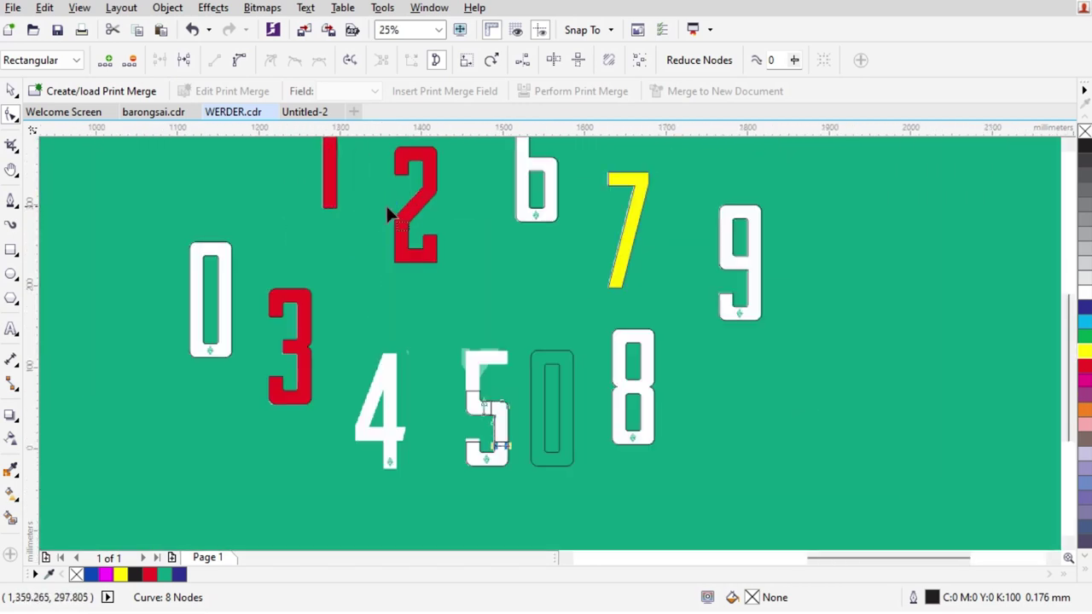
{"action": "key", "text": "space"}
Intersect a rectangle with the red 1's bottom to make a red block and move it into the 5
{"action": "left_click", "coordinate": [12, 250]}
{"action": "left_click_drag", "start_coordinate": [288, 185], "coordinate": [372, 236]}
{"action": "left_click", "coordinate": [331, 167], "text": "shift"}
{"action": "left_click", "coordinate": [522, 60]}
{"action": "left_click", "coordinate": [359, 236]}
{"action": "key", "text": "Delete"}
{"action": "left_click", "coordinate": [334, 200]}
{"action": "left_click_drag", "start_coordinate": [485, 433], "coordinate": [484, 452]}
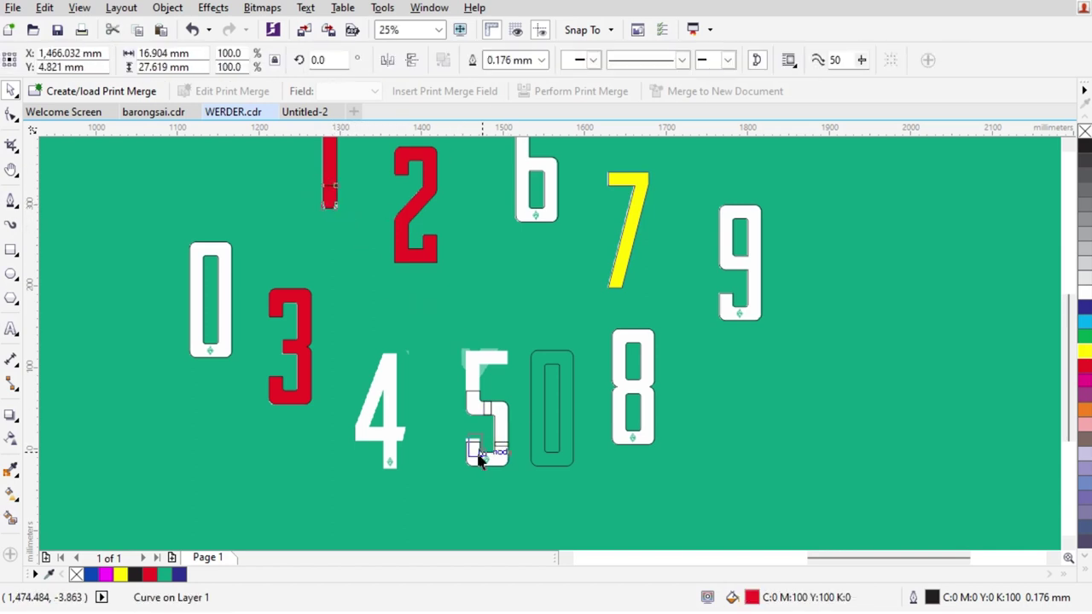
Left-align the red block with the 5 and nudge it about 7 mm down
{"action": "scroll", "coordinate": [485, 452], "scroll_direction": "up", "scroll_amount": 3}
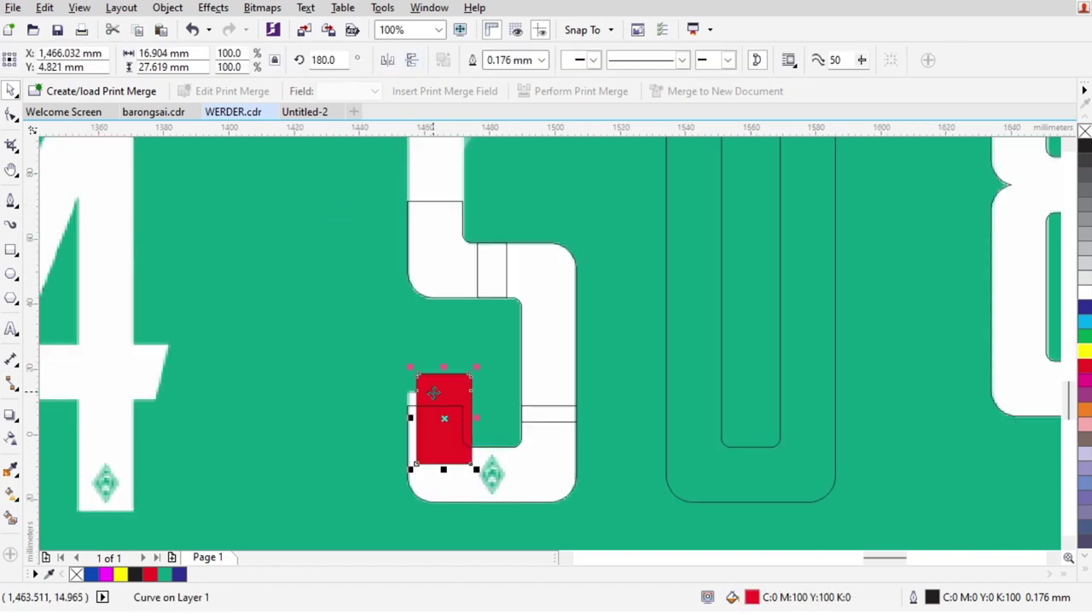
{"action": "scroll", "coordinate": [426, 400], "scroll_direction": "up", "scroll_amount": 3}
{"action": "left_click", "coordinate": [349, 356], "text": "shift"}
{"action": "scroll", "coordinate": [429, 329], "scroll_direction": "down", "scroll_amount": 1}
{"action": "key", "text": "l"}
{"action": "left_click_drag", "start_coordinate": [519, 229], "coordinate": [517, 321]}
{"action": "scroll", "coordinate": [522, 287], "scroll_direction": "up", "scroll_amount": 1}
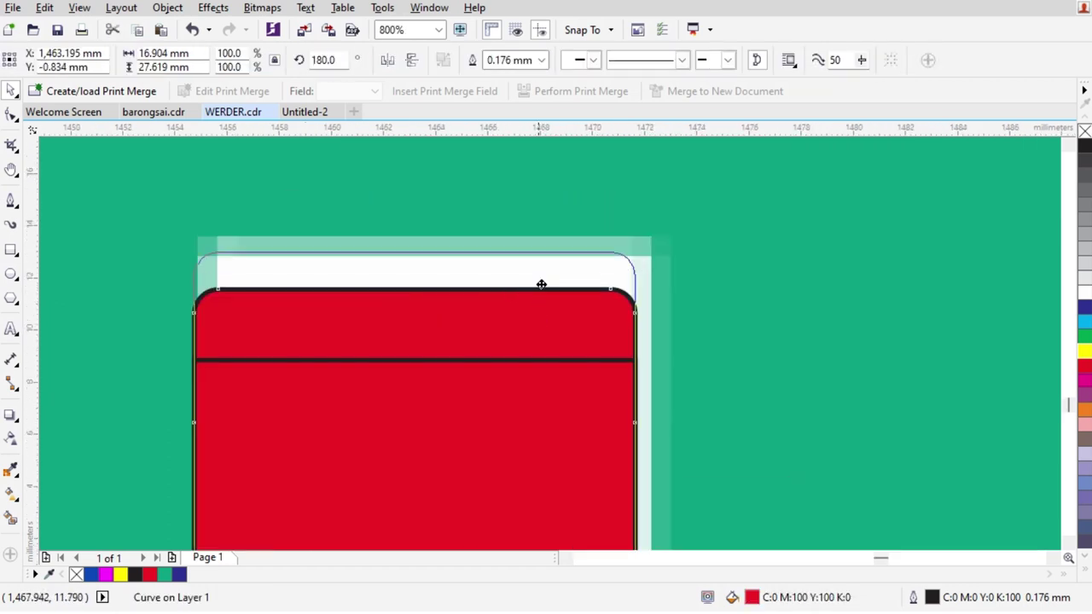
{"action": "scroll", "coordinate": [541, 284], "scroll_direction": "down", "scroll_amount": 5}
{"action": "scroll", "coordinate": [524, 346], "scroll_direction": "up", "scroll_amount": 1}
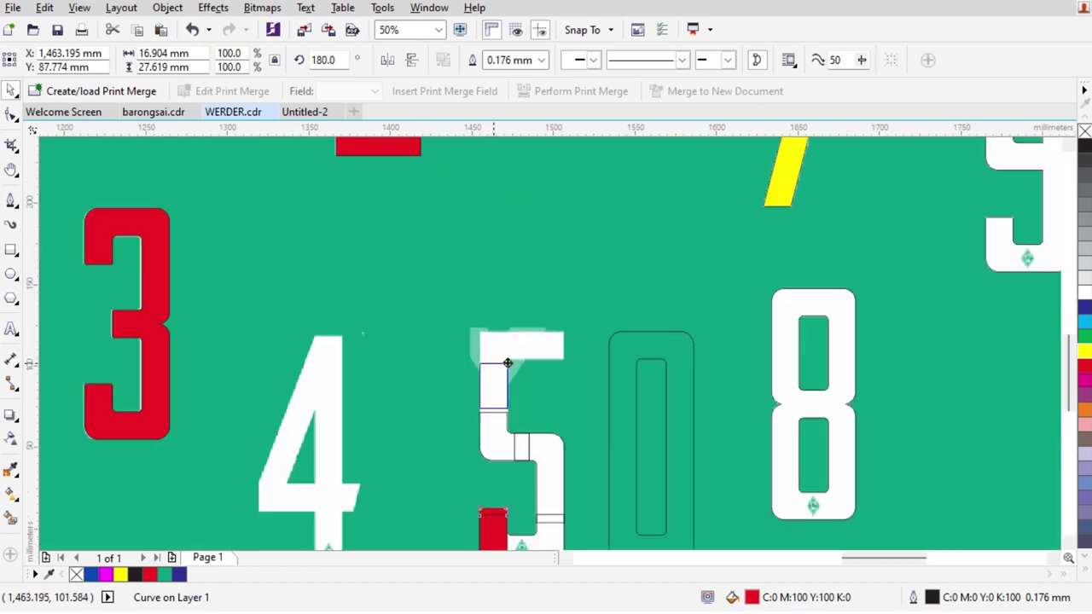
{"action": "scroll", "coordinate": [495, 398], "scroll_direction": "up", "scroll_amount": 2}
Move the block to the 5's top-left, add a 90°-rotated copy, top-align it, and slide it right
{"action": "left_click_drag", "start_coordinate": [508, 279], "coordinate": [622, 298]}
{"action": "key", "text": "space"}
{"action": "left_click_drag", "start_coordinate": [537, 428], "coordinate": [701, 388]}
{"action": "left_click", "coordinate": [486, 265], "text": "shift"}
{"action": "scroll", "coordinate": [690, 322], "scroll_direction": "up", "scroll_amount": 1}
{"action": "key", "text": "t"}
{"action": "key", "text": "Escape"}
{"action": "left_click_drag", "start_coordinate": [702, 330], "coordinate": [838, 332]}
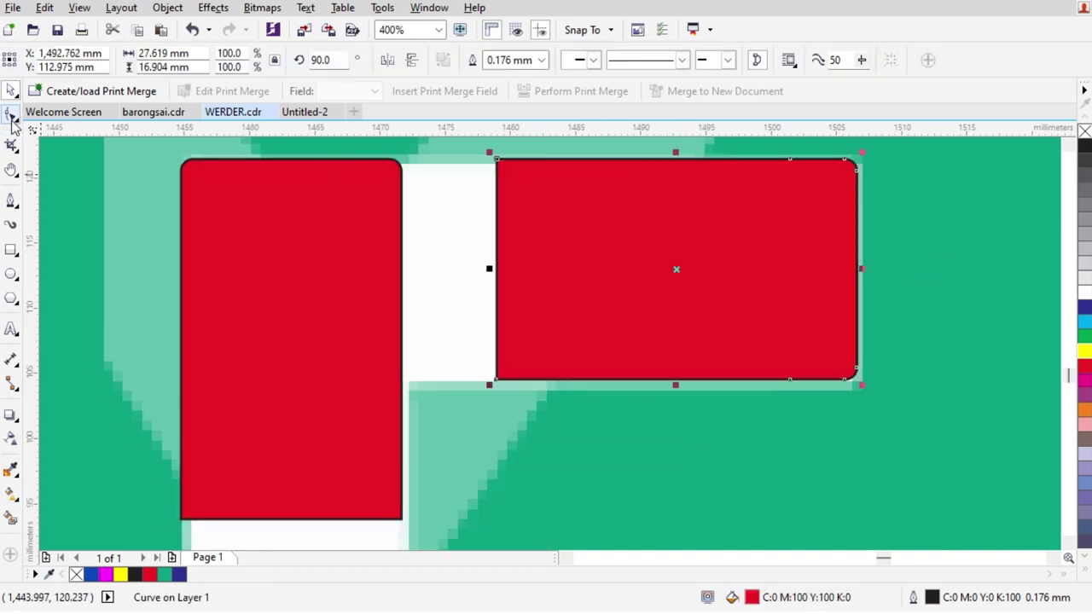
Widen the horizontal red block leftward to meet the vertical bar
{"action": "key", "text": "F10"}
{"action": "left_click_drag", "start_coordinate": [569, 461], "coordinate": [568, 460]}
{"action": "left_click_drag", "start_coordinate": [500, 383], "coordinate": [327, 380]}
{"action": "scroll", "coordinate": [474, 381], "scroll_direction": "down", "scroll_amount": 1}
{"action": "scroll", "coordinate": [441, 366], "scroll_direction": "up", "scroll_amount": 2}
{"action": "key", "text": "space"}
Build a rounded inner corner from a small round-cornered rectangle trimmed by a helper rectangle
{"action": "left_click", "coordinate": [11, 252]}
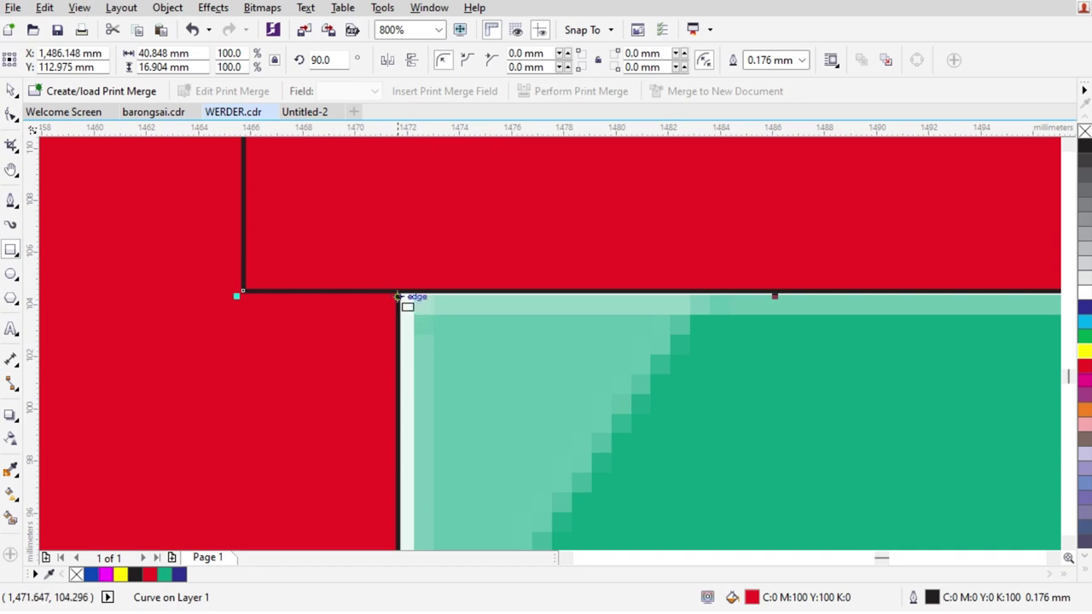
{"action": "left_click_drag", "start_coordinate": [398, 290], "coordinate": [563, 391]}
{"action": "scroll", "coordinate": [432, 319], "scroll_direction": "up", "scroll_amount": 1}
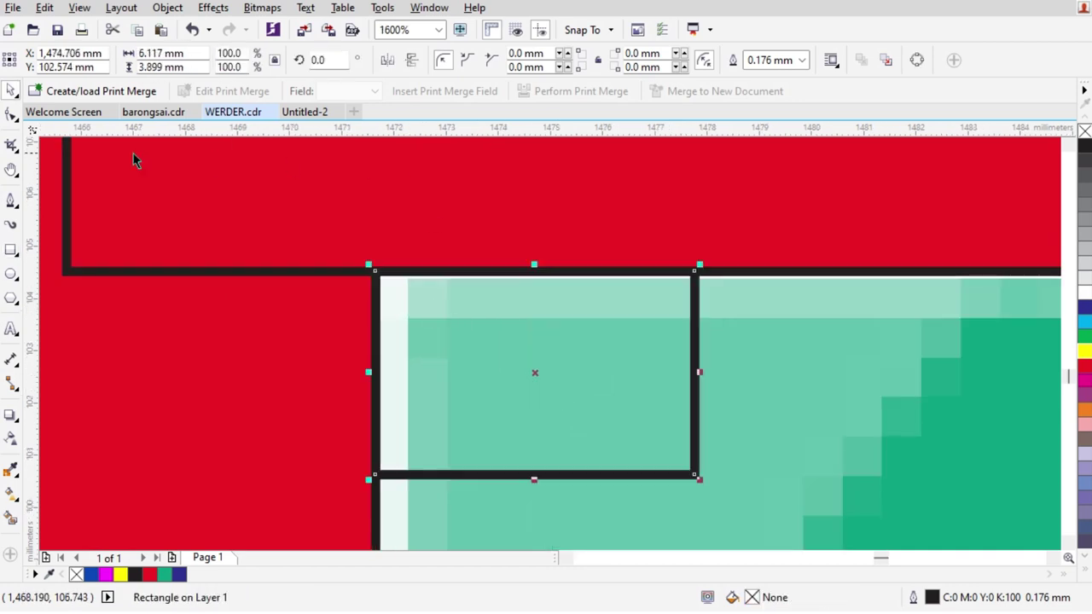
{"action": "left_click", "coordinate": [7, 115]}
{"action": "left_click_drag", "start_coordinate": [382, 271], "coordinate": [380, 315]}
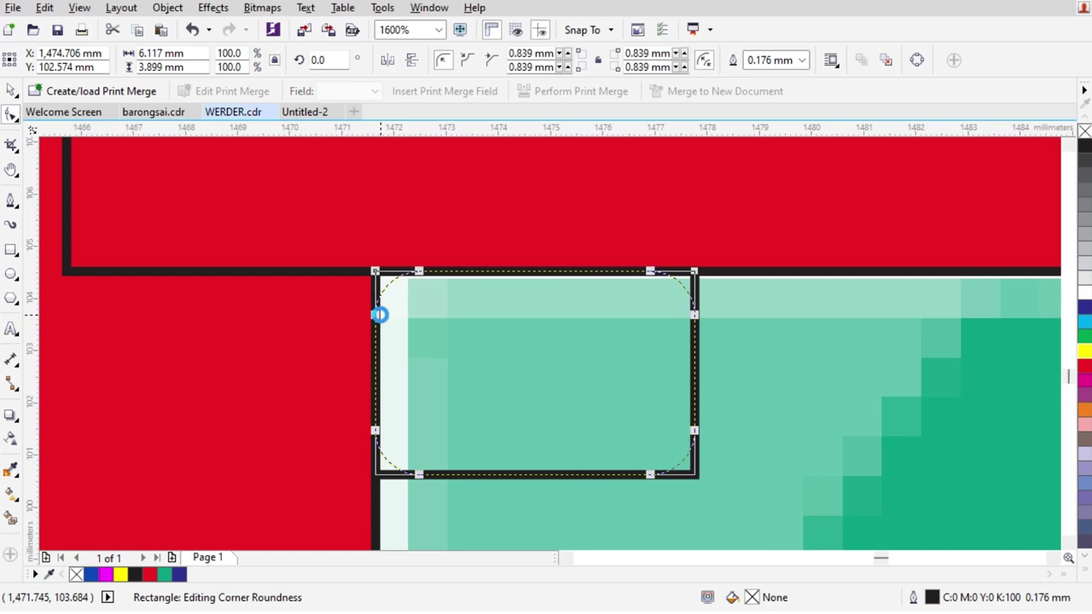
{"action": "key", "text": "F6"}
{"action": "left_click_drag", "start_coordinate": [305, 211], "coordinate": [486, 350]}
{"action": "left_click", "coordinate": [426, 266]}
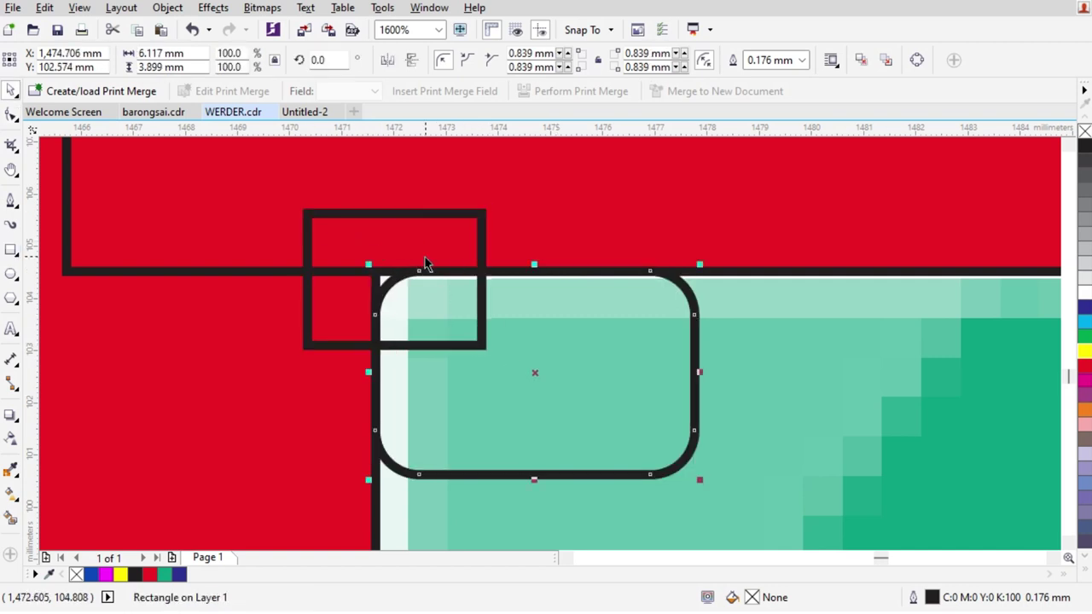
{"action": "left_click", "coordinate": [448, 212], "text": "shift"}
{"action": "left_click", "coordinate": [500, 61]}
{"action": "key", "text": "Delete"}
{"action": "scroll", "coordinate": [569, 245], "scroll_direction": "down", "scroll_amount": 4}
Extend the L-shape's vertical bar 26 mm down and select all the 5's pieces
{"action": "left_click", "coordinate": [504, 318]}
{"action": "left_click", "coordinate": [8, 117]}
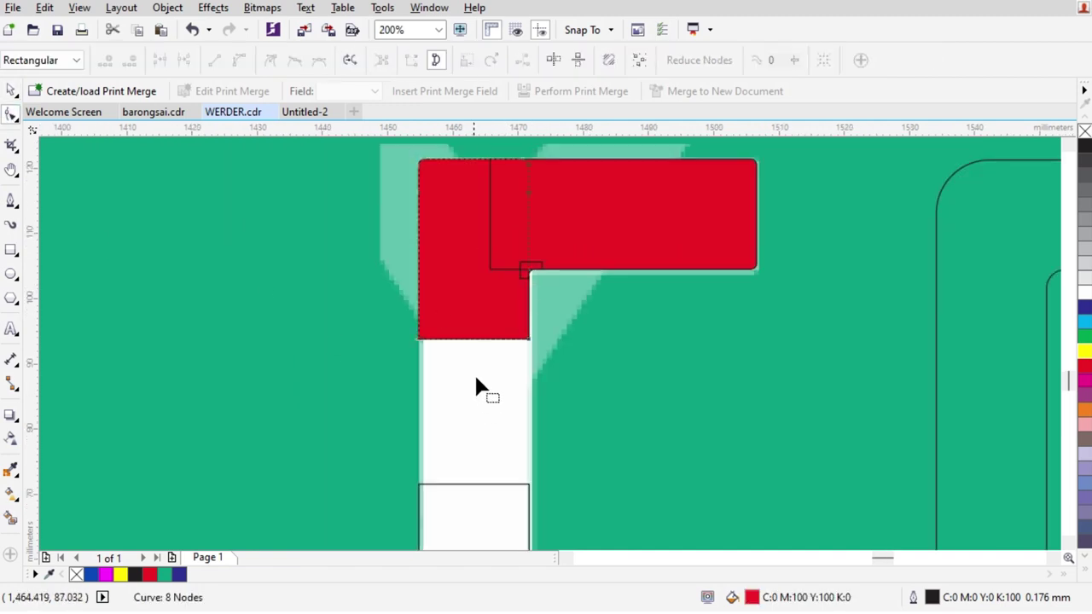
{"action": "left_click_drag", "start_coordinate": [582, 380], "coordinate": [582, 379]}
{"action": "left_click_drag", "start_coordinate": [531, 340], "coordinate": [528, 511]}
{"action": "scroll", "coordinate": [526, 320], "scroll_direction": "down", "scroll_amount": 2}
{"action": "key", "text": "space"}
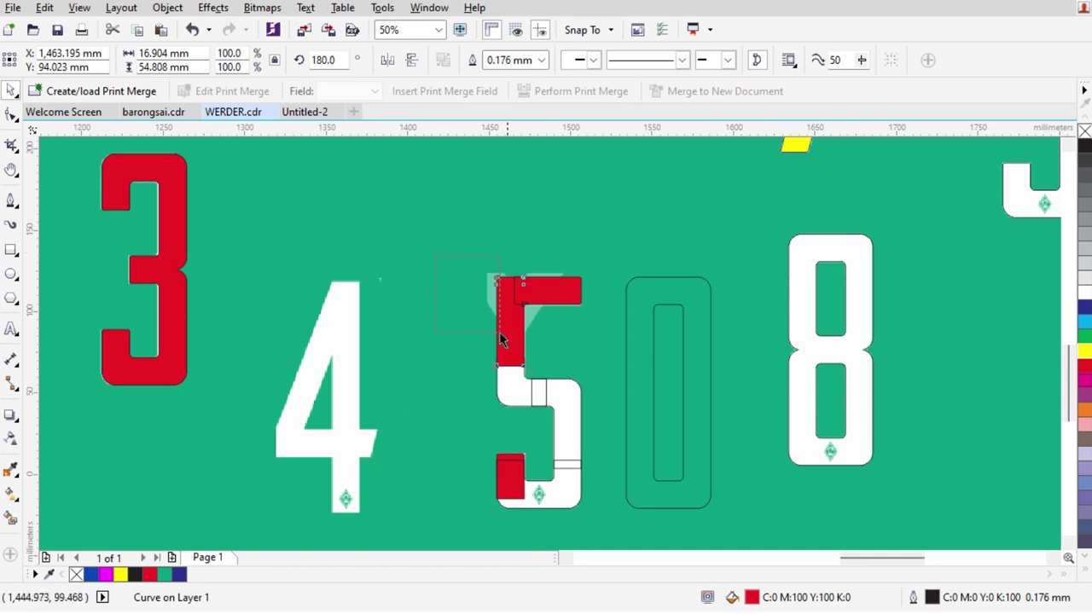
{"action": "left_click_drag", "start_coordinate": [584, 534], "coordinate": [534, 159]}
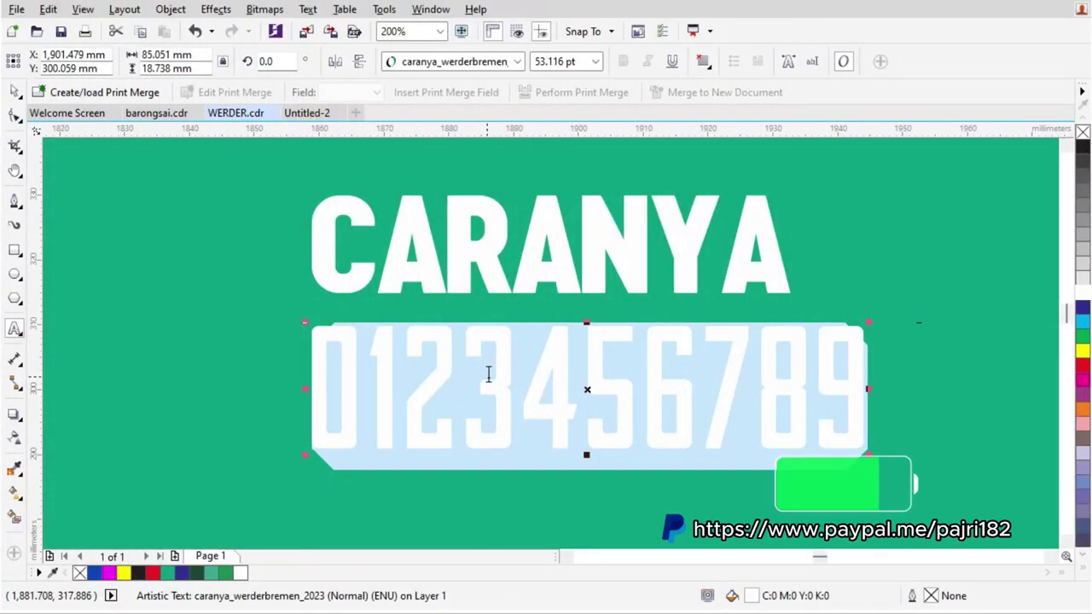
Replace the text with PASSWORD, move it left, and shrink it to about 18 pt
{"action": "type", "text": "PAS"}
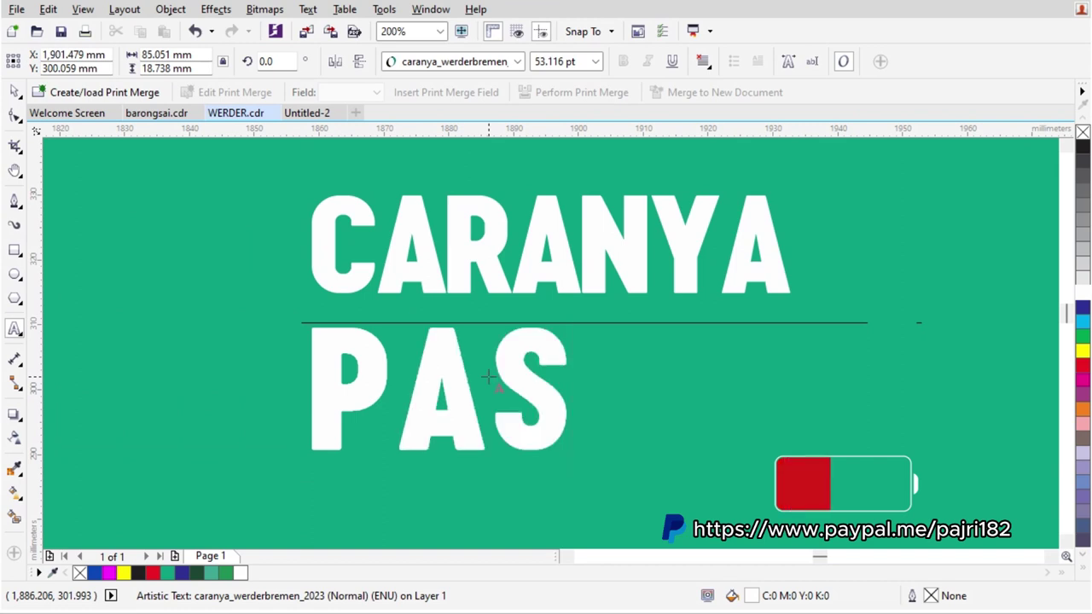
{"action": "type", "text": "SWORD"}
{"action": "key", "text": "ctrl+space"}
{"action": "left_click_drag", "start_coordinate": [615, 345], "coordinate": [370, 344]}
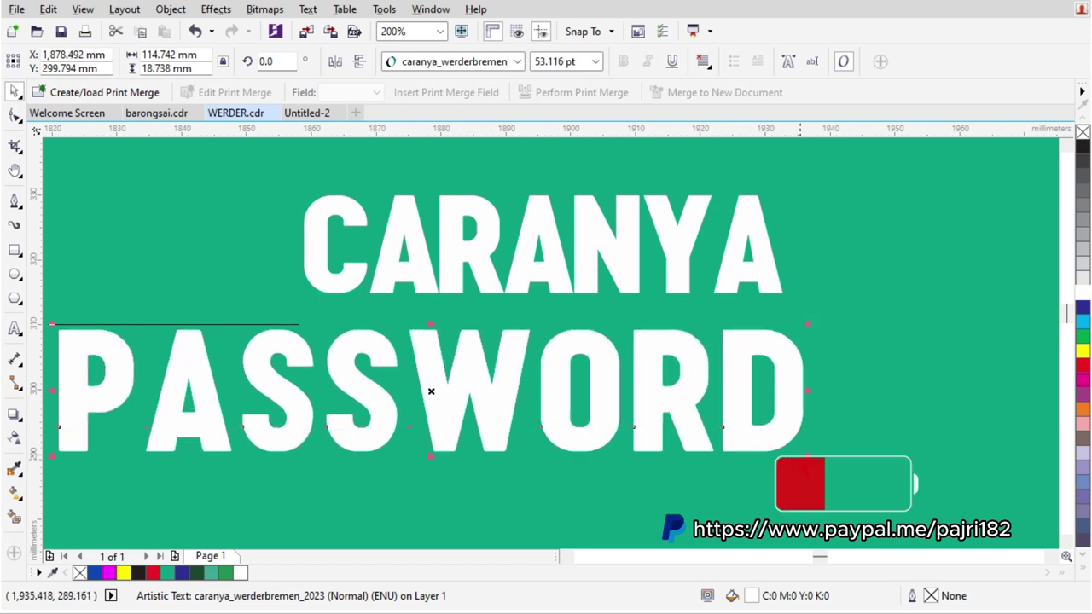
{"action": "left_click_drag", "start_coordinate": [802, 454], "coordinate": [314, 455]}
Append the numeric password code right after the word PASSWORD
{"action": "key", "text": "F8"}
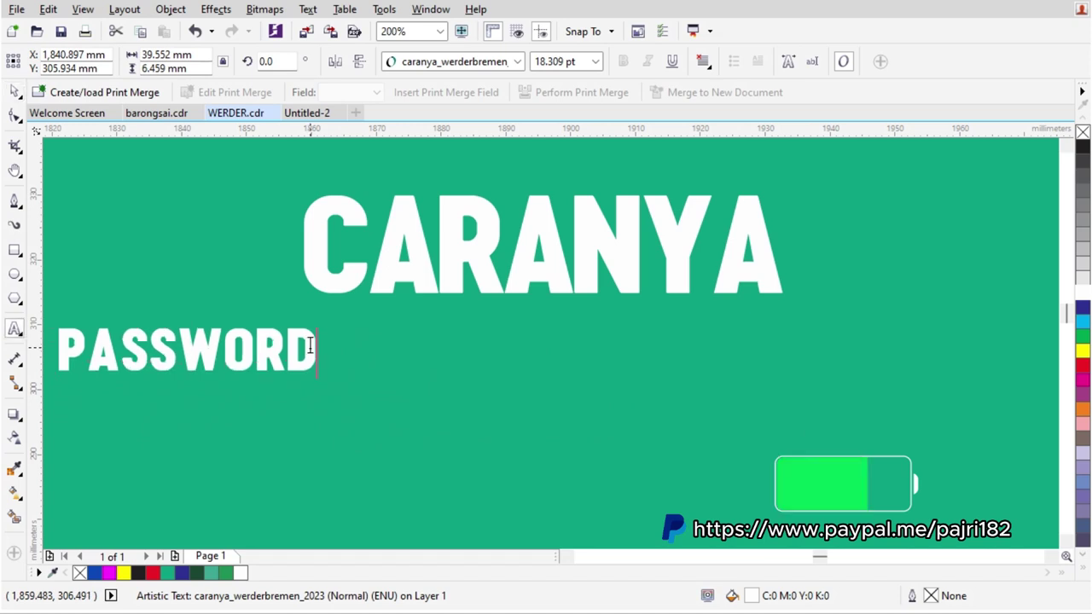
{"action": "left_click", "coordinate": [312, 345]}
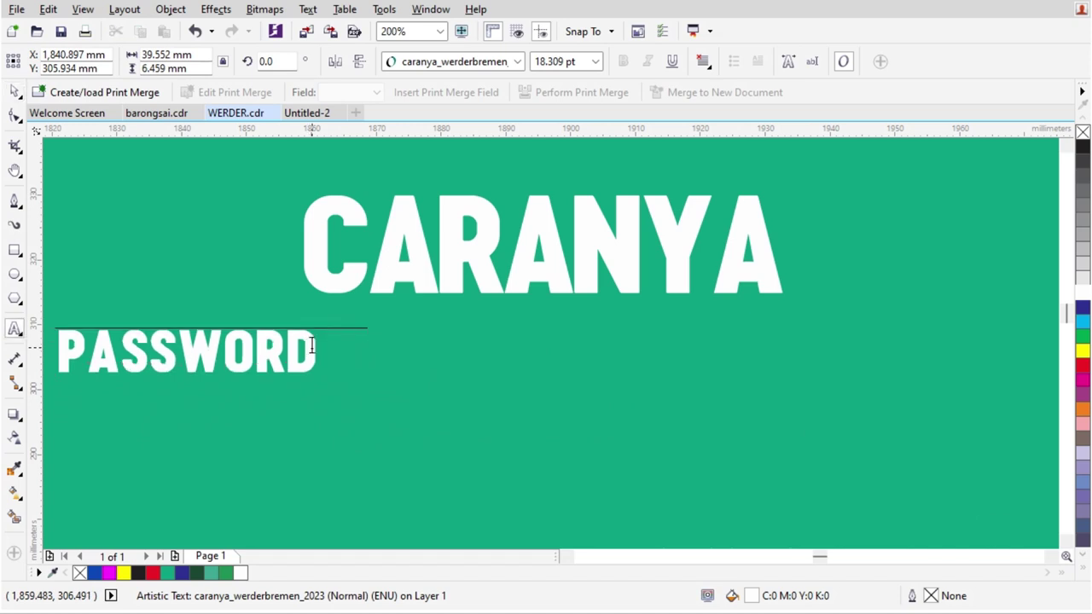
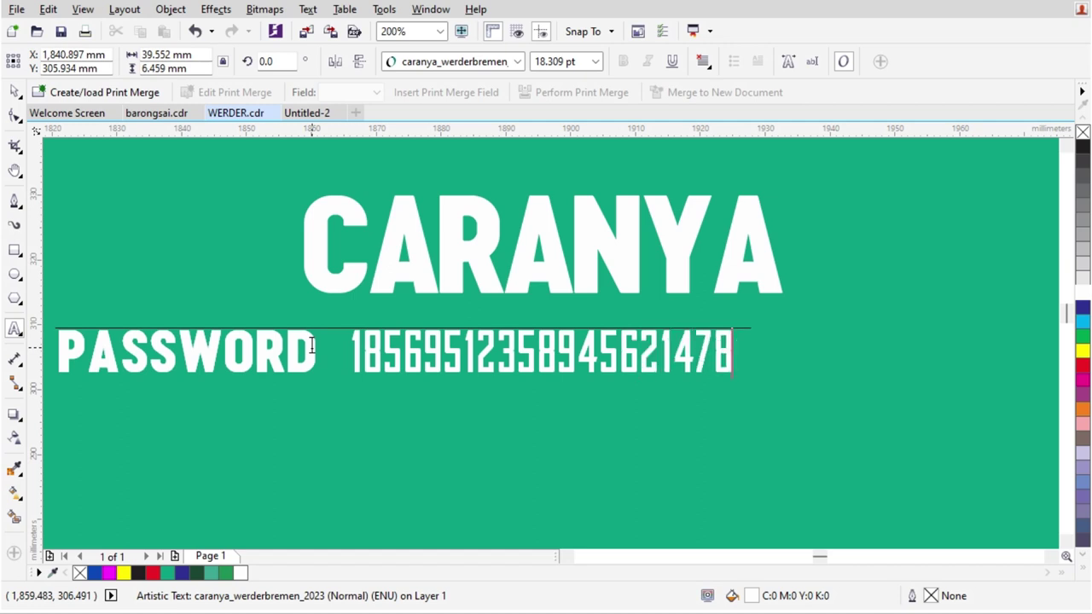
{"action": "key", "text": "ctrl+space"}
{"action": "left_click", "coordinate": [697, 377]}
{"action": "scroll", "coordinate": [600, 388], "scroll_direction": "up", "scroll_amount": 2}
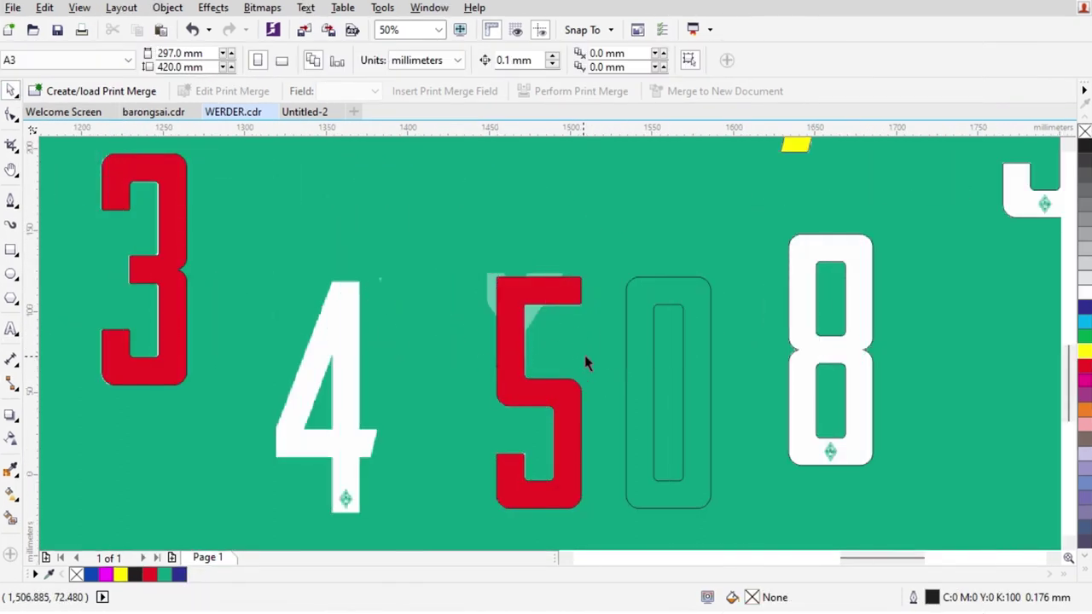
Place the red 1 over the reference 4 and remove its fill
{"action": "scroll", "coordinate": [447, 370], "scroll_direction": "down", "scroll_amount": 1}
{"action": "left_click_drag", "start_coordinate": [337, 171], "coordinate": [418, 432]}
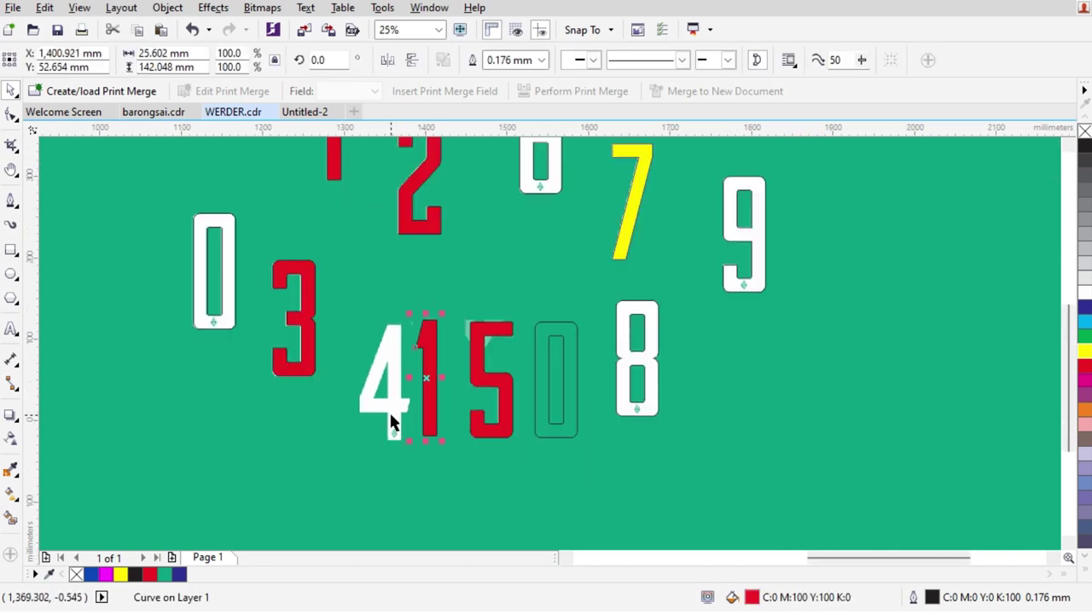
{"action": "scroll", "coordinate": [418, 432], "scroll_direction": "up", "scroll_amount": 2}
{"action": "left_click_drag", "start_coordinate": [542, 341], "coordinate": [401, 341]}
{"action": "left_click", "coordinate": [1083, 130]}
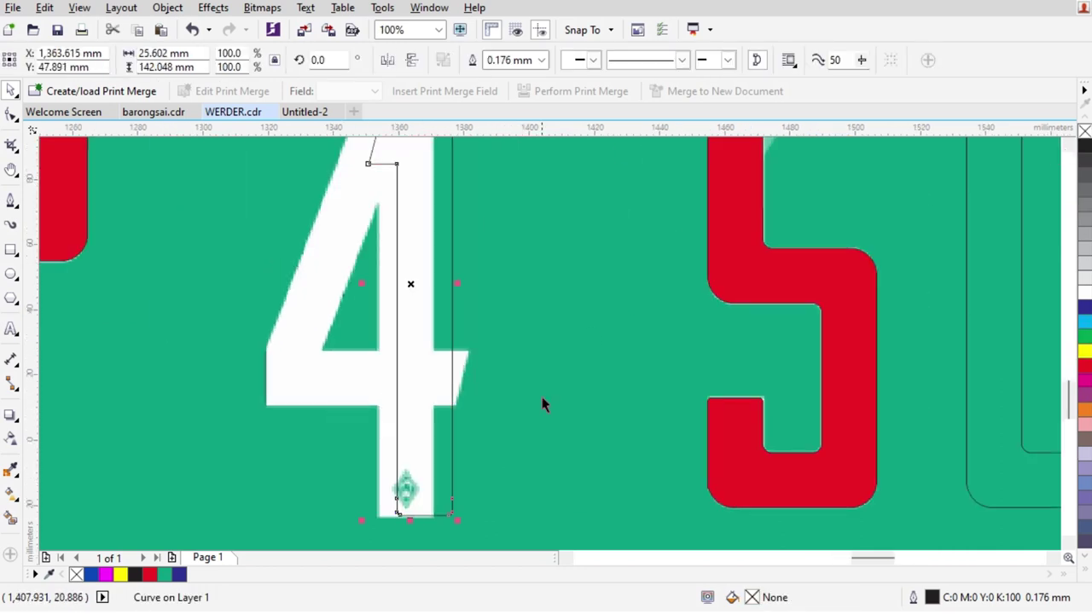
{"action": "scroll", "coordinate": [413, 503], "scroll_direction": "up", "scroll_amount": 2}
{"action": "scroll", "coordinate": [512, 354], "scroll_direction": "down", "scroll_amount": 1}
{"action": "scroll", "coordinate": [503, 405], "scroll_direction": "up", "scroll_amount": 2}
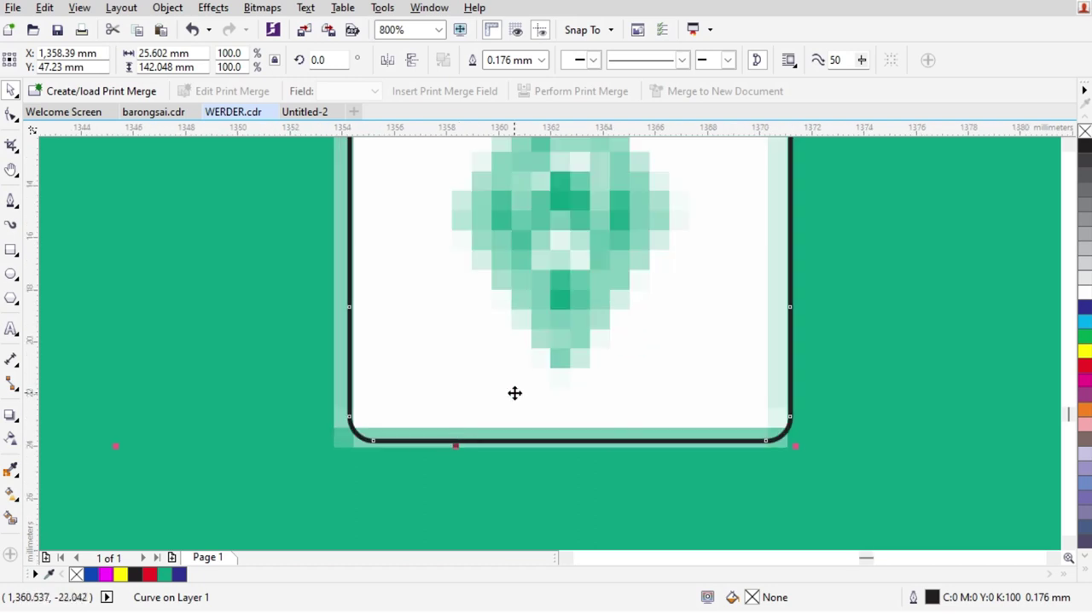
{"action": "scroll", "coordinate": [546, 520], "scroll_direction": "down", "scroll_amount": 3}
{"action": "scroll", "coordinate": [550, 314], "scroll_direction": "up", "scroll_amount": 1}
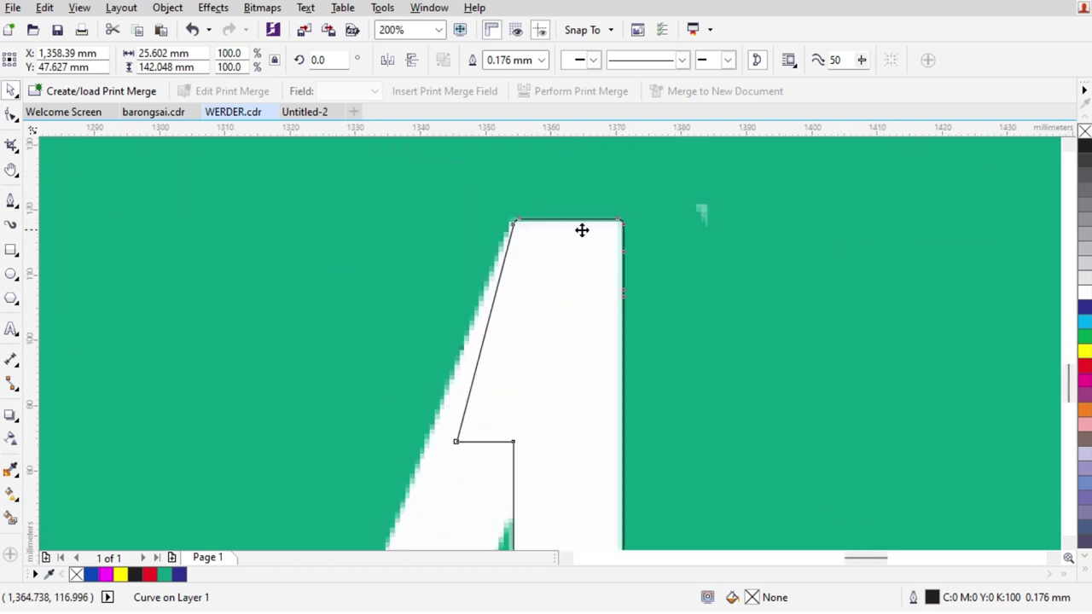
{"action": "scroll", "coordinate": [581, 230], "scroll_direction": "down", "scroll_amount": 1}
Pull the outline's upper-left node down onto the 4's diagonal
{"action": "left_click", "coordinate": [10, 200]}
{"action": "left_click", "coordinate": [10, 115]}
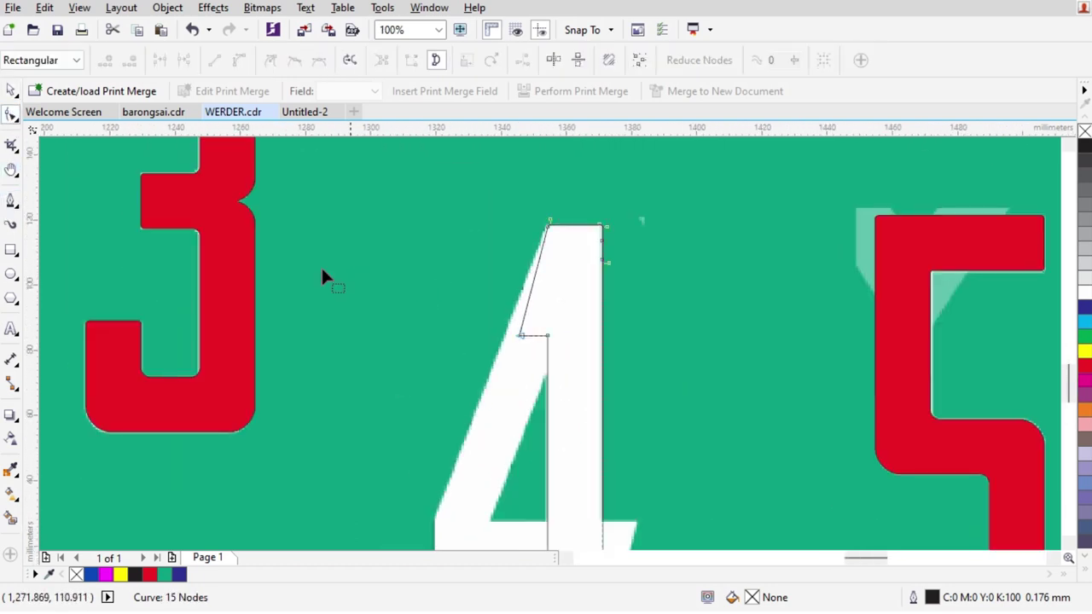
{"action": "scroll", "coordinate": [575, 251], "scroll_direction": "up", "scroll_amount": 1}
{"action": "left_click_drag", "start_coordinate": [524, 371], "coordinate": [435, 424]}
{"action": "key", "text": "space"}
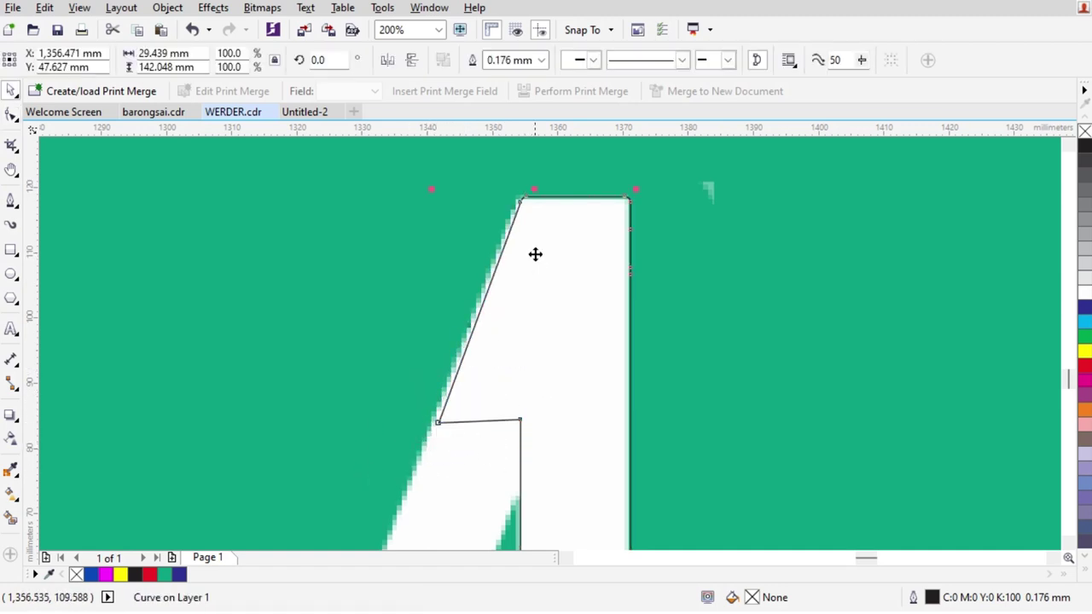
{"action": "scroll", "coordinate": [552, 220], "scroll_direction": "up", "scroll_amount": 1}
{"action": "scroll", "coordinate": [551, 220], "scroll_direction": "down", "scroll_amount": 2}
{"action": "key", "text": "space"}
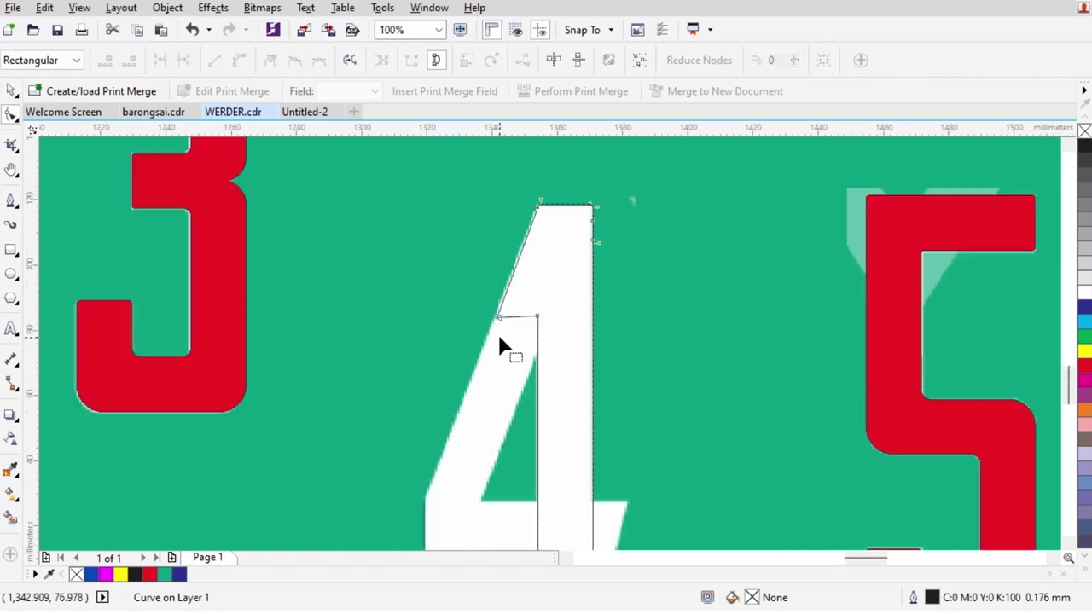
{"action": "left_click_drag", "start_coordinate": [500, 321], "coordinate": [418, 486]}
{"action": "scroll", "coordinate": [452, 478], "scroll_direction": "up", "scroll_amount": 3}
{"action": "scroll", "coordinate": [507, 453], "scroll_direction": "down", "scroll_amount": 2}
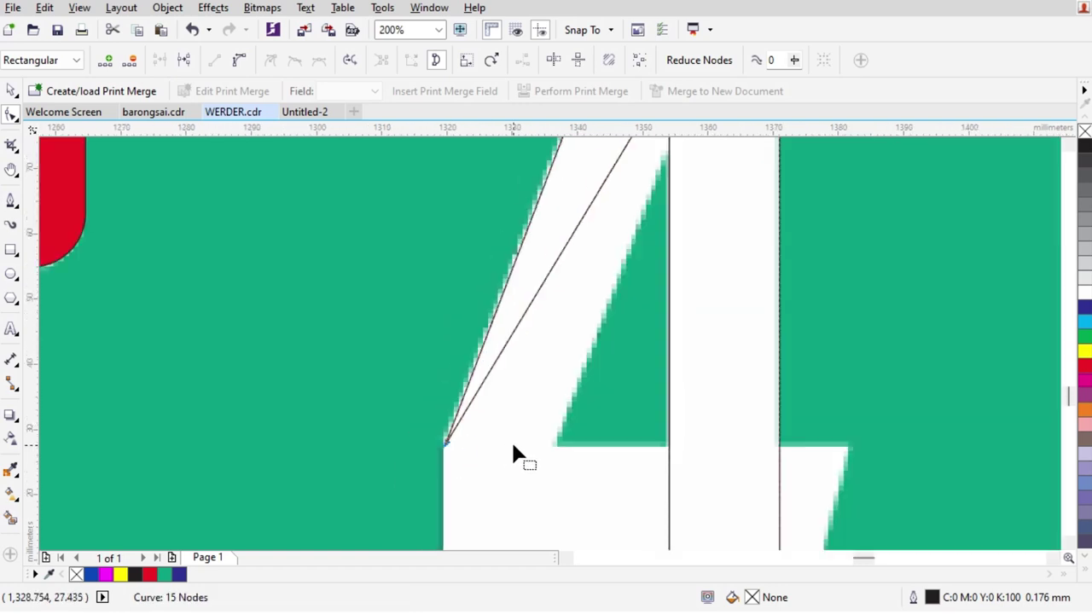
{"action": "scroll", "coordinate": [558, 385], "scroll_direction": "up", "scroll_amount": 2}
Move the top node to the bitmap edge and align another node along the diagonal, nudged 0.1 mm up
{"action": "left_click_drag", "start_coordinate": [557, 256], "coordinate": [559, 411]}
{"action": "scroll", "coordinate": [560, 410], "scroll_direction": "down", "scroll_amount": 3}
{"action": "scroll", "coordinate": [550, 360], "scroll_direction": "up", "scroll_amount": 2}
{"action": "left_click_drag", "start_coordinate": [551, 360], "coordinate": [554, 514]}
{"action": "scroll", "coordinate": [680, 261], "scroll_direction": "up", "scroll_amount": 1}
{"action": "key", "text": "Up"}
{"action": "scroll", "coordinate": [662, 286], "scroll_direction": "down", "scroll_amount": 2}
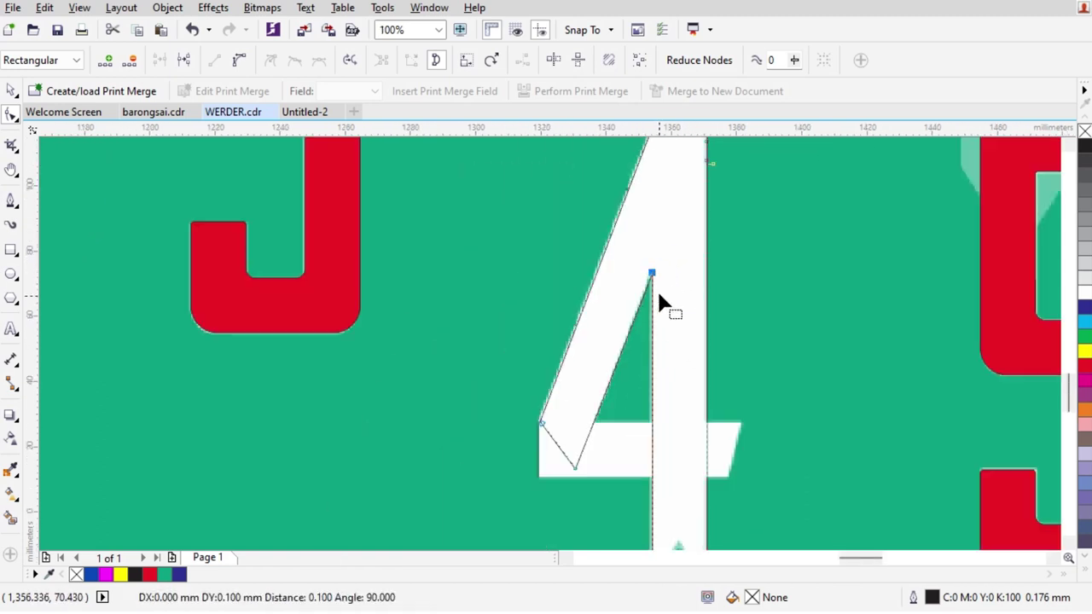
{"action": "scroll", "coordinate": [628, 476], "scroll_direction": "up", "scroll_amount": 1}
{"action": "scroll", "coordinate": [532, 427], "scroll_direction": "up", "scroll_amount": 1}
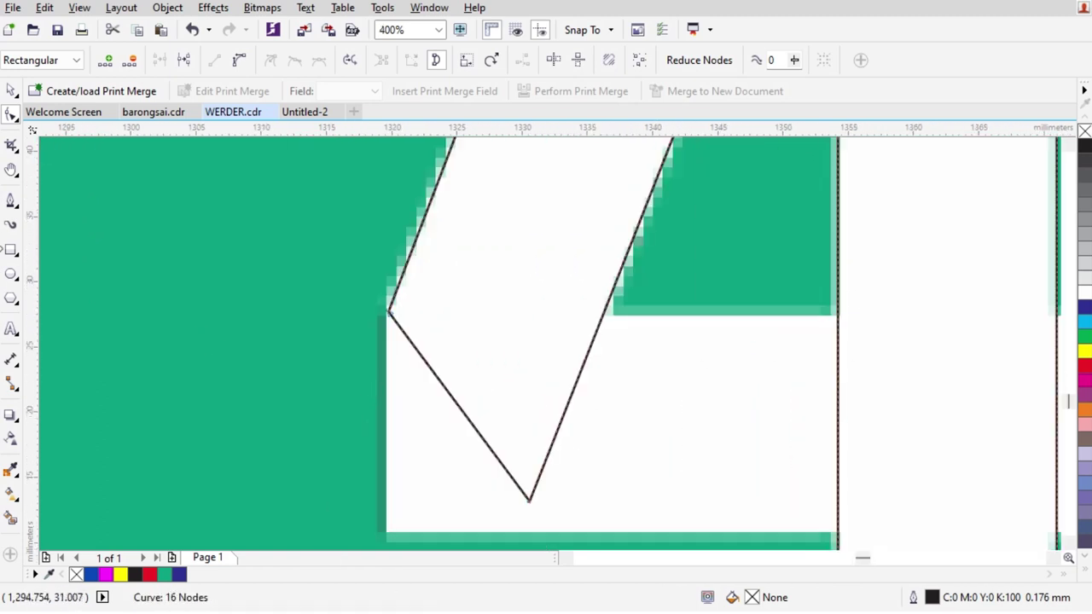
Draw a crossbar rectangle to the bitmap's right edge, convert it to curves, and slant its right end
{"action": "left_click", "coordinate": [11, 250]}
{"action": "left_click_drag", "start_coordinate": [390, 314], "coordinate": [889, 544]}
{"action": "scroll", "coordinate": [830, 383], "scroll_direction": "down", "scroll_amount": 2}
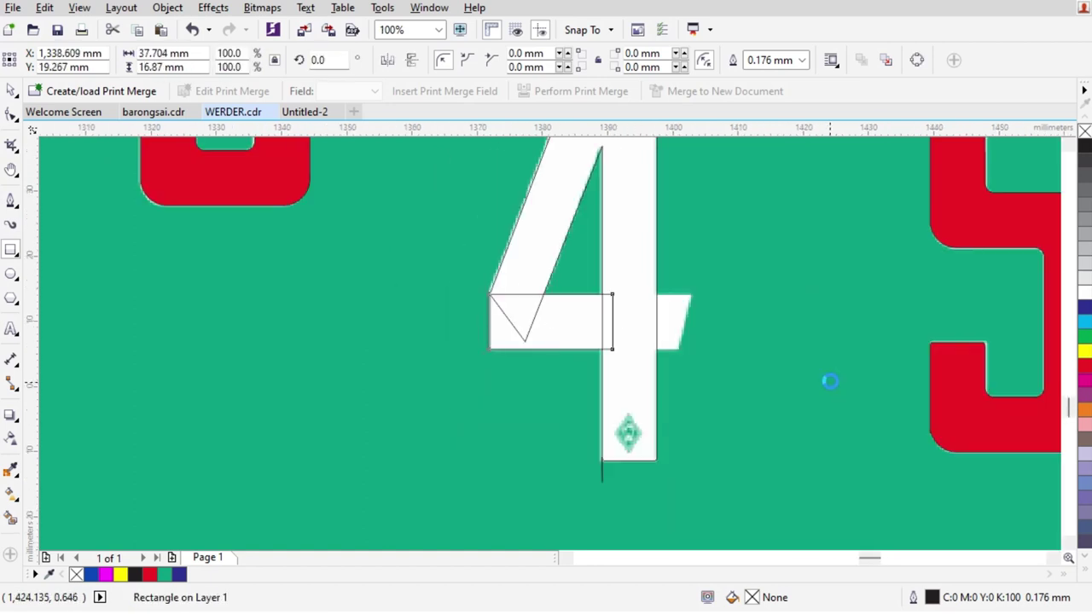
{"action": "scroll", "coordinate": [830, 384], "scroll_direction": "up", "scroll_amount": 1}
{"action": "scroll", "coordinate": [373, 239], "scroll_direction": "up", "scroll_amount": 1}
{"action": "left_click_drag", "start_coordinate": [425, 280], "coordinate": [735, 324]}
{"action": "key", "text": "ctrl+q"}
{"action": "key", "text": "F10"}
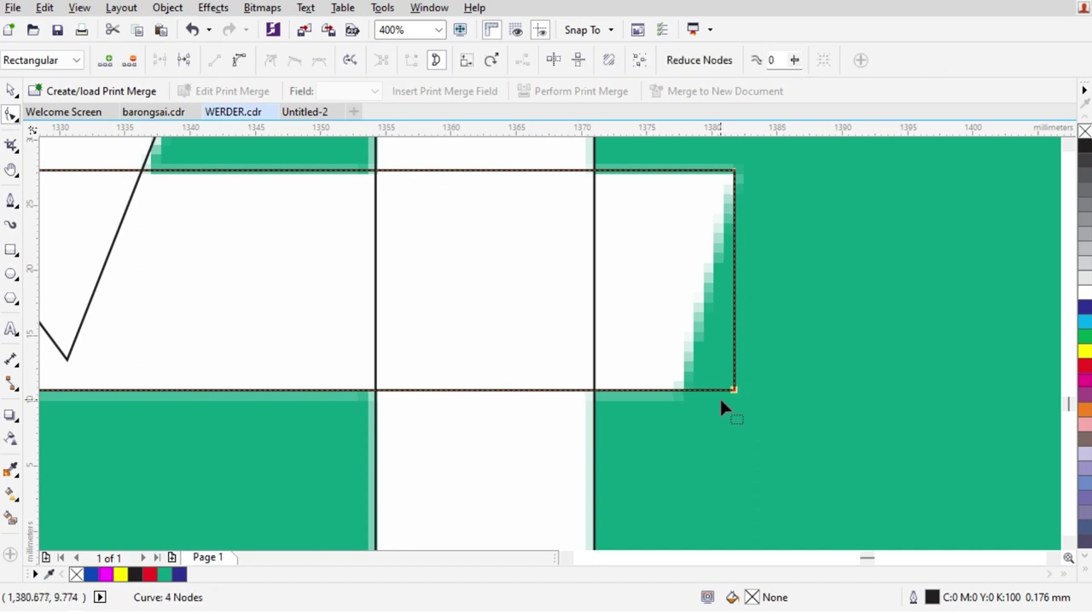
{"action": "left_click_drag", "start_coordinate": [734, 390], "coordinate": [675, 390]}
{"action": "scroll", "coordinate": [672, 303], "scroll_direction": "down", "scroll_amount": 2}
{"action": "key", "text": "space"}
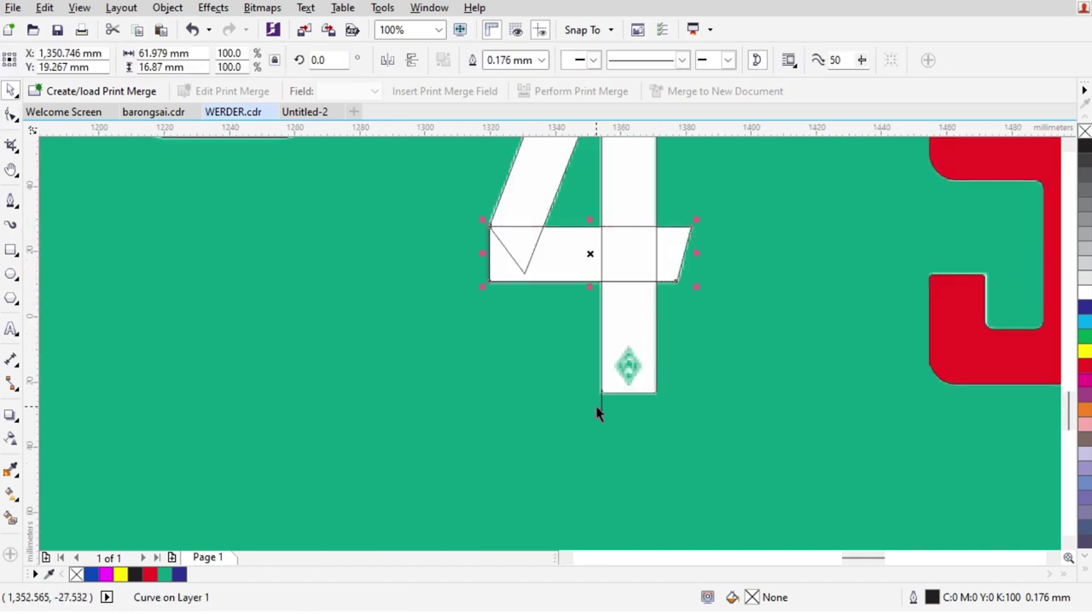
{"action": "scroll", "coordinate": [611, 393], "scroll_direction": "up", "scroll_amount": 3}
Delete the stray node below the 4's stem
{"action": "key", "text": "F10"}
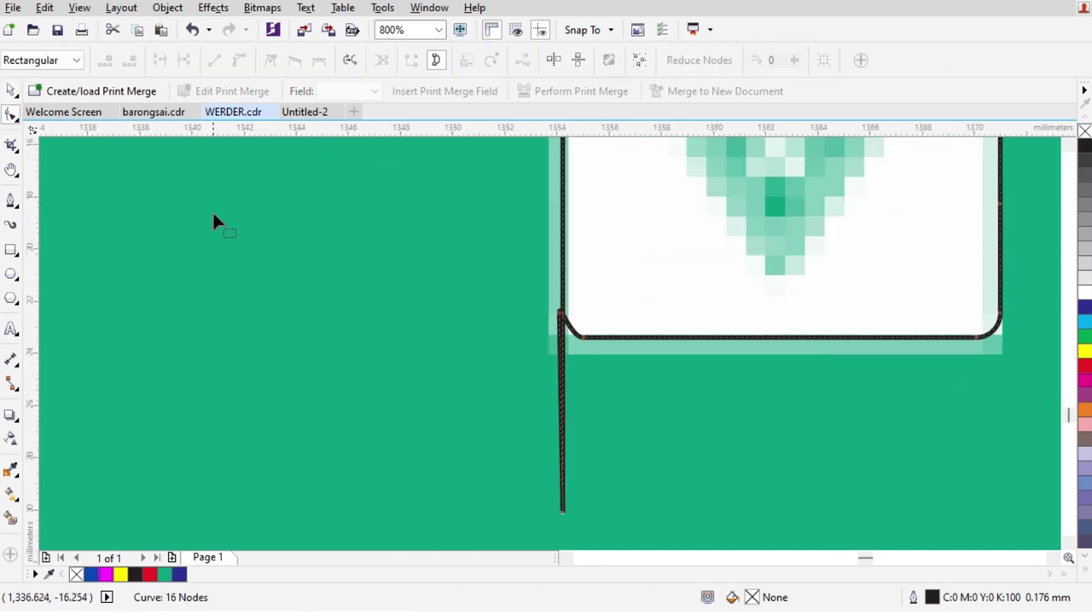
{"action": "double_click", "coordinate": [561, 510]}
{"action": "scroll", "coordinate": [567, 291], "scroll_direction": "up", "scroll_amount": 1}
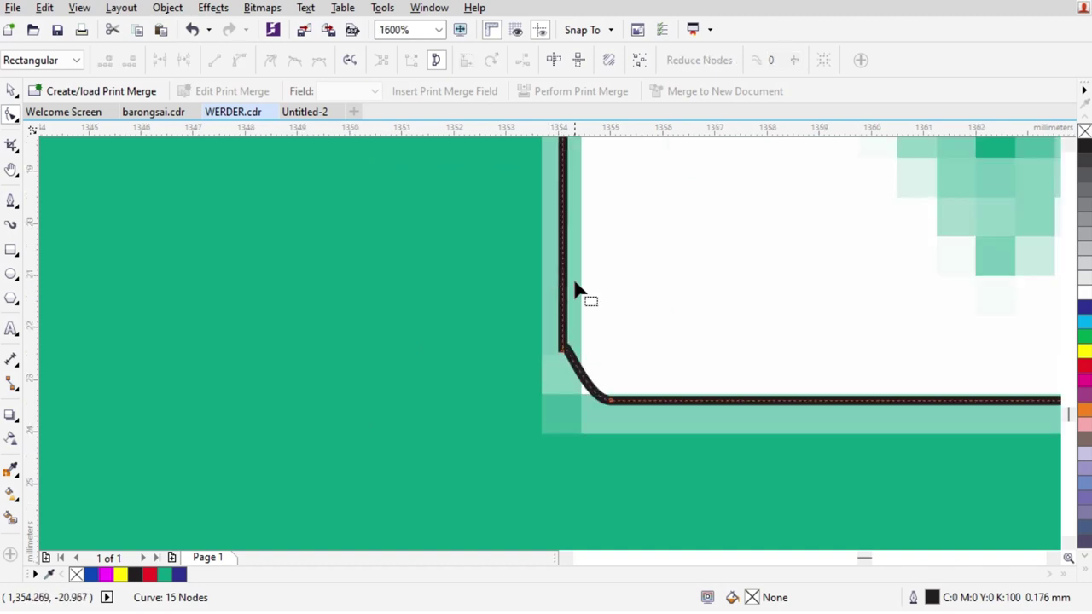
{"action": "scroll", "coordinate": [585, 299], "scroll_direction": "down", "scroll_amount": 1}
{"action": "scroll", "coordinate": [570, 323], "scroll_direction": "down", "scroll_amount": 1}
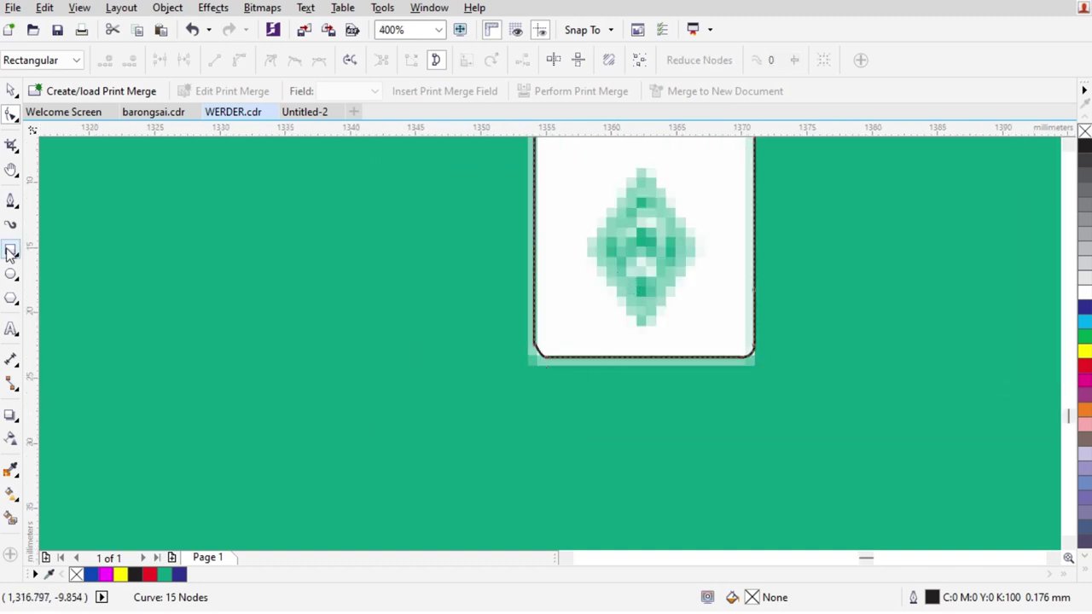
Trim the stem's bottom with a rectangle, then delete the rectangle
{"action": "key", "text": "F6"}
{"action": "left_click_drag", "start_coordinate": [449, 263], "coordinate": [665, 418]}
{"action": "key", "text": "ctrl+a"}
{"action": "left_click", "coordinate": [499, 60]}
{"action": "left_click", "coordinate": [606, 263]}
{"action": "key", "text": "Delete"}
Intersect a second rectangle with the stem's bottom and delete the leftover rectangle
{"action": "key", "text": "F6"}
{"action": "left_click_drag", "start_coordinate": [636, 229], "coordinate": [842, 420]}
{"action": "key", "text": "space"}
{"action": "key", "text": "ctrl+a"}
{"action": "left_click", "coordinate": [525, 60]}
{"action": "key", "text": "Delete"}
{"action": "left_click", "coordinate": [670, 303]}
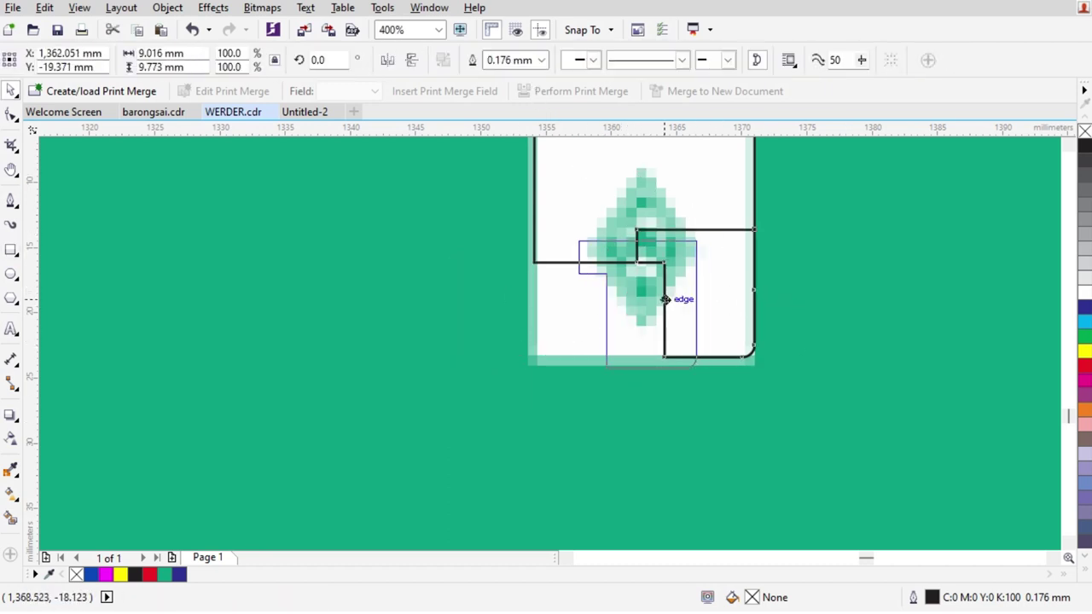
Mirror the intersection piece and move it against the stem's left edge in outline view
{"action": "key", "text": "ctrl+a"}
{"action": "key", "text": "ctrl+z"}
{"action": "key", "text": "ctrl+shift+z"}
{"action": "scroll", "coordinate": [594, 283], "scroll_direction": "up", "scroll_amount": 1}
{"action": "left_click", "coordinate": [79, 7]}
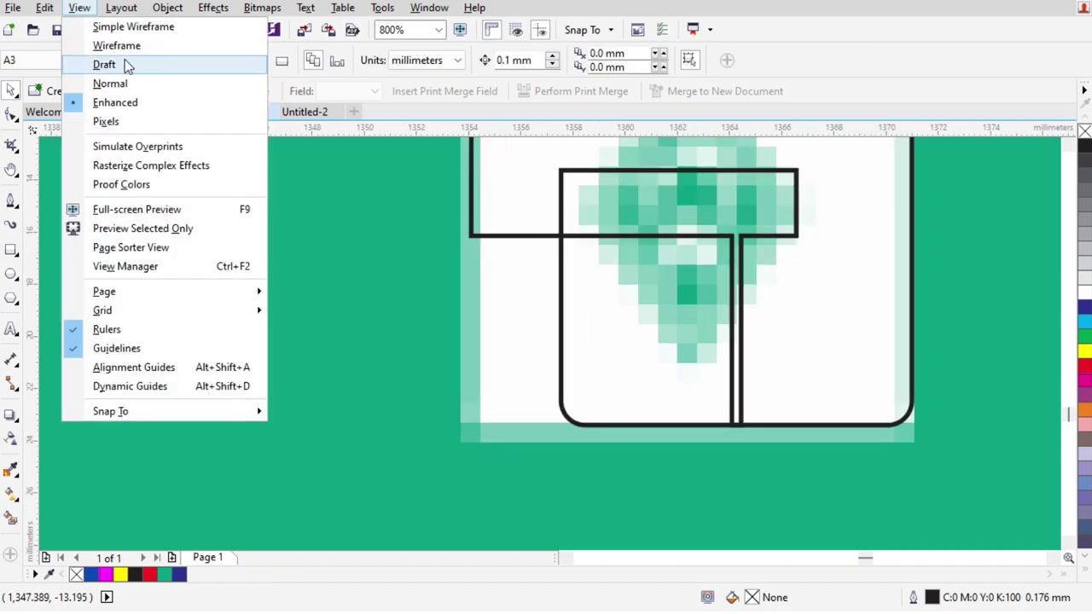
{"action": "left_click", "coordinate": [111, 45]}
{"action": "left_click", "coordinate": [507, 267]}
{"action": "left_click_drag", "start_coordinate": [506, 267], "coordinate": [470, 258]}
{"action": "scroll", "coordinate": [473, 159], "scroll_direction": "up", "scroll_amount": 2}
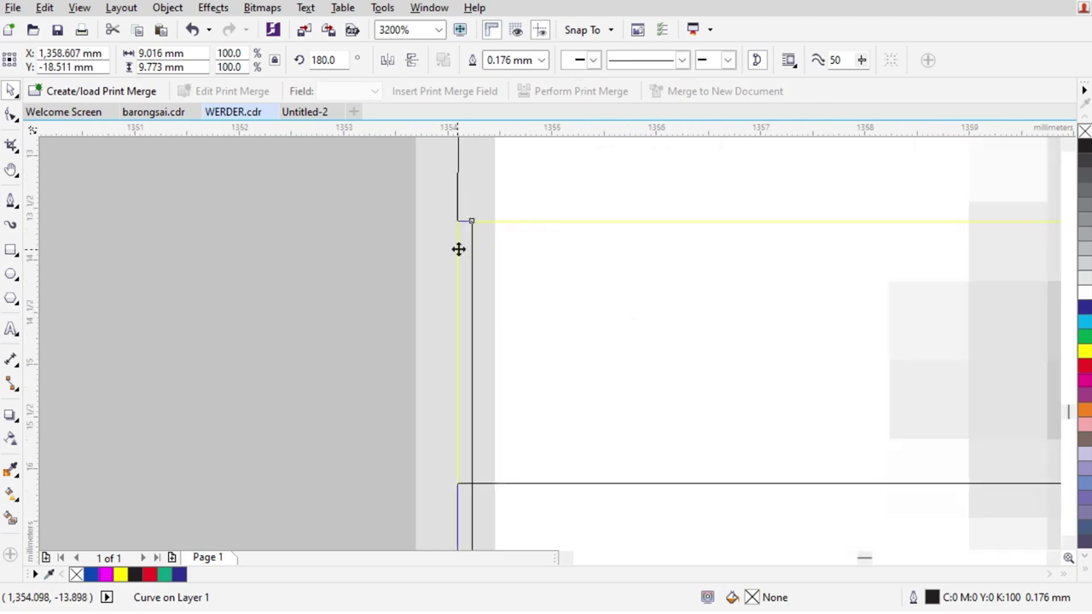
{"action": "scroll", "coordinate": [458, 249], "scroll_direction": "down", "scroll_amount": 2}
Draw a rectangle filling the stem's lower gap, then return to normal display
{"action": "left_click", "coordinate": [437, 138], "text": "shift"}
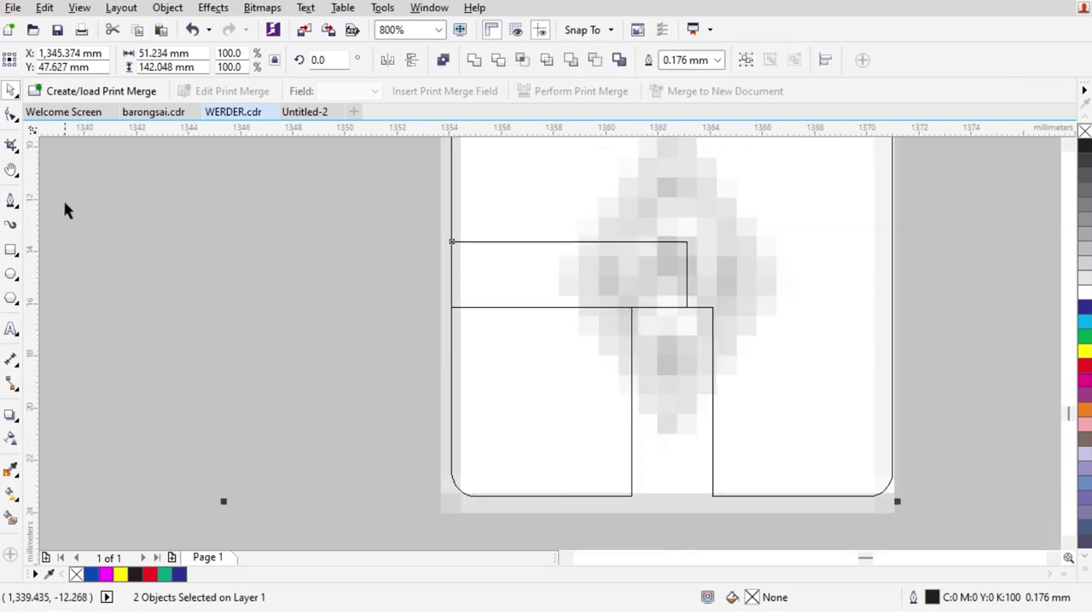
{"action": "left_click", "coordinate": [9, 115]}
{"action": "left_click", "coordinate": [10, 249]}
{"action": "mouse_move", "coordinate": [583, 496]}
{"action": "left_mouse_down"}
{"action": "mouse_move", "coordinate": [780, 278]}
{"action": "mouse_move", "coordinate": [783, 200]}
{"action": "left_mouse_up"}
{"action": "left_click", "coordinate": [79, 8]}
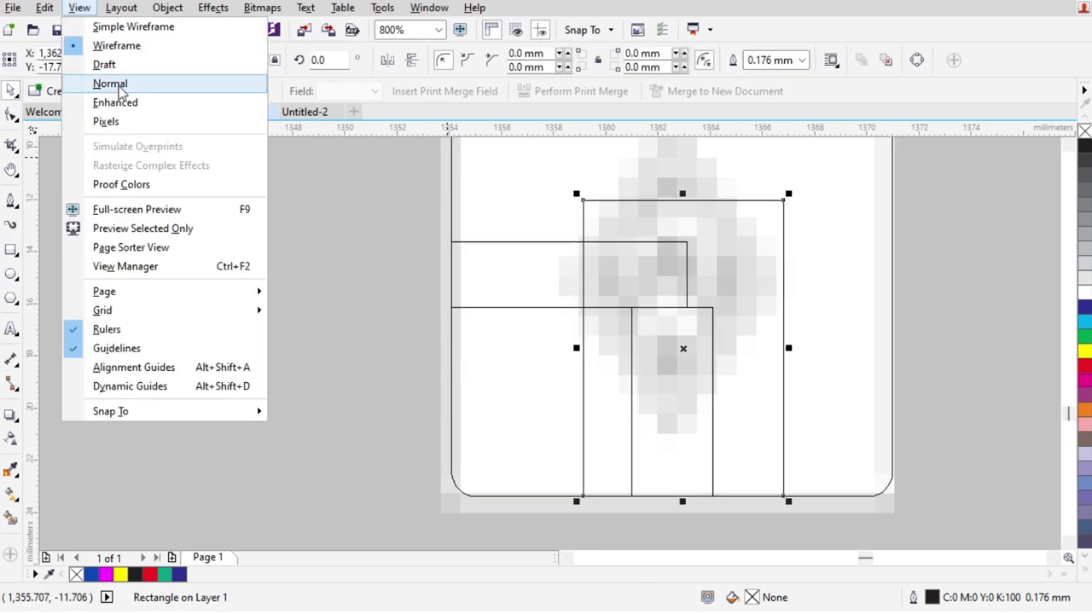
{"action": "left_click", "coordinate": [111, 66]}
{"action": "scroll", "coordinate": [715, 416], "scroll_direction": "down", "scroll_amount": 5}
{"action": "scroll", "coordinate": [734, 359], "scroll_direction": "up", "scroll_amount": 1}
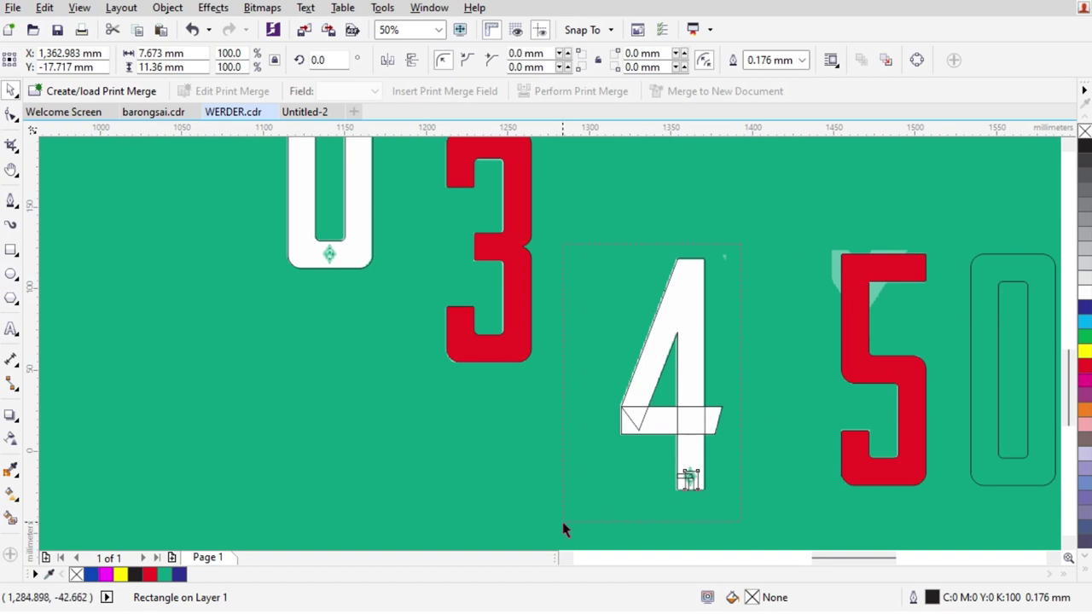
Weld the four parts of the 4 into one curve and fill it yellow
{"action": "left_click_drag", "start_coordinate": [567, 520], "coordinate": [568, 517]}
{"action": "left_click", "coordinate": [478, 59]}
{"action": "scroll", "coordinate": [717, 478], "scroll_direction": "up", "scroll_amount": 2}
{"action": "scroll", "coordinate": [268, 224], "scroll_direction": "up", "scroll_amount": 1}
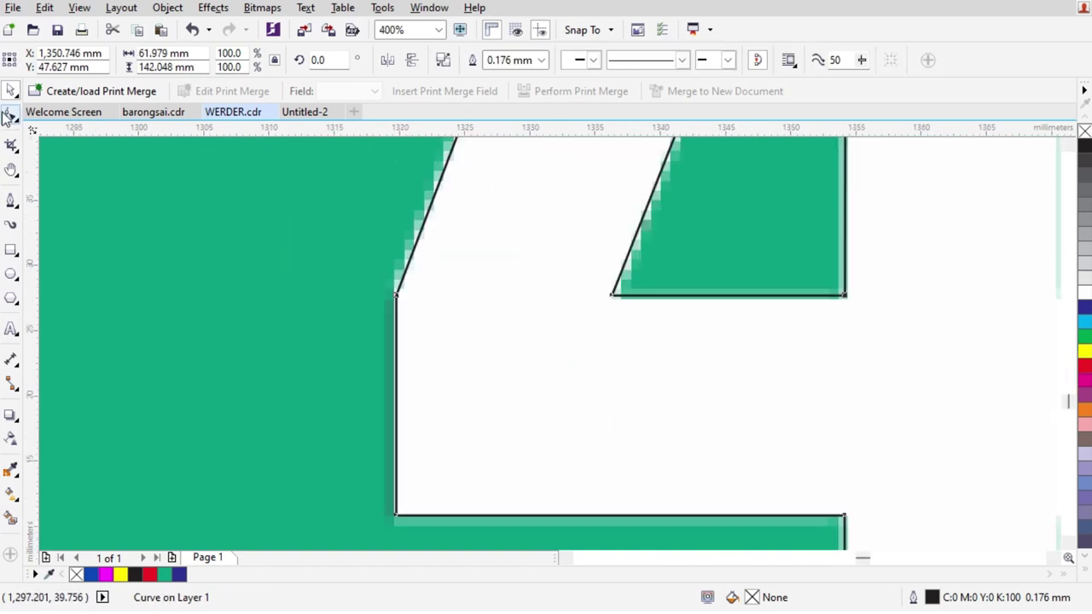
{"action": "key", "text": "F10"}
{"action": "scroll", "coordinate": [333, 358], "scroll_direction": "up", "scroll_amount": 4}
{"action": "scroll", "coordinate": [344, 350], "scroll_direction": "down", "scroll_amount": 5}
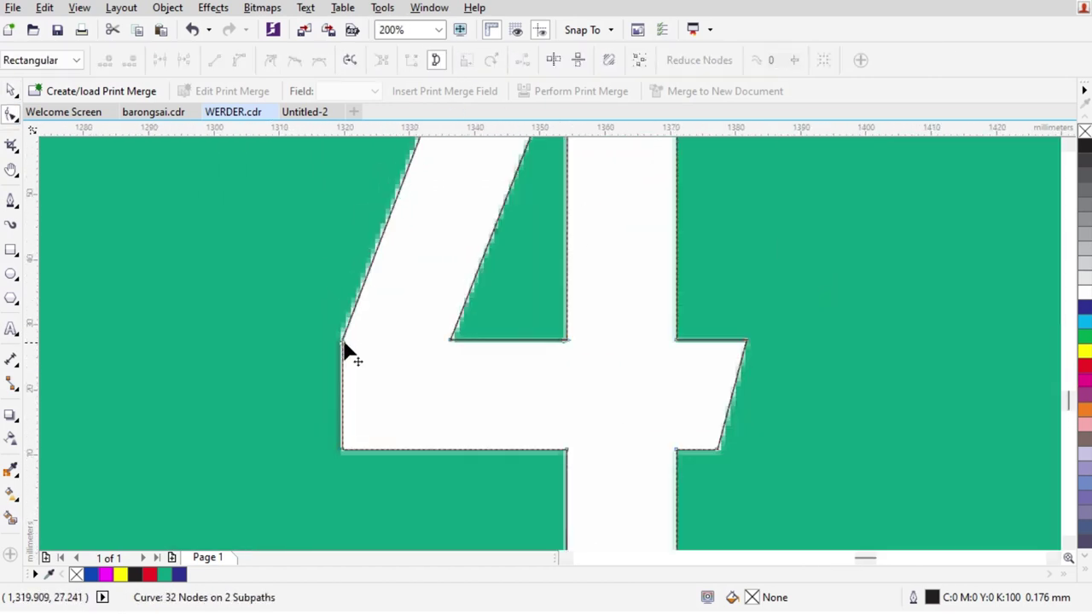
{"action": "scroll", "coordinate": [350, 354], "scroll_direction": "down", "scroll_amount": 1}
{"action": "key", "text": "space"}
{"action": "left_click", "coordinate": [1085, 353]}
{"action": "scroll", "coordinate": [520, 446], "scroll_direction": "down", "scroll_amount": 2}
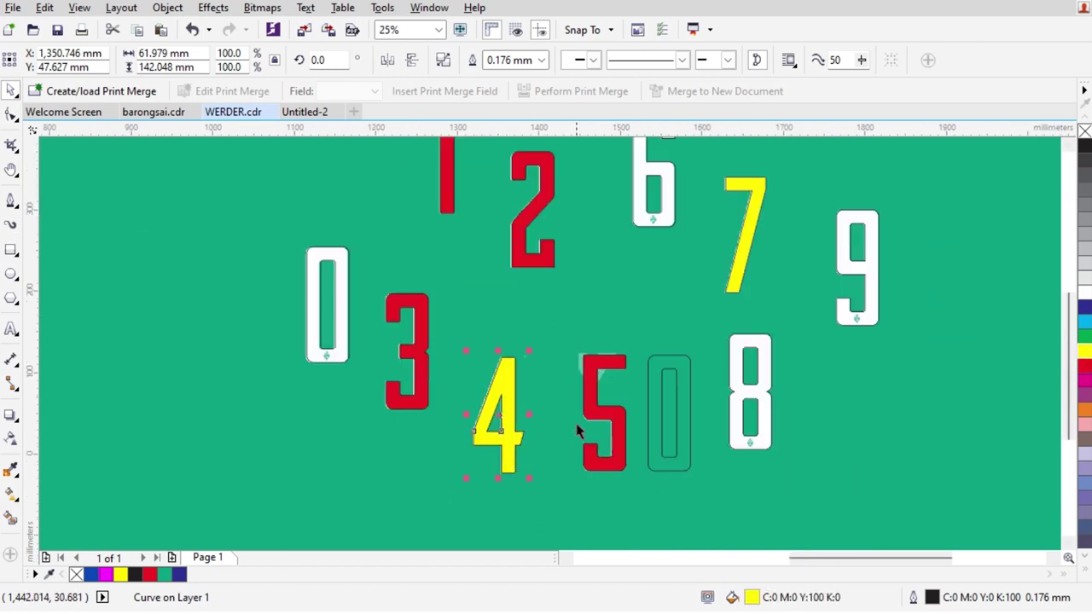
{"action": "key", "text": "Escape"}
Move the outlined 6 onto the white 6 and fill the 0, 6, 8 and 9 red
{"action": "left_click_drag", "start_coordinate": [683, 368], "coordinate": [674, 194]}
{"action": "left_click_drag", "start_coordinate": [294, 228], "coordinate": [738, 384]}
{"action": "left_click", "coordinate": [753, 342], "text": "shift"}
{"action": "left_click", "coordinate": [851, 243], "text": "shift"}
{"action": "left_click", "coordinate": [1084, 367]}
{"action": "scroll", "coordinate": [589, 350], "scroll_direction": "down", "scroll_amount": 2}
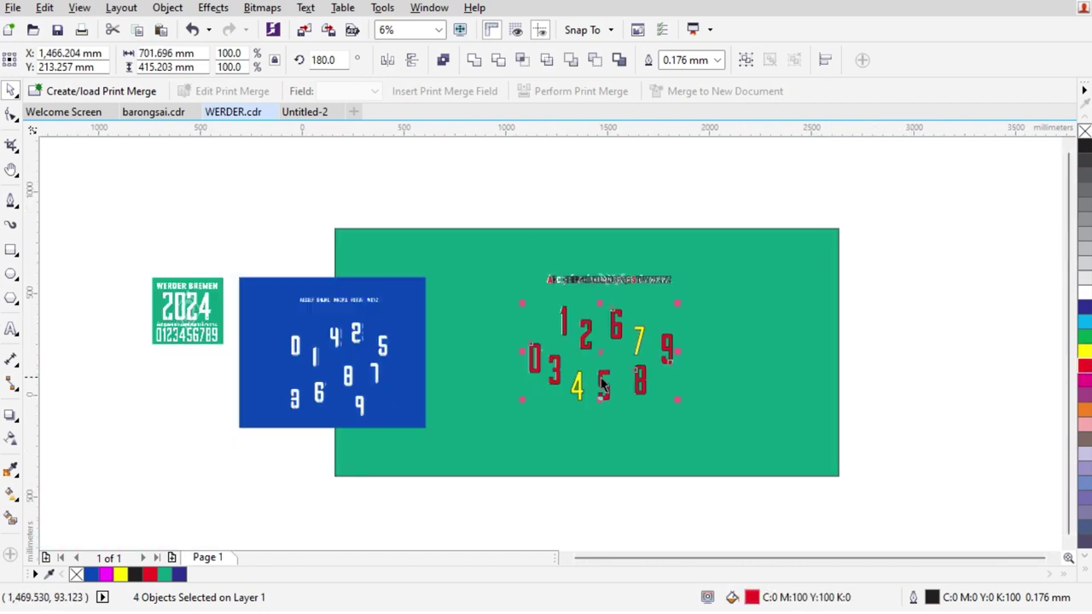
{"action": "scroll", "coordinate": [588, 350], "scroll_direction": "up", "scroll_amount": 1}
Fill the yellow 4 and the 7 red, then deselect
{"action": "left_click", "coordinate": [539, 399]}
{"action": "left_click", "coordinate": [664, 299], "text": "shift"}
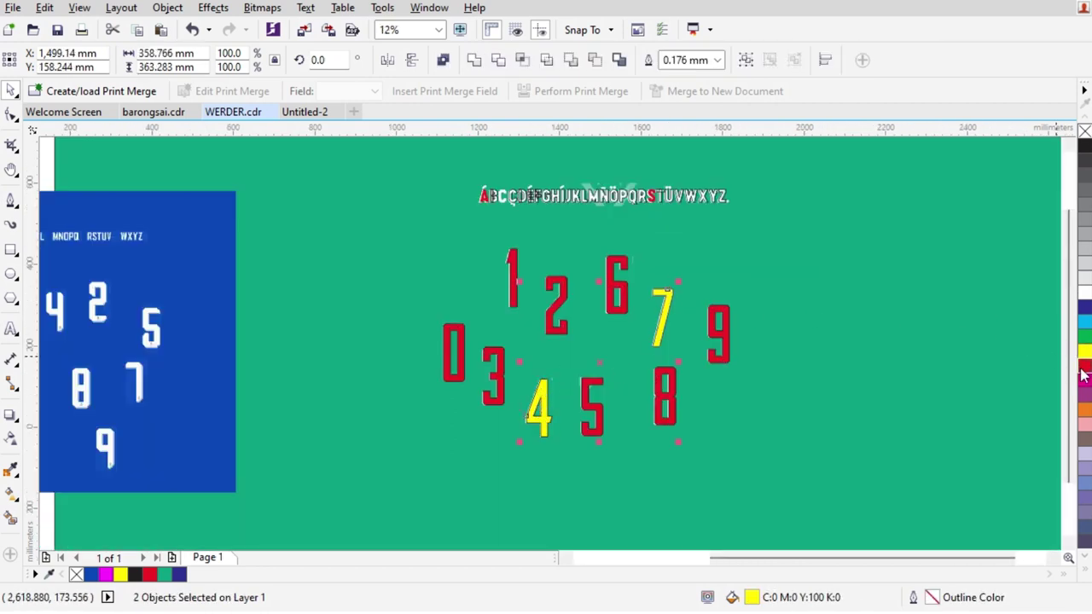
{"action": "left_click", "coordinate": [1084, 367]}
{"action": "left_click", "coordinate": [779, 361]}
{"action": "scroll", "coordinate": [715, 375], "scroll_direction": "up", "scroll_amount": 1}
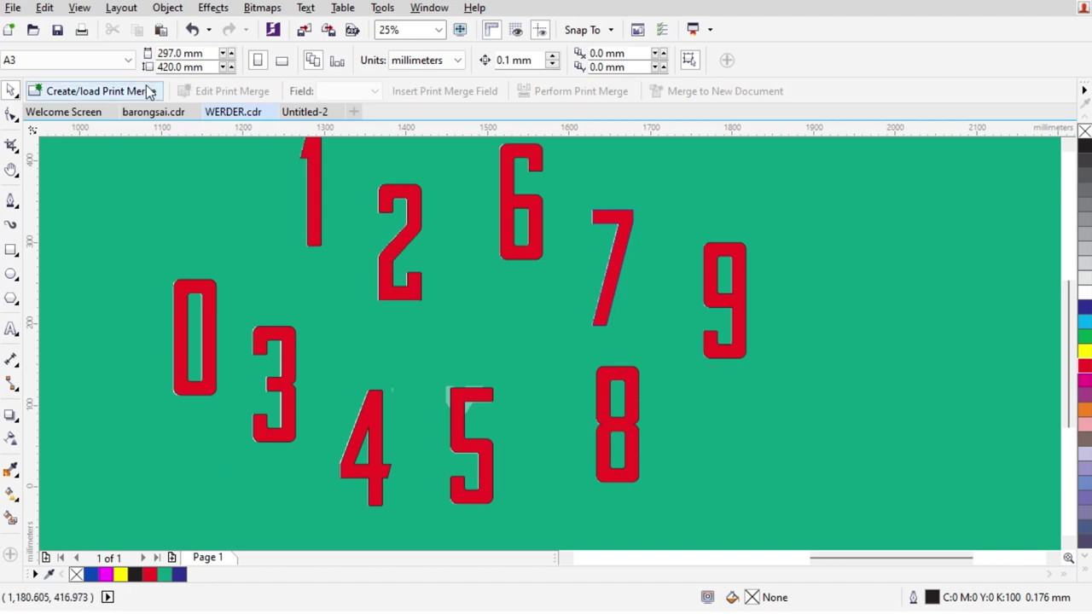